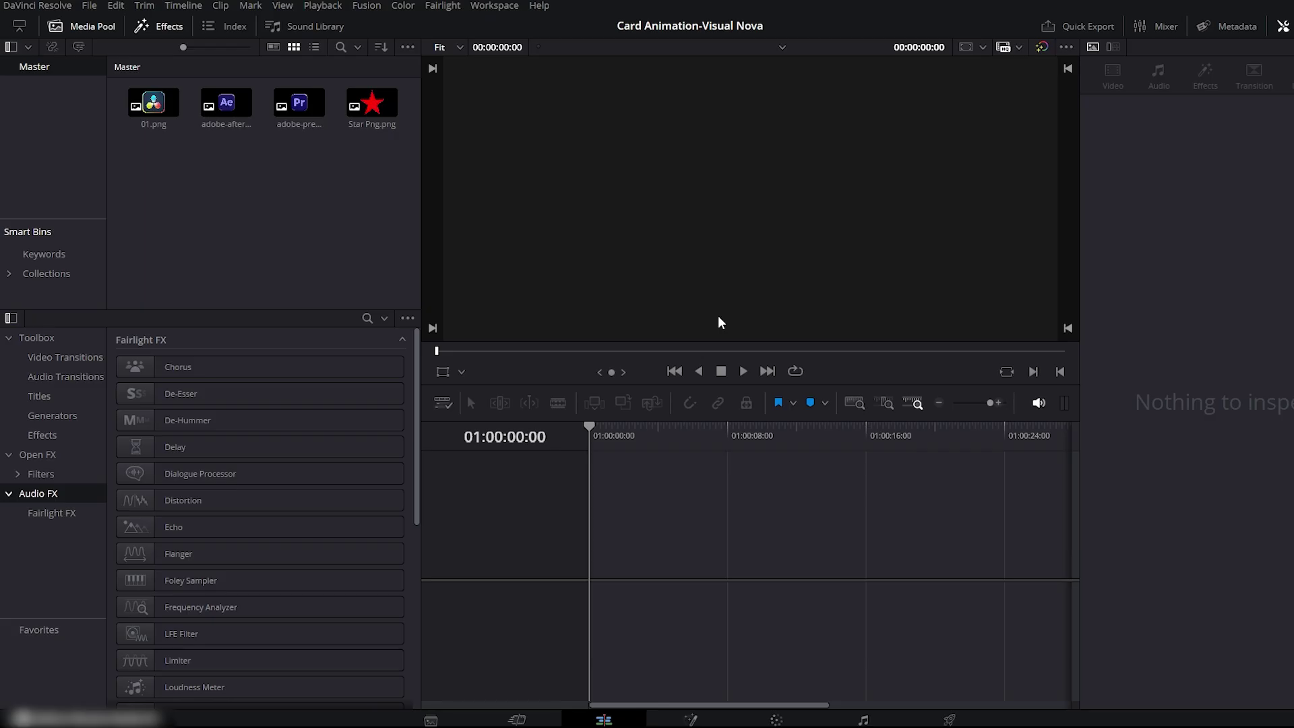
# - Create a new Fusion composition clip named Card Animation in the Master bin
pyautogui.moveTo(376, 157); pyautogui.dragTo(126, 120)
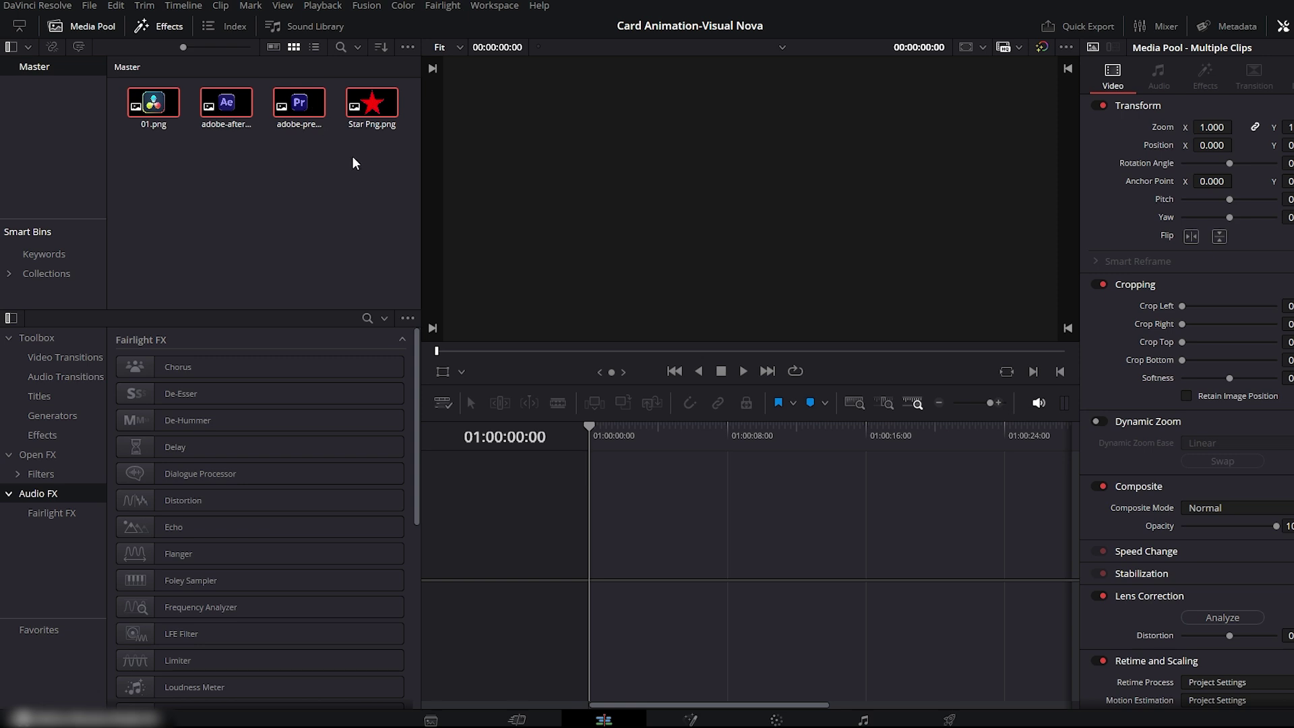
pyautogui.click(326, 218)
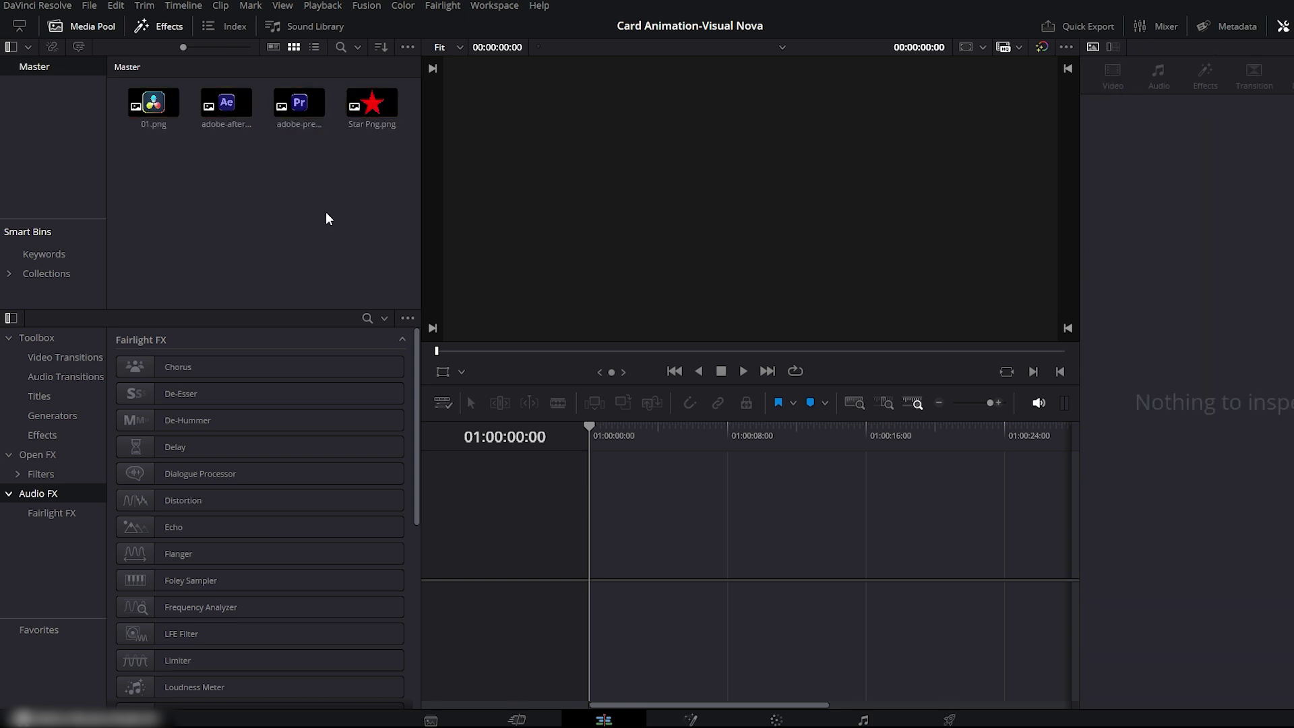
pyautogui.rightClick(326, 213)
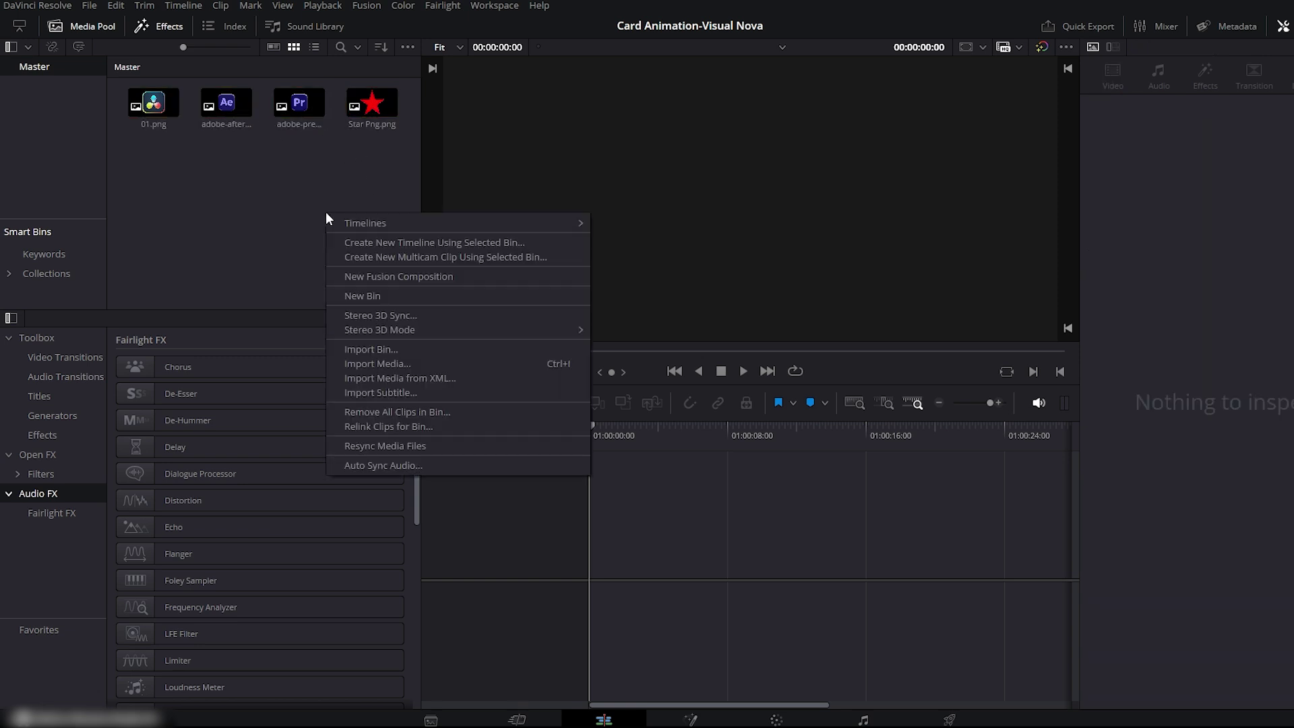
pyautogui.click(386, 272)
pyautogui.write('Car')
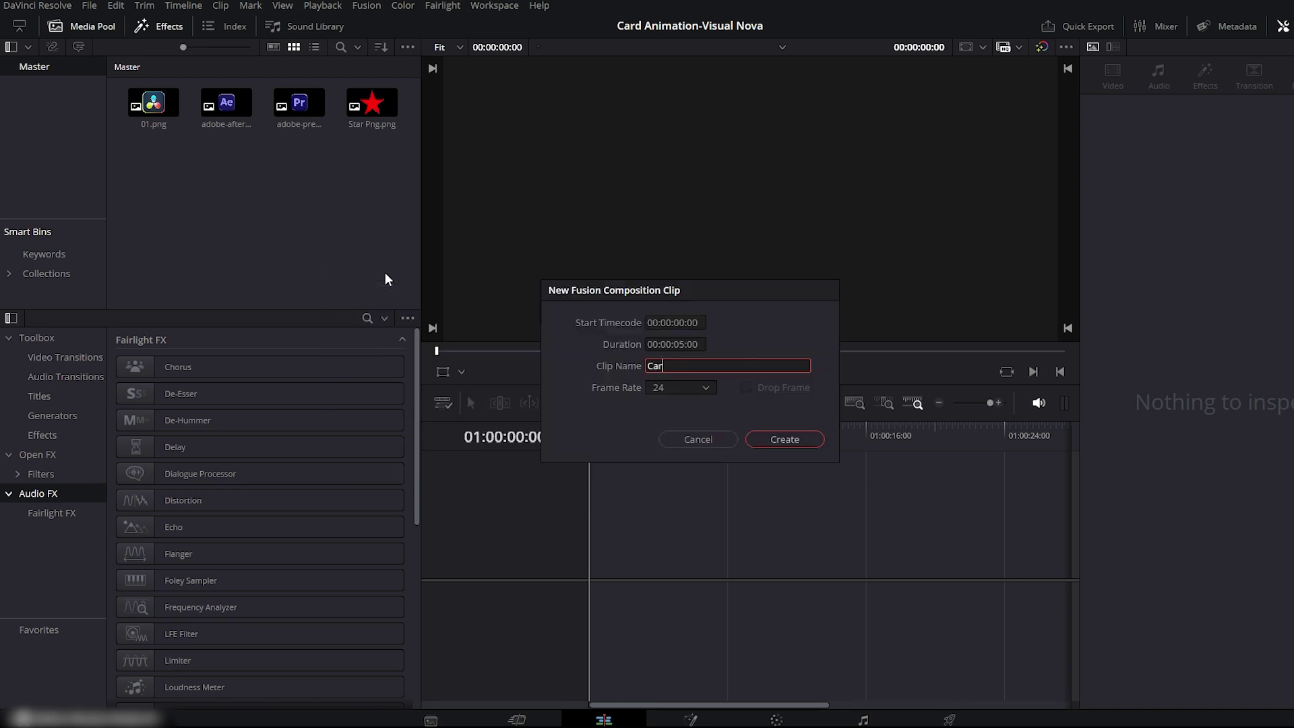
pyautogui.write('d Animation')
pyautogui.press('Return')
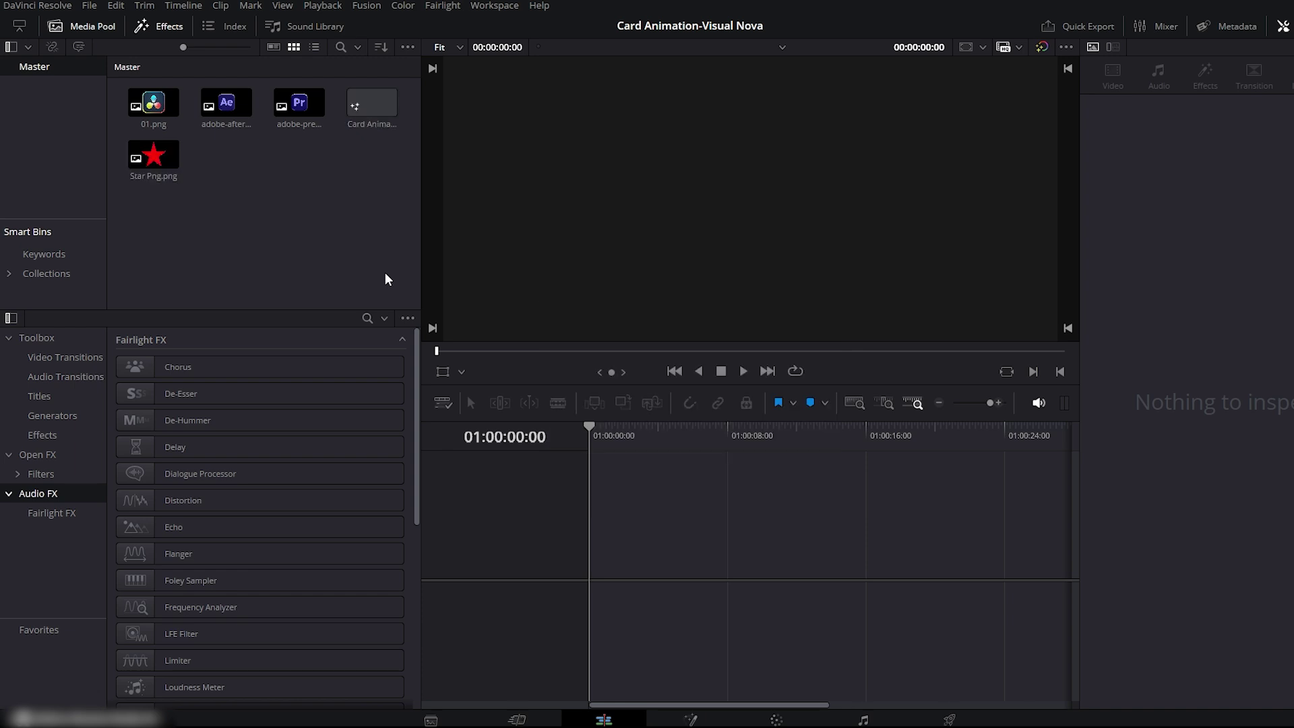
# - Place the Card Animation clip at the start of the timeline and open it on the Fusion page
pyautogui.moveTo(371, 130); pyautogui.dragTo(591, 556)
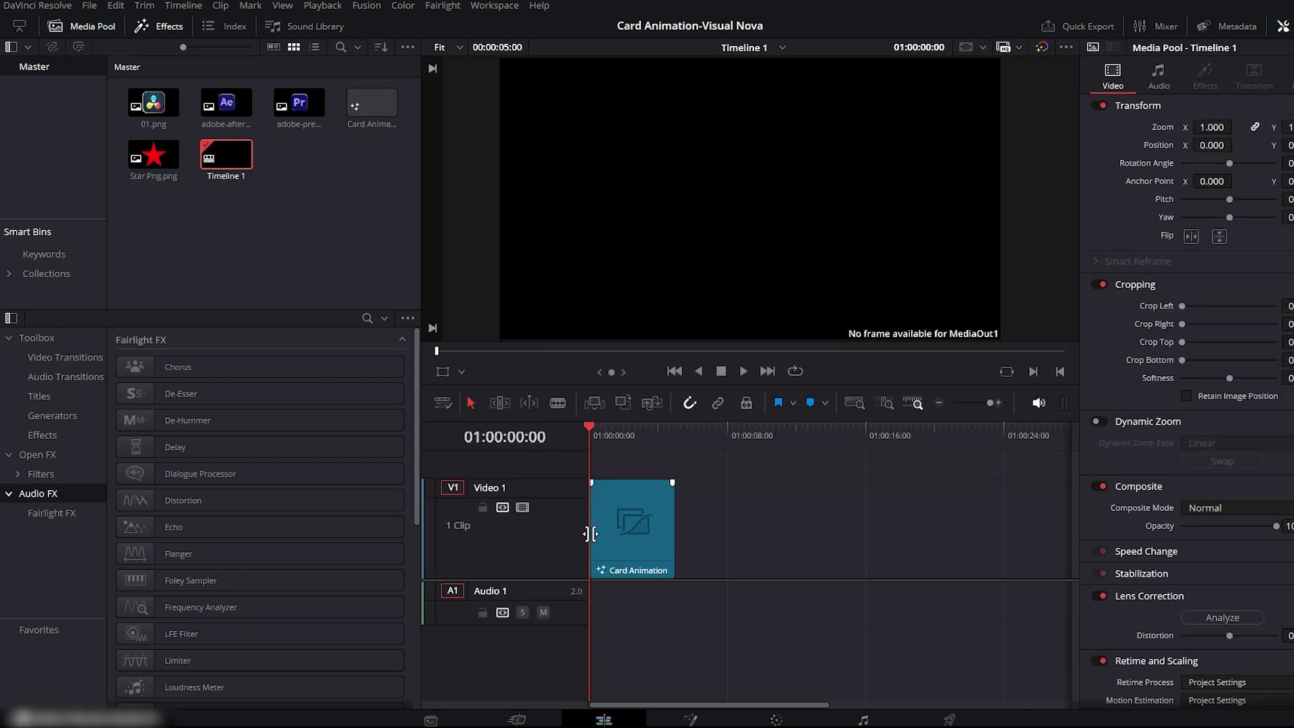
pyautogui.click(624, 519)
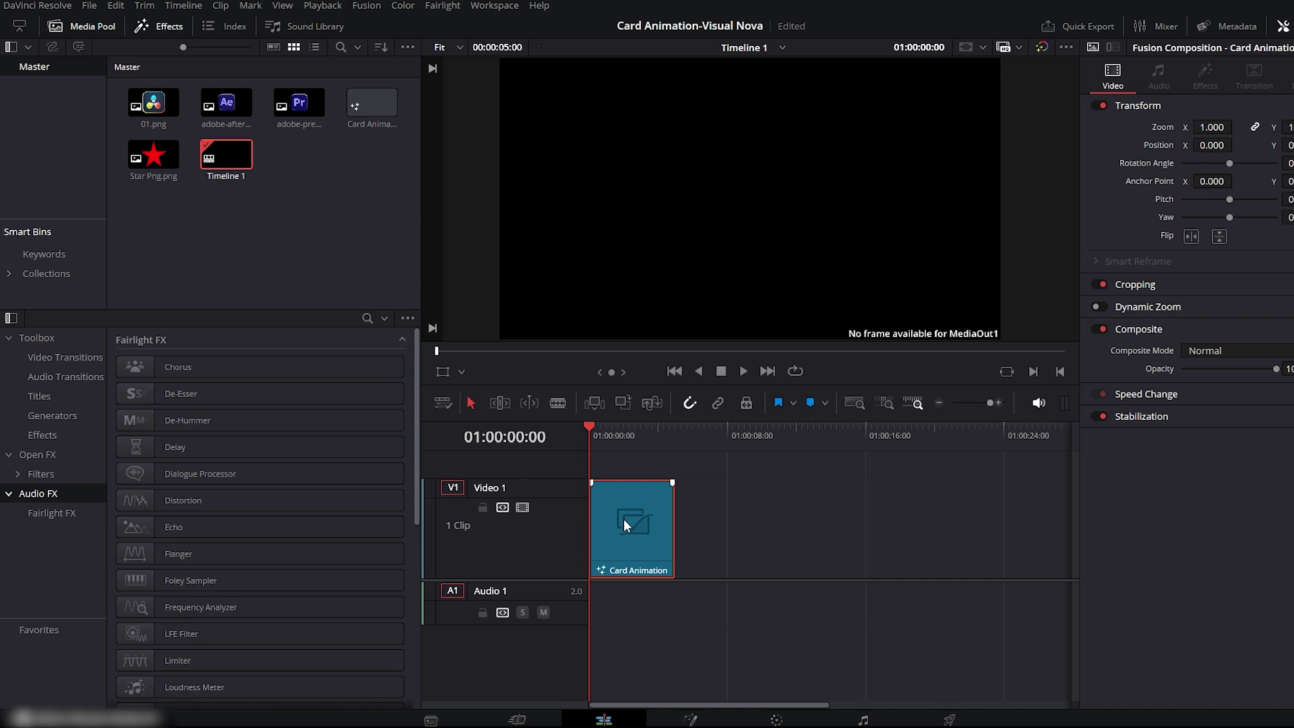
pyautogui.click(690, 719)
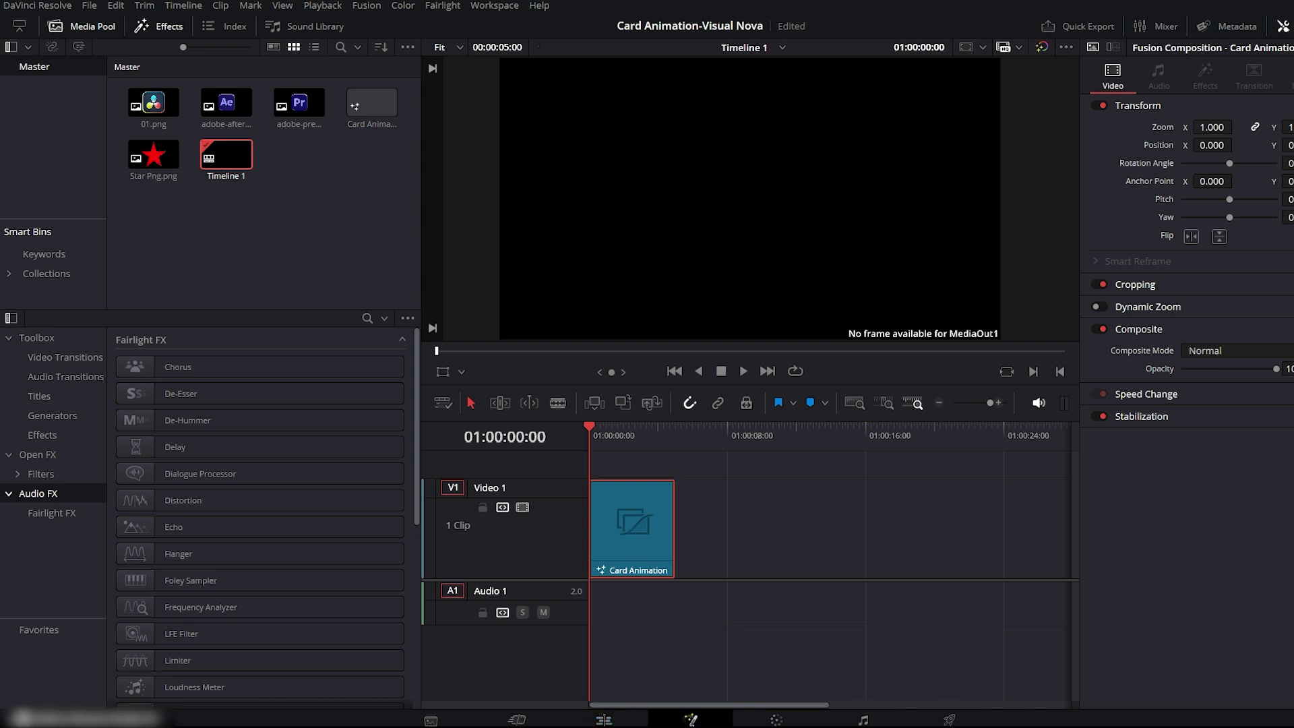
# - Add a Background node connected to MediaOut1, spacing the two nodes far apart in the node graph
pyautogui.moveTo(370, 485); pyautogui.dragTo(964, 618)
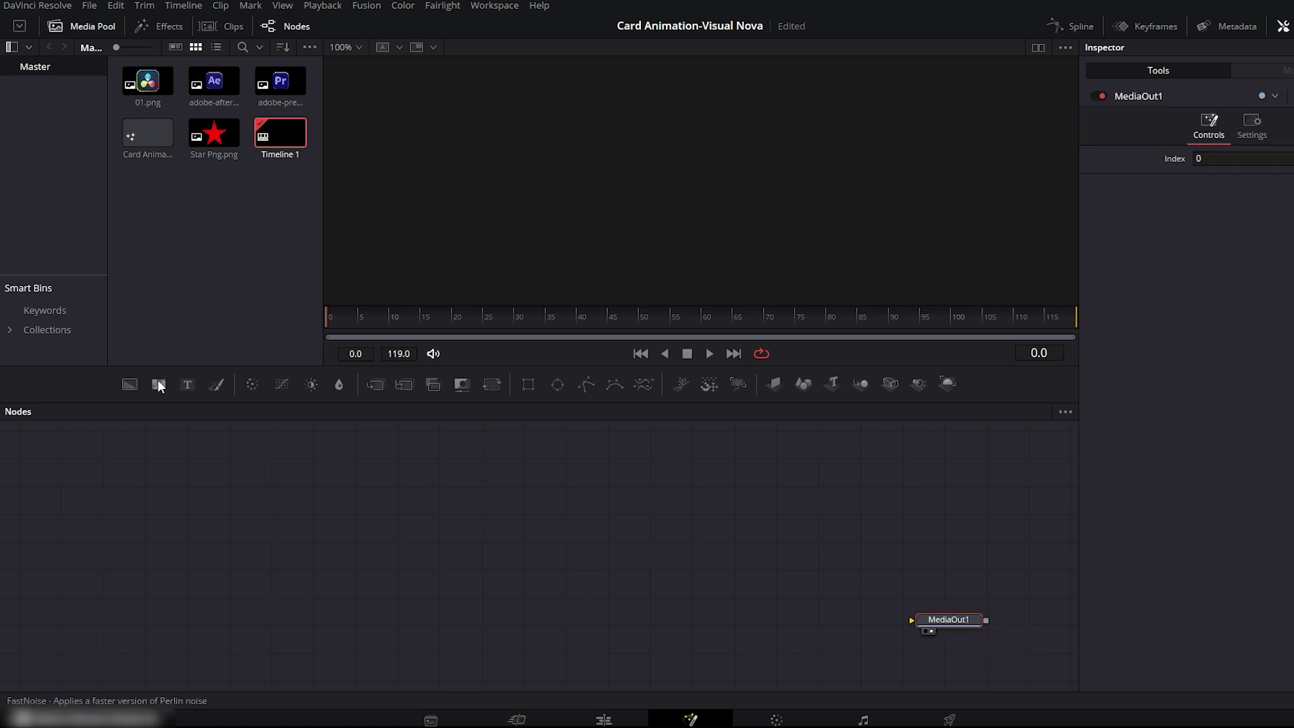
pyautogui.moveTo(130, 384); pyautogui.dragTo(174, 531)
pyautogui.moveTo(168, 602); pyautogui.dragTo(137, 620)
pyautogui.moveTo(952, 620); pyautogui.dragTo(993, 620)
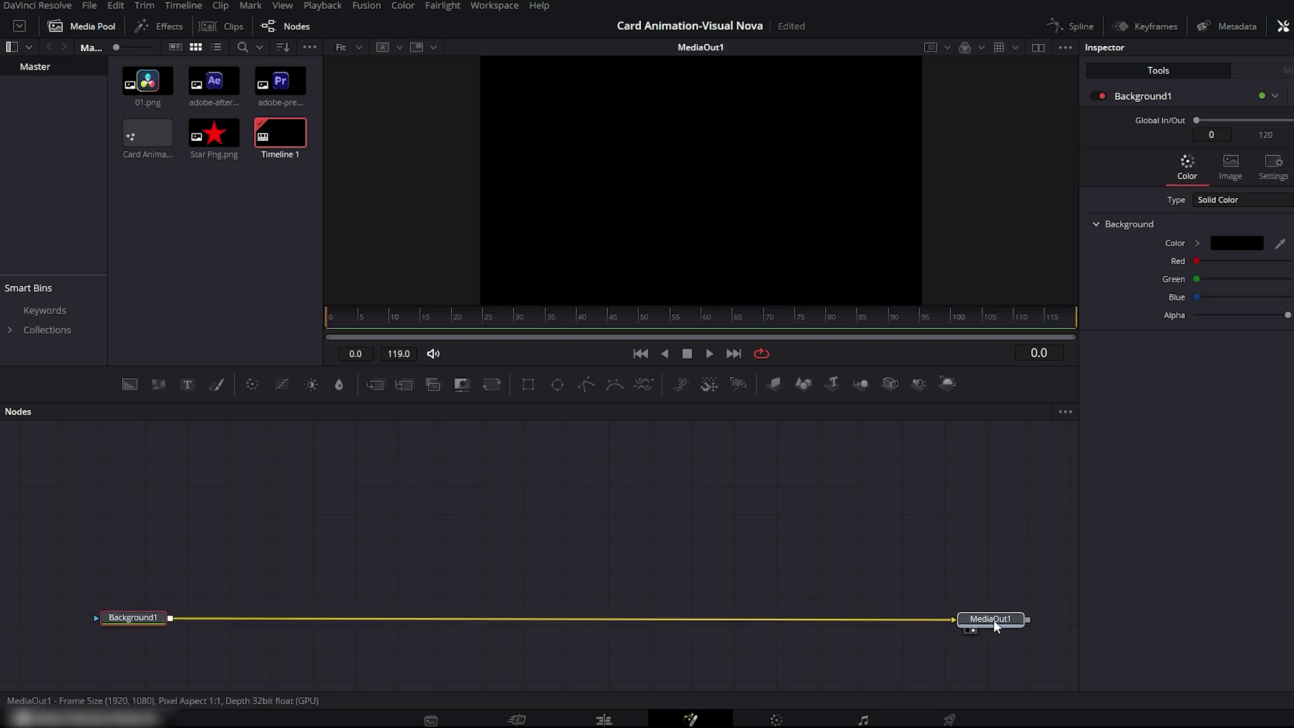
# - Set Background1 to a vertical linear gradient starting at about X 0.51, Y 0.43 and ending at about X 0.50, Y 0.96
pyautogui.click(129, 618)
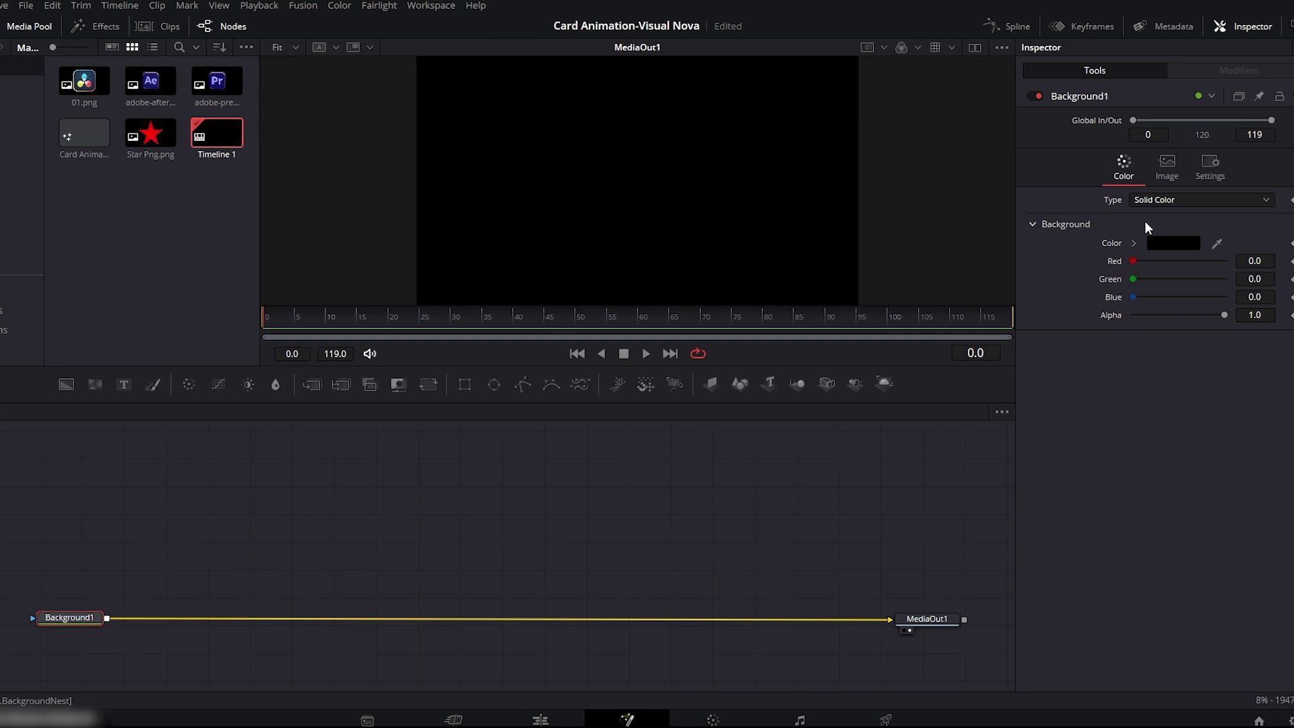
pyautogui.click(1203, 200)
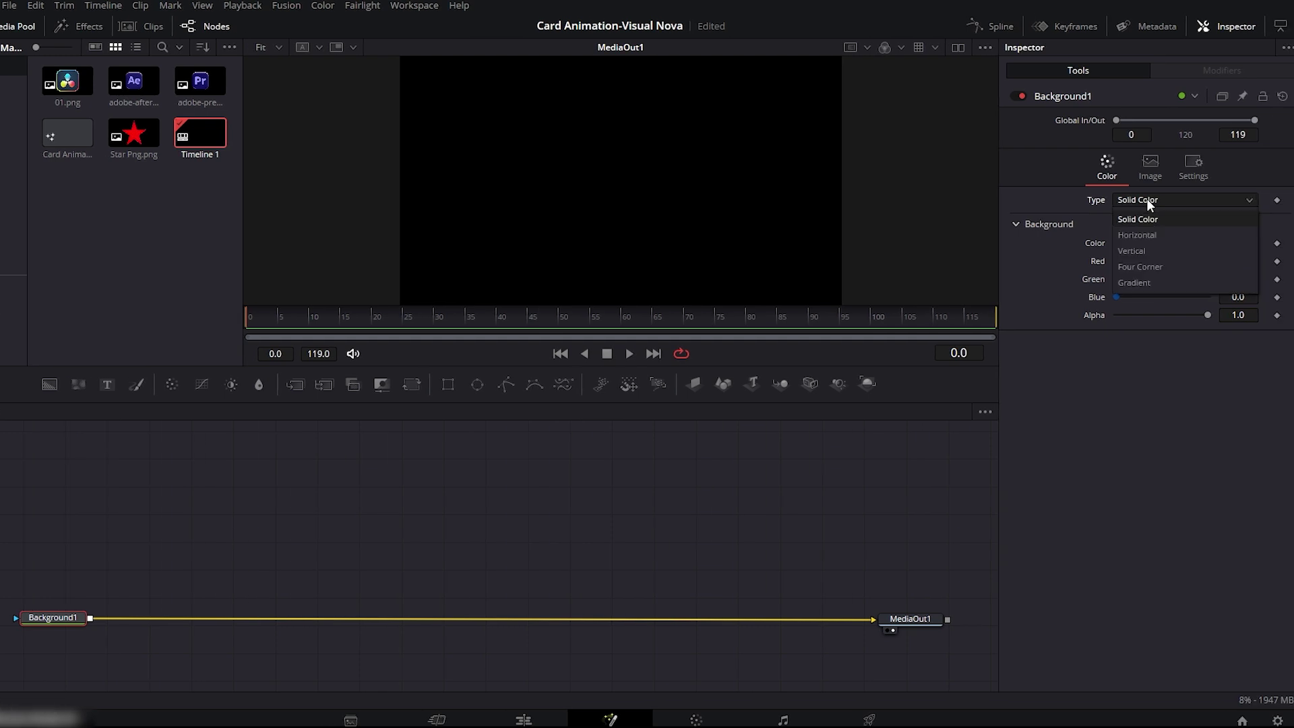
pyautogui.click(1149, 281)
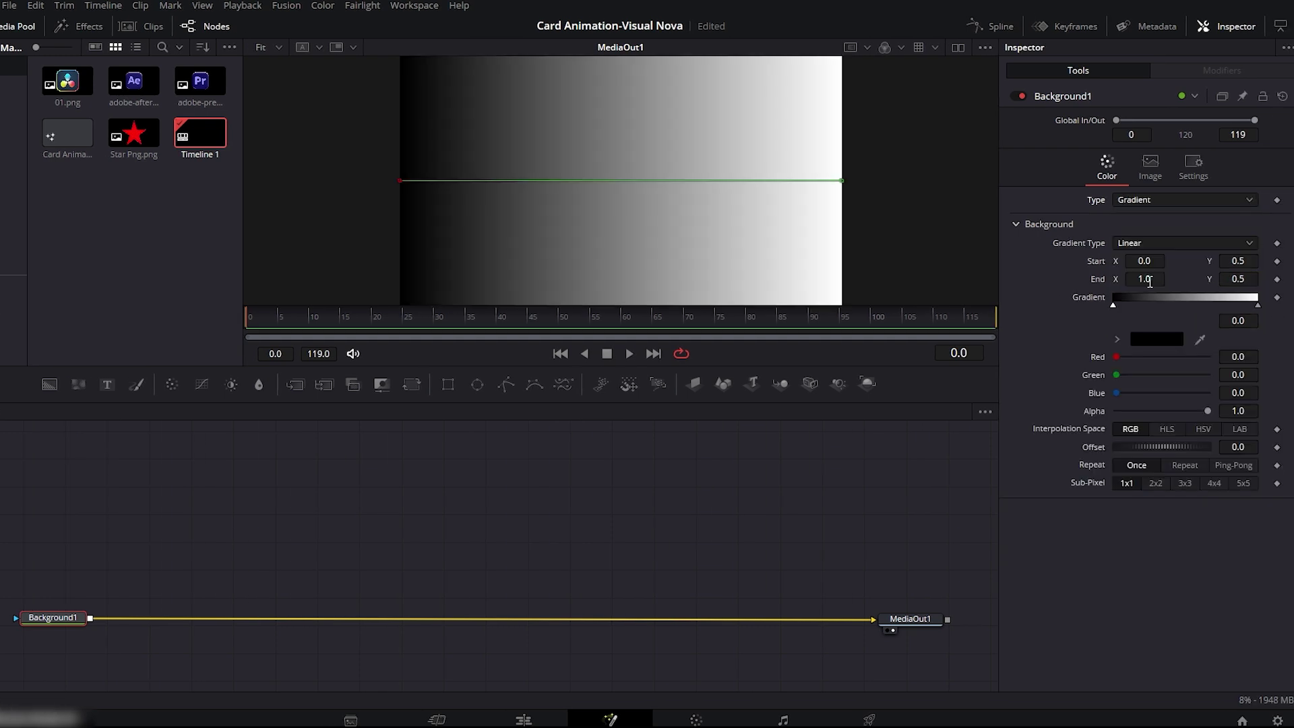
pyautogui.moveTo(842, 181); pyautogui.dragTo(623, 66)
pyautogui.moveTo(401, 182); pyautogui.dragTo(623, 199)
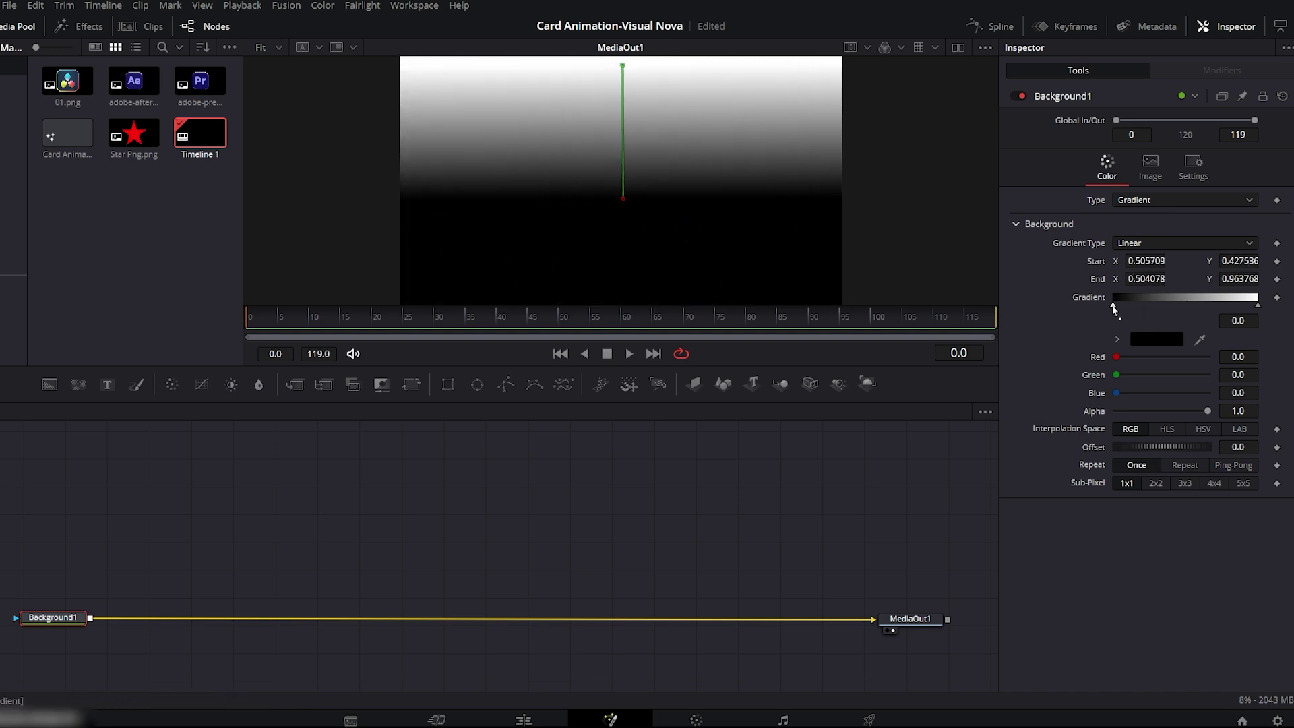
# - Set the first color stop of Background1's gradient to #001e5a
pyautogui.click(1156, 341)
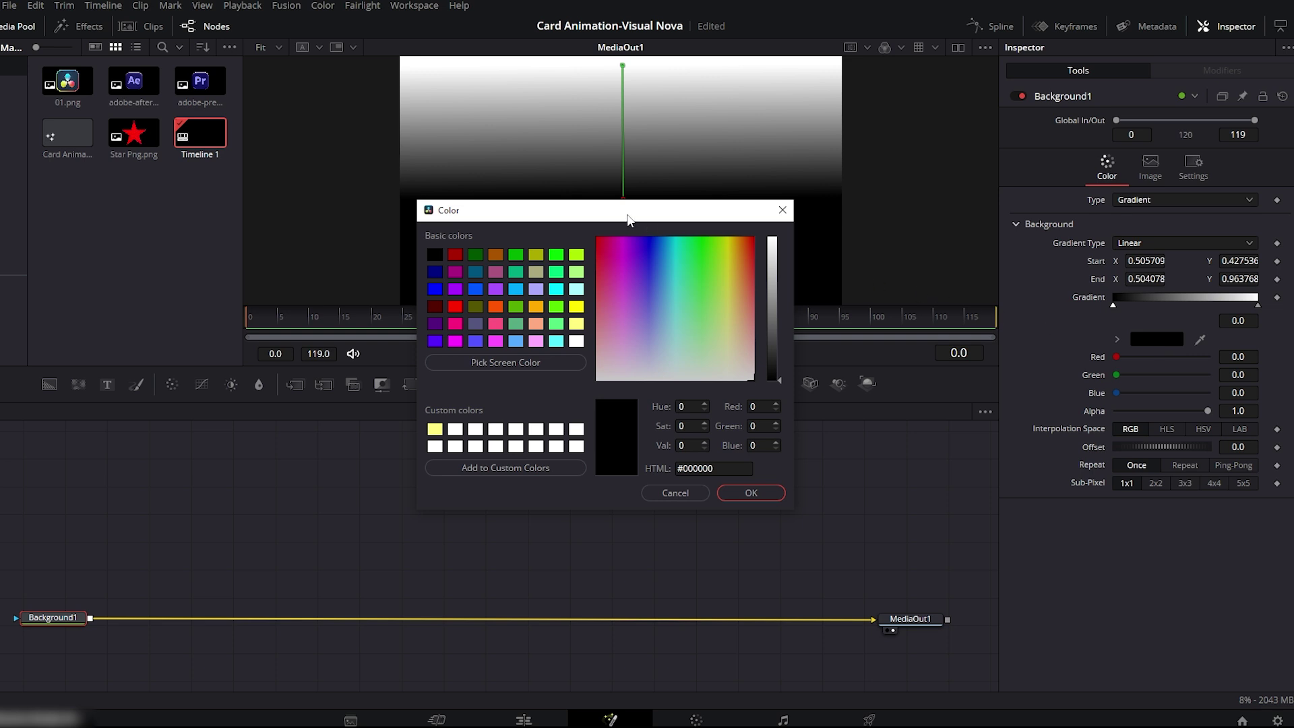
pyautogui.click(722, 468)
pyautogui.press('BackSpace')
pyautogui.press('BackSpace')
pyautogui.press('BackSpace')
pyautogui.press('BackSpace')
pyautogui.write('1e5a')
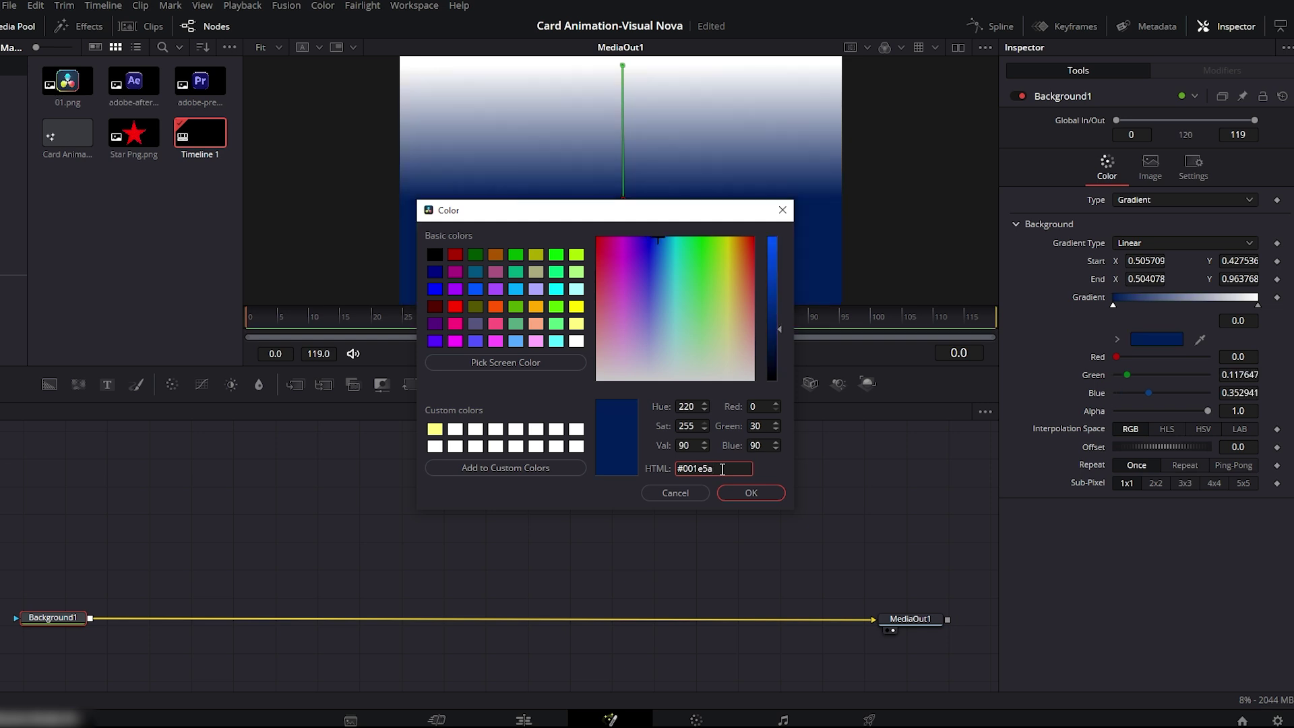
pyautogui.click(746, 491)
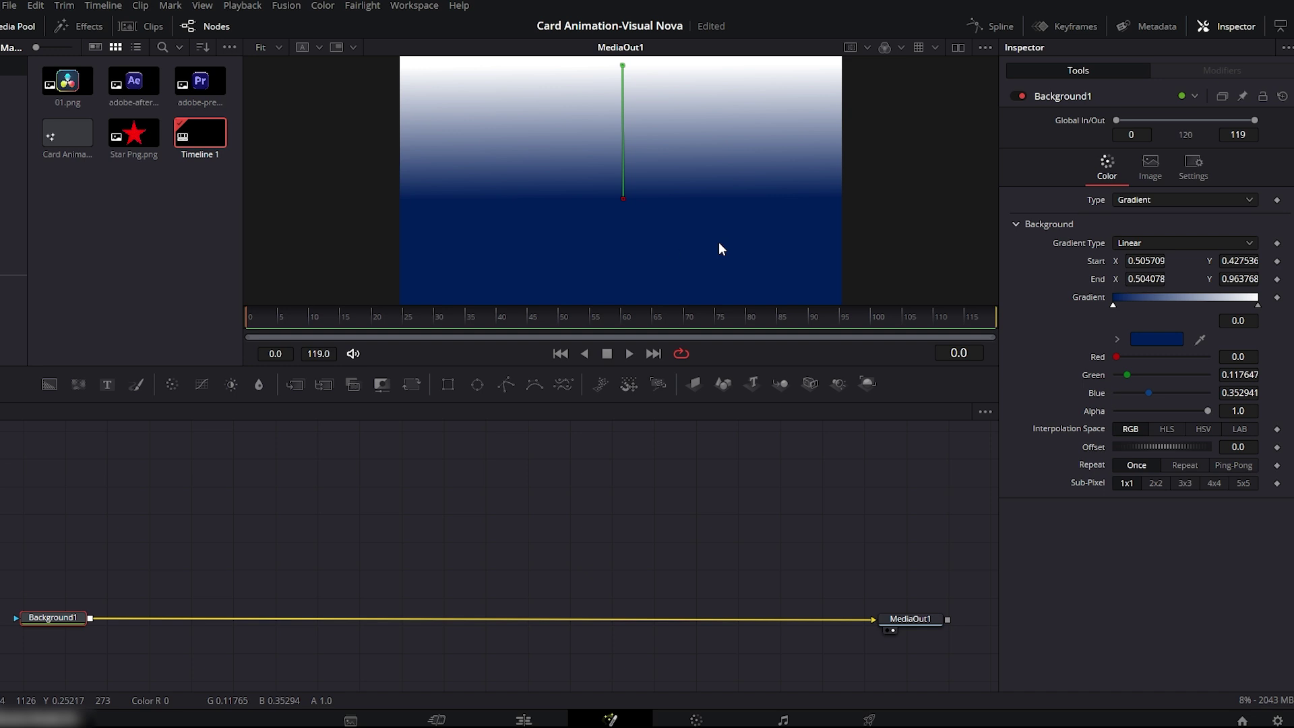
# - Set the last color stop of Background1's gradient to #790000
pyautogui.click(1258, 306)
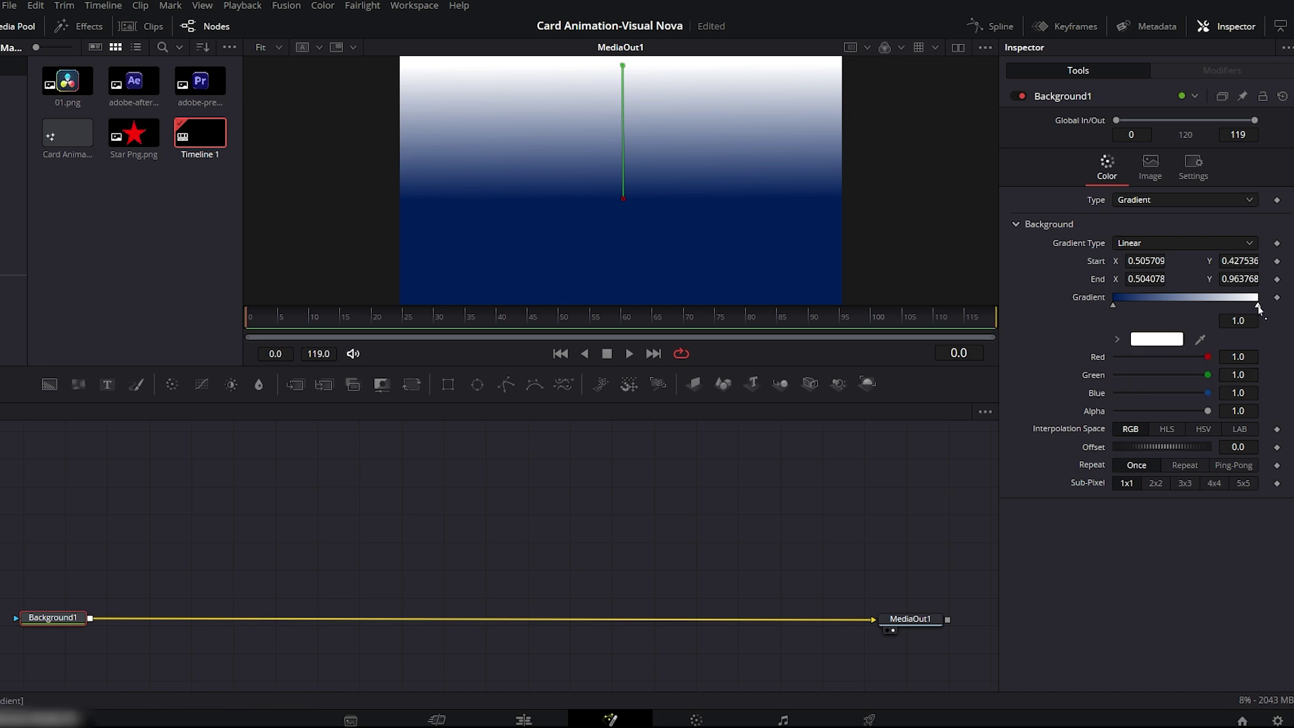
pyautogui.click(1144, 344)
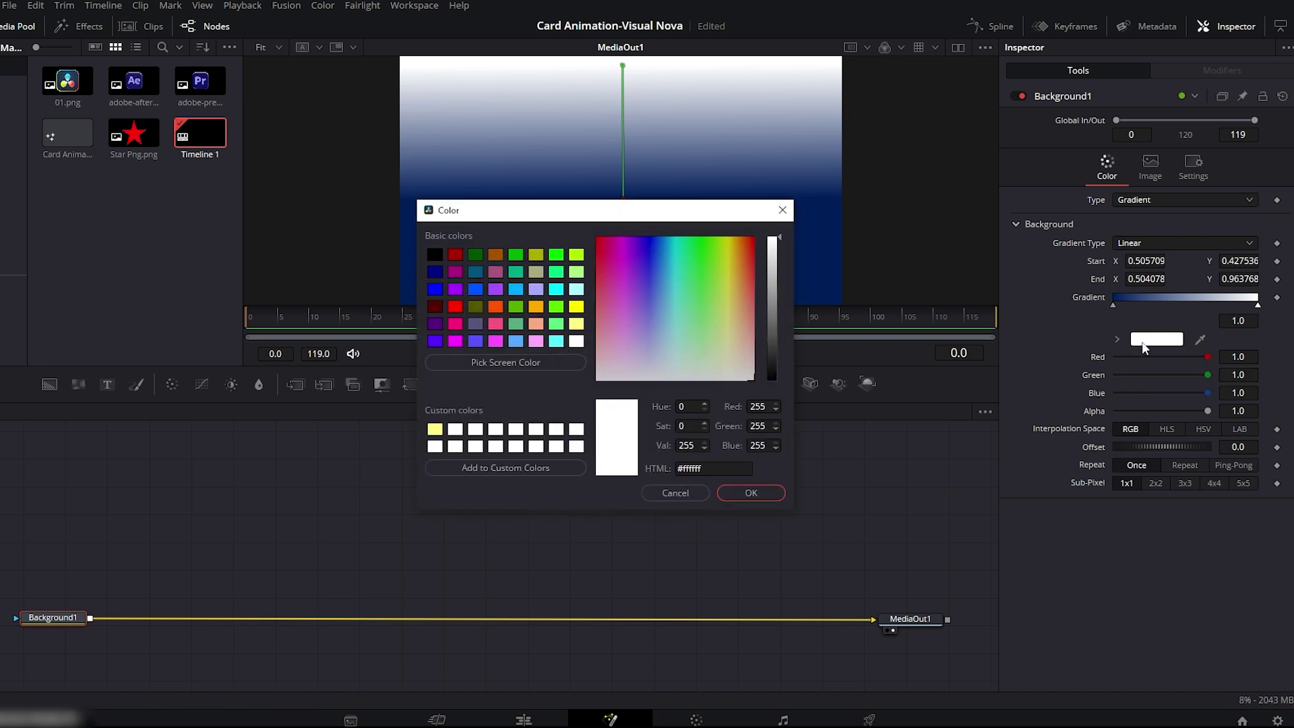
pyautogui.click(715, 467)
pyautogui.press('BackSpace')
pyautogui.press('BackSpace')
pyautogui.press('BackSpace')
pyautogui.press('BackSpace')
pyautogui.write('790000')
pyautogui.click(742, 494)
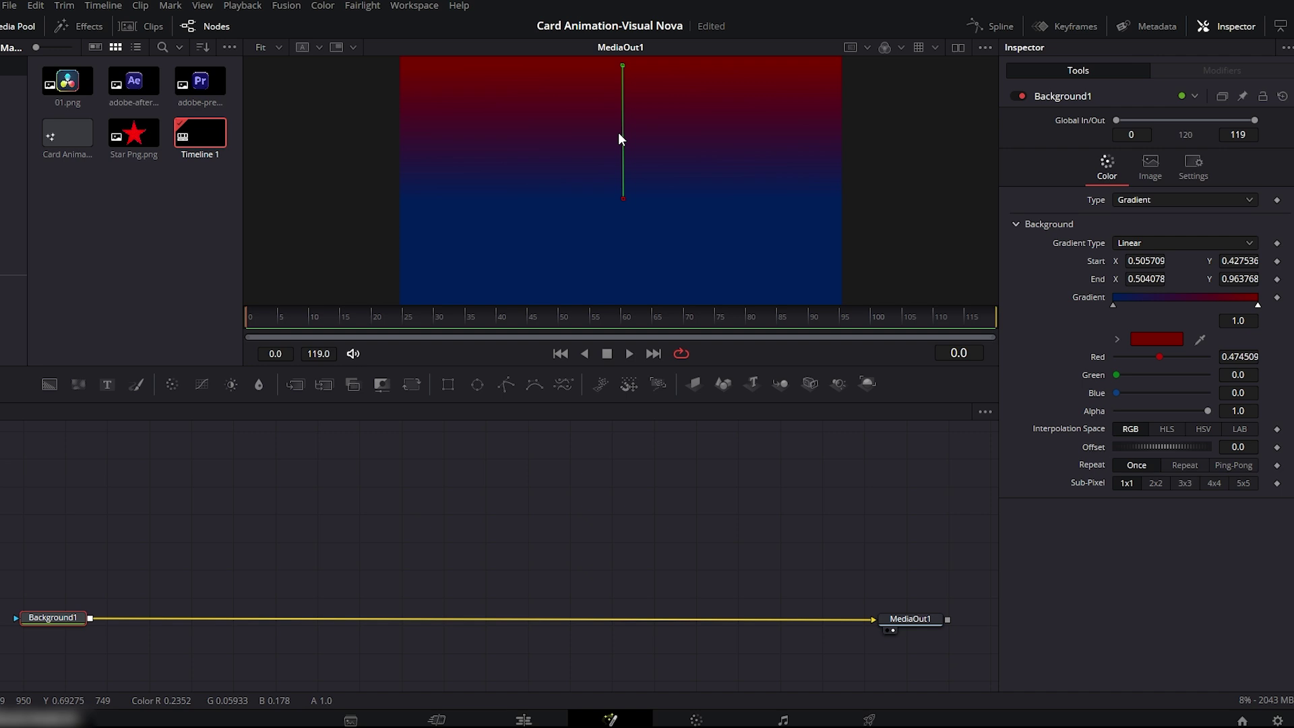
# - Lower Background1's gradient start to about X 0.51, Y 0.32 and move the red color stop to about 0.86
pyautogui.moveTo(621, 197); pyautogui.dragTo(625, 224)
pyautogui.moveTo(1258, 307); pyautogui.dragTo(1238, 308)
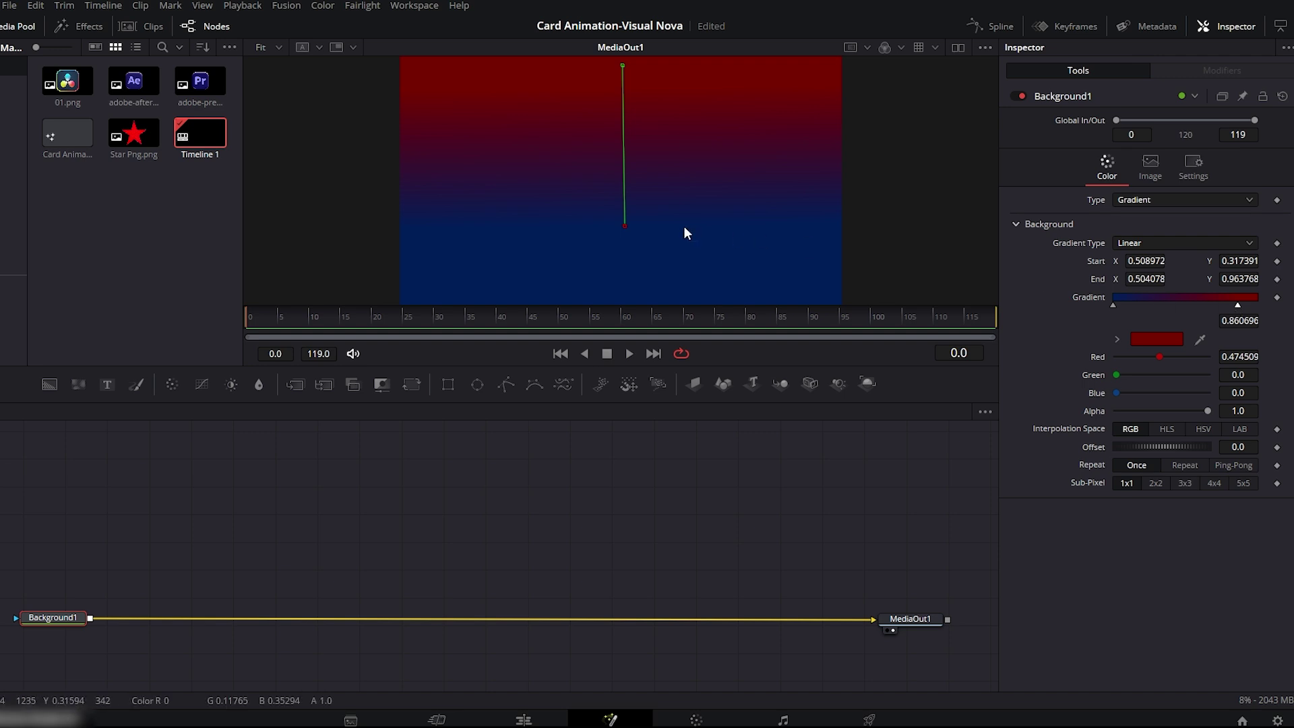
# - Merge a second Background node over Background1 and mask it with a Rectangle
pyautogui.moveTo(50, 384); pyautogui.dragTo(119, 451)
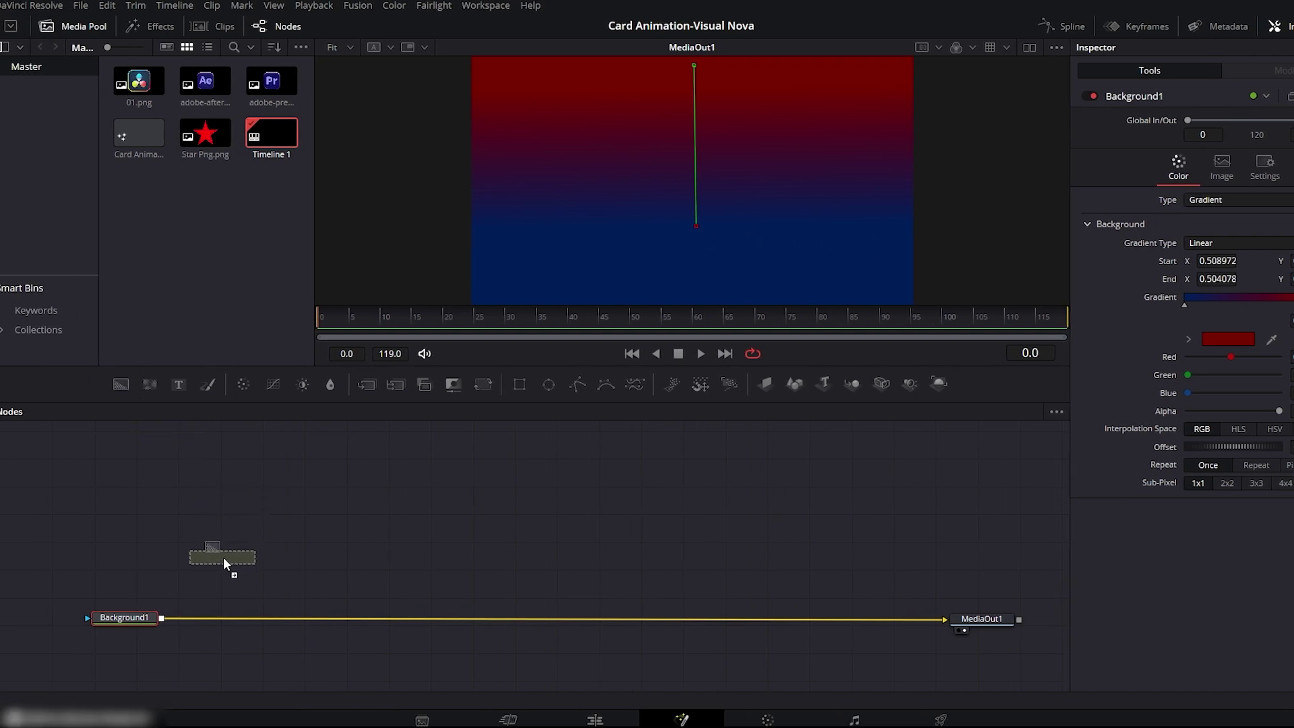
pyautogui.moveTo(224, 558); pyautogui.dragTo(172, 616)
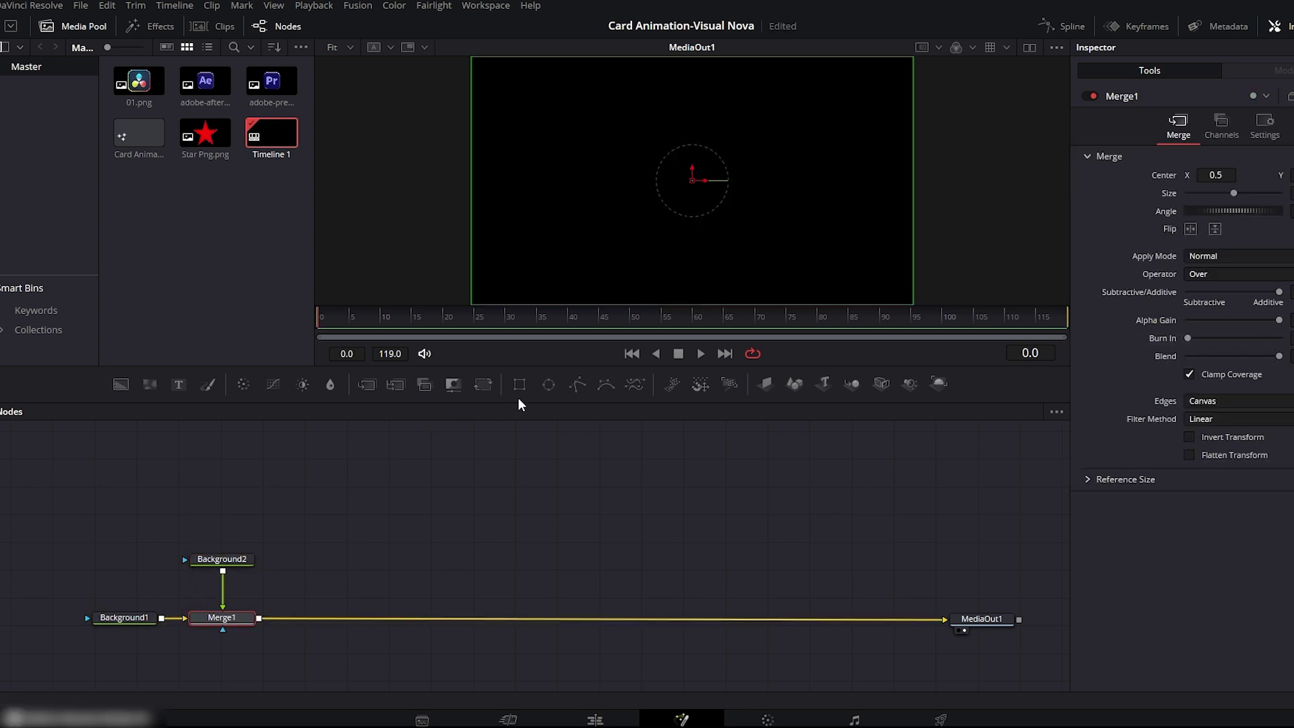
pyautogui.moveTo(520, 385); pyautogui.dragTo(226, 565)
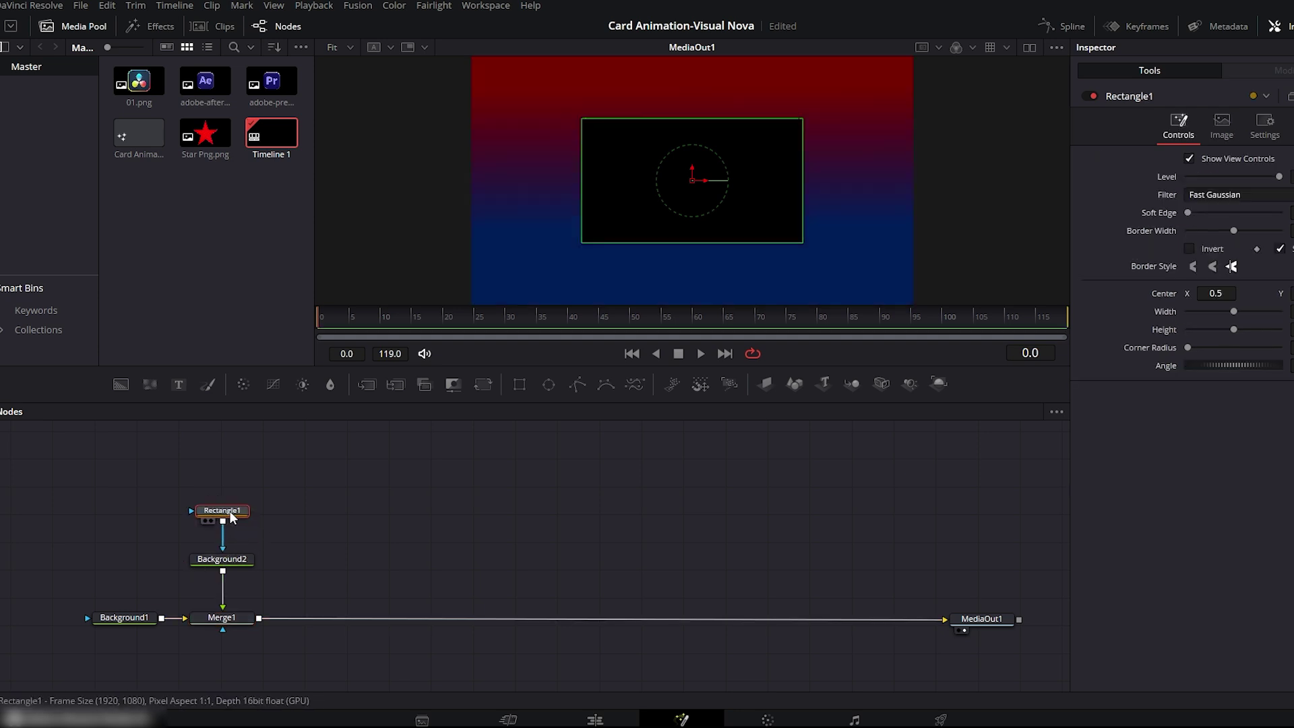
# - Shape the rectangle mask to about 0.26 wide and 0.52 high, centered at about Y 0.43, with a 0.181 corner radius
pyautogui.moveTo(802, 175); pyautogui.dragTo(750, 179)
pyautogui.moveTo(697, 119); pyautogui.dragTo(698, 116)
pyautogui.moveTo(691, 168); pyautogui.dragTo(692, 182)
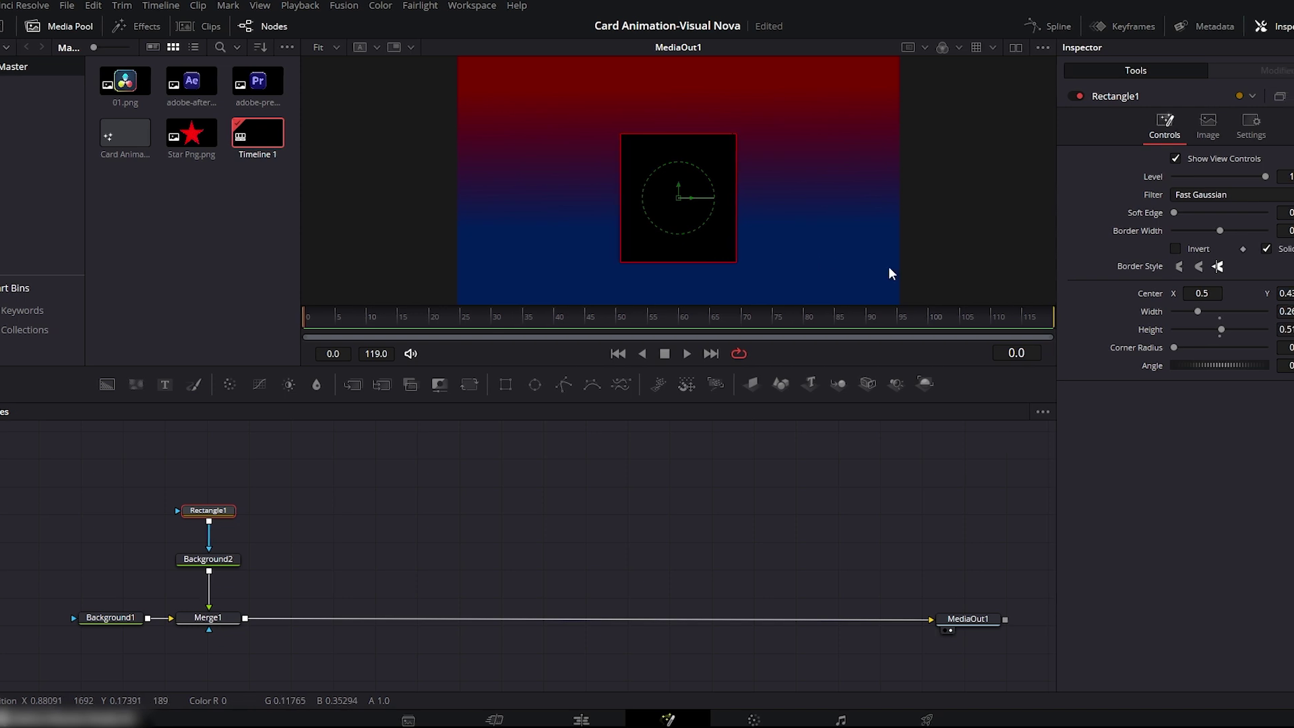
pyautogui.moveTo(1126, 350); pyautogui.dragTo(1143, 349)
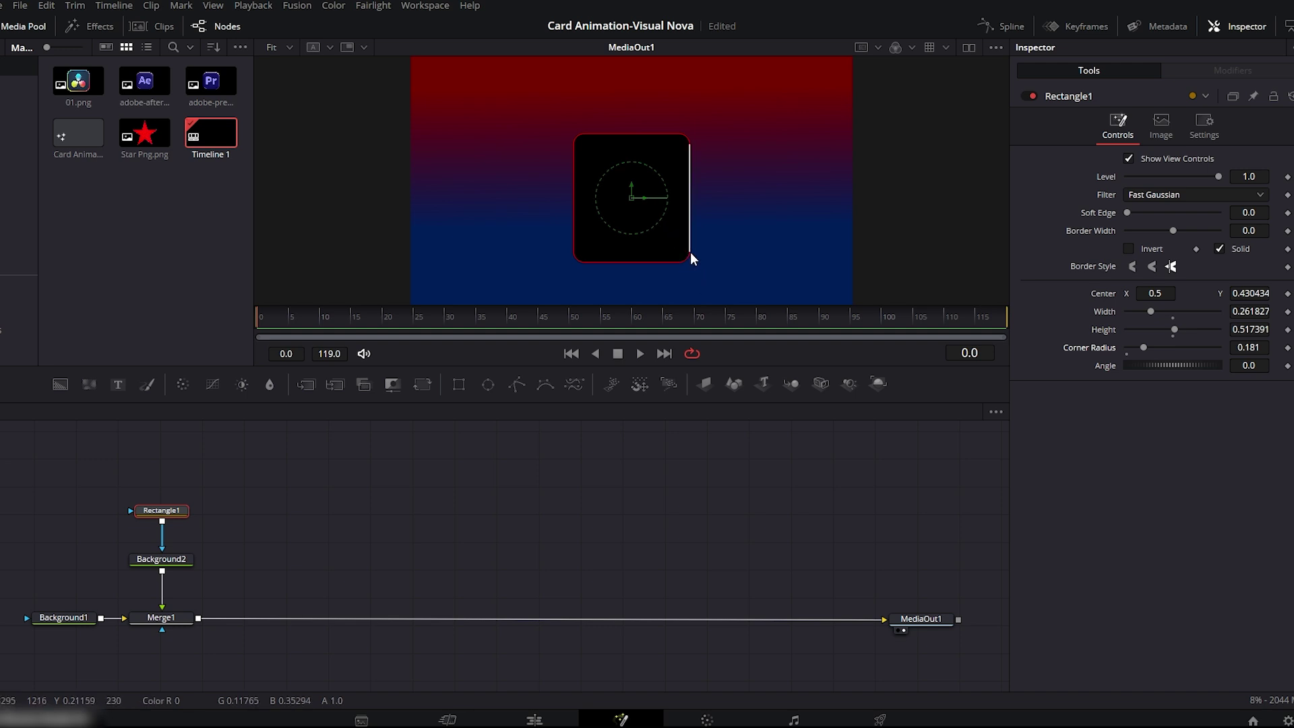
# - Set Background2 to a linear gradient from about X 0.46, Y 0.36 to about X 0.44, Y 0.69
pyautogui.click(162, 559)
pyautogui.click(1166, 201)
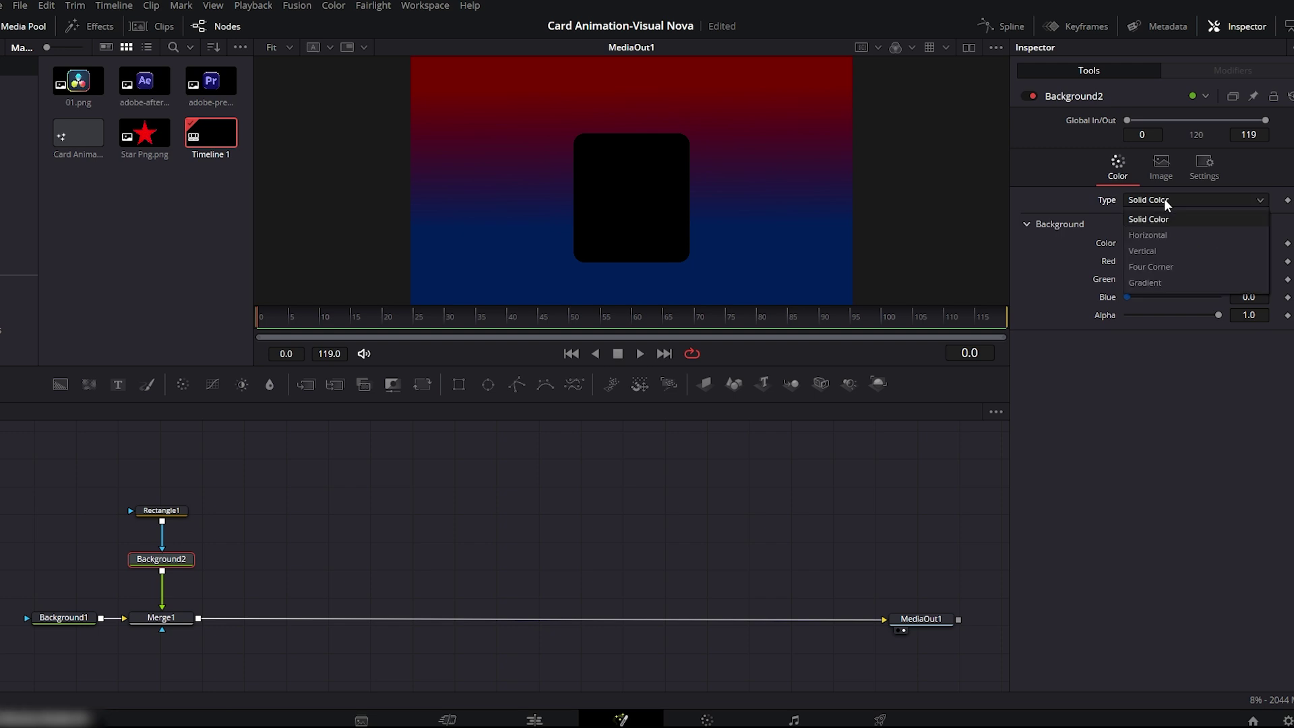
pyautogui.click(1155, 284)
pyautogui.moveTo(852, 181); pyautogui.dragTo(605, 134)
pyautogui.moveTo(415, 183); pyautogui.dragTo(613, 214)
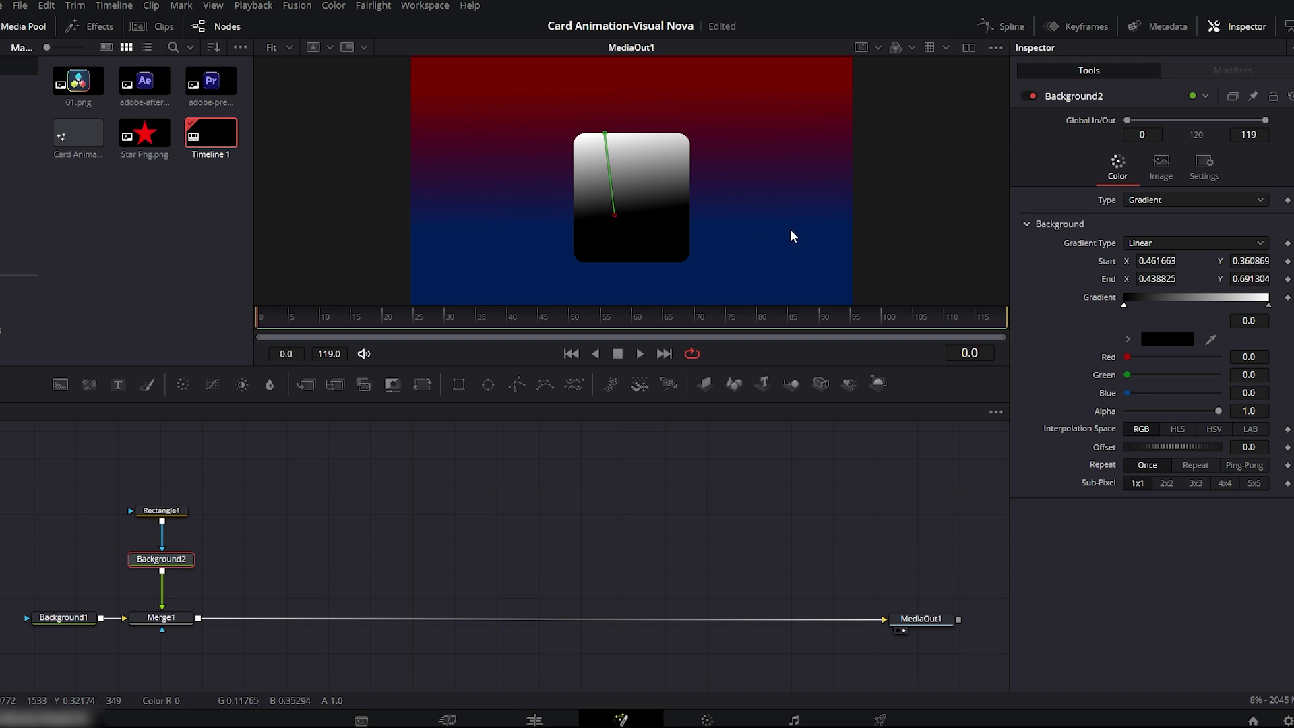
# - Set the first color stop of Background2's gradient to #919191
pyautogui.click(1154, 341)
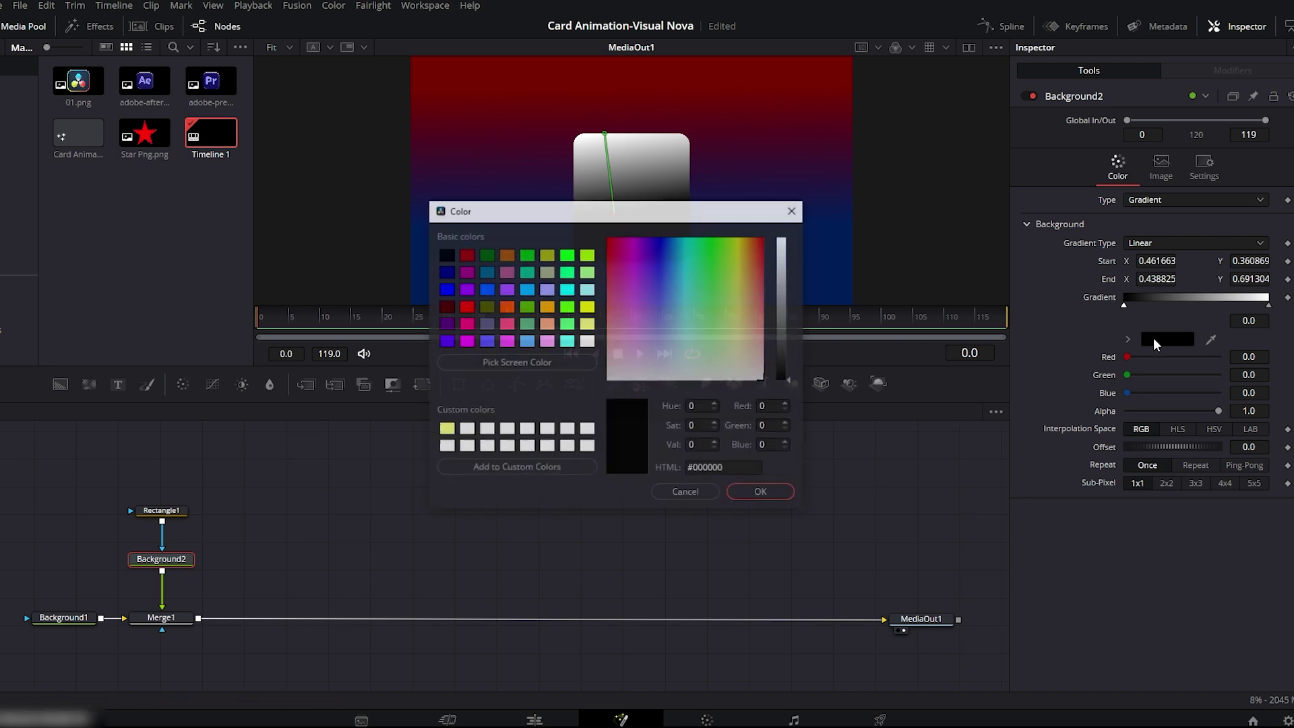
pyautogui.doubleClick(734, 467)
pyautogui.write('919191')
pyautogui.click(760, 493)
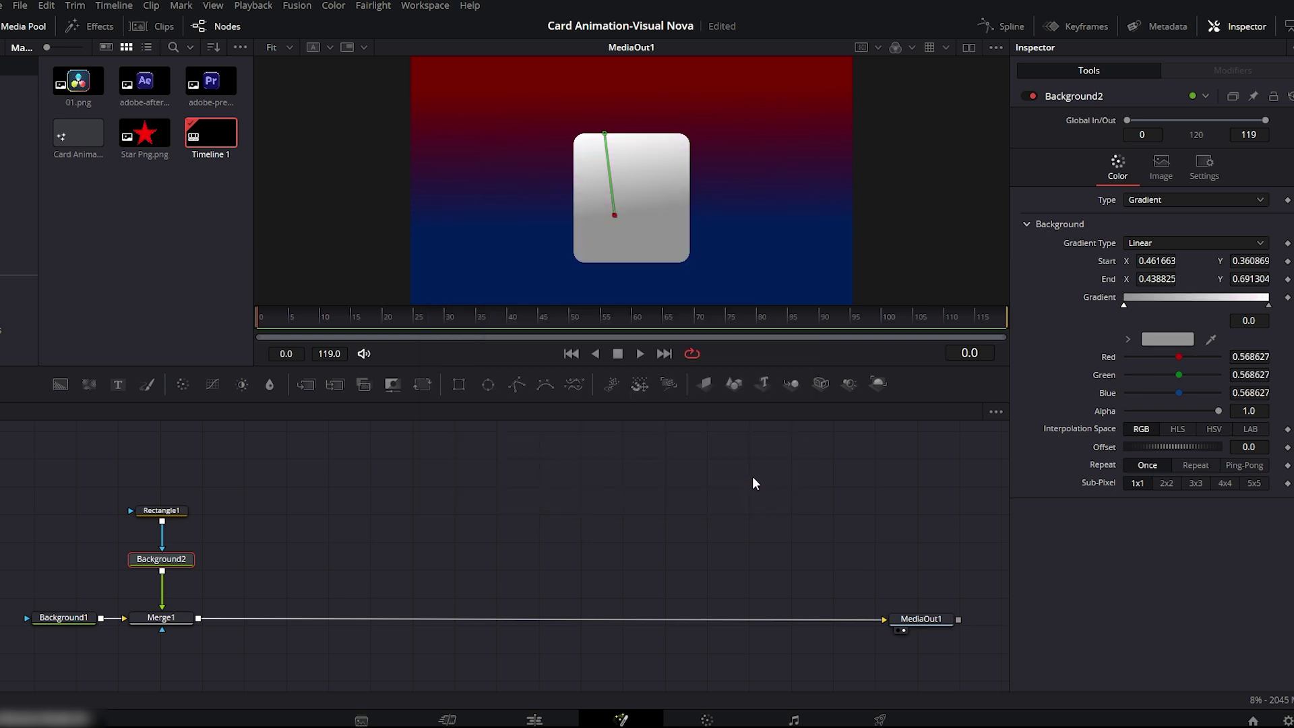
# - Set the last color stop of Background2's gradient to #e5e5e5
pyautogui.click(1269, 305)
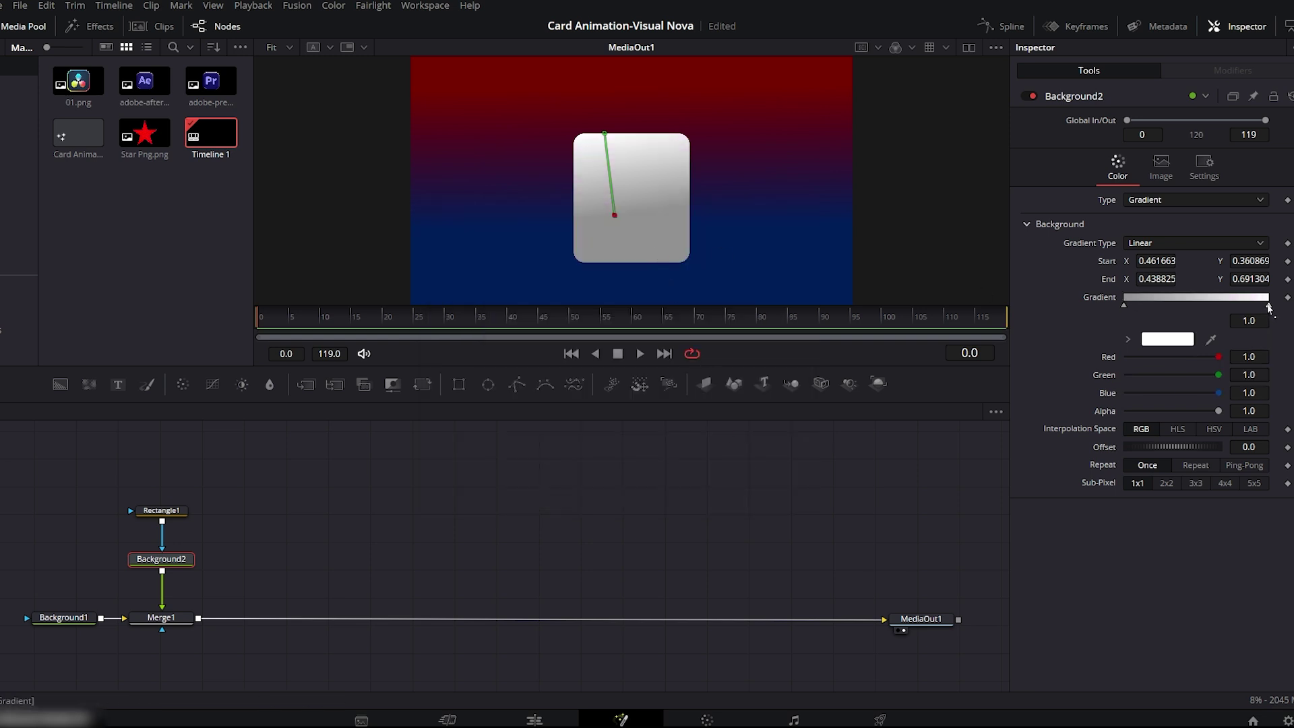
pyautogui.click(1163, 346)
pyautogui.moveTo(693, 217); pyautogui.dragTo(691, 285)
pyautogui.doubleClick(724, 534)
pyautogui.press('BackSpace')
pyautogui.write('e')
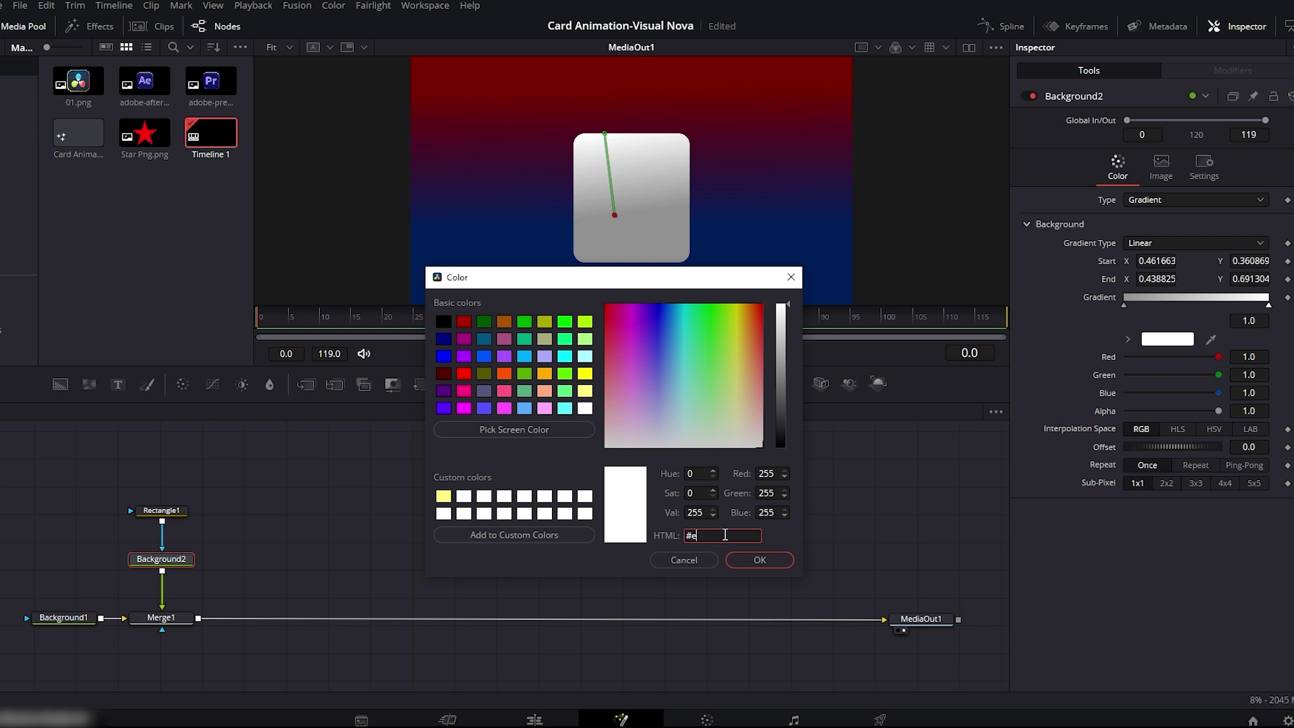
pyautogui.write('5e5e5')
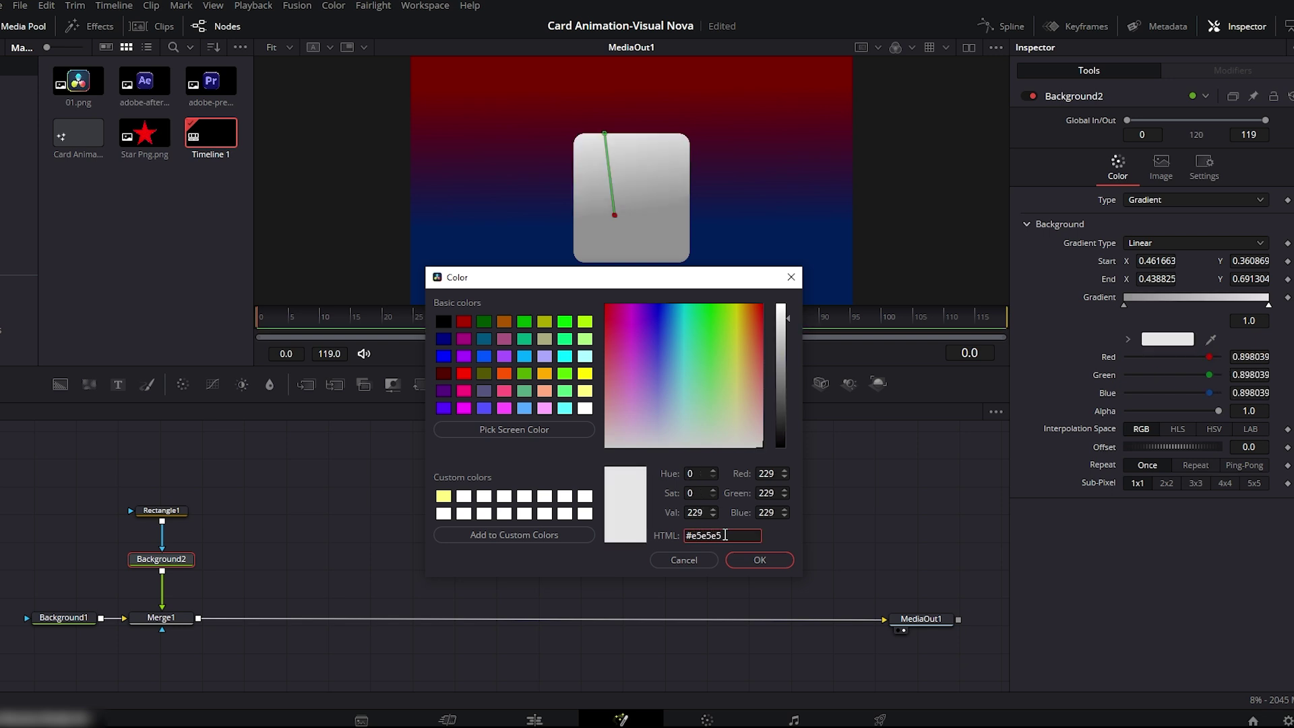
pyautogui.click(760, 560)
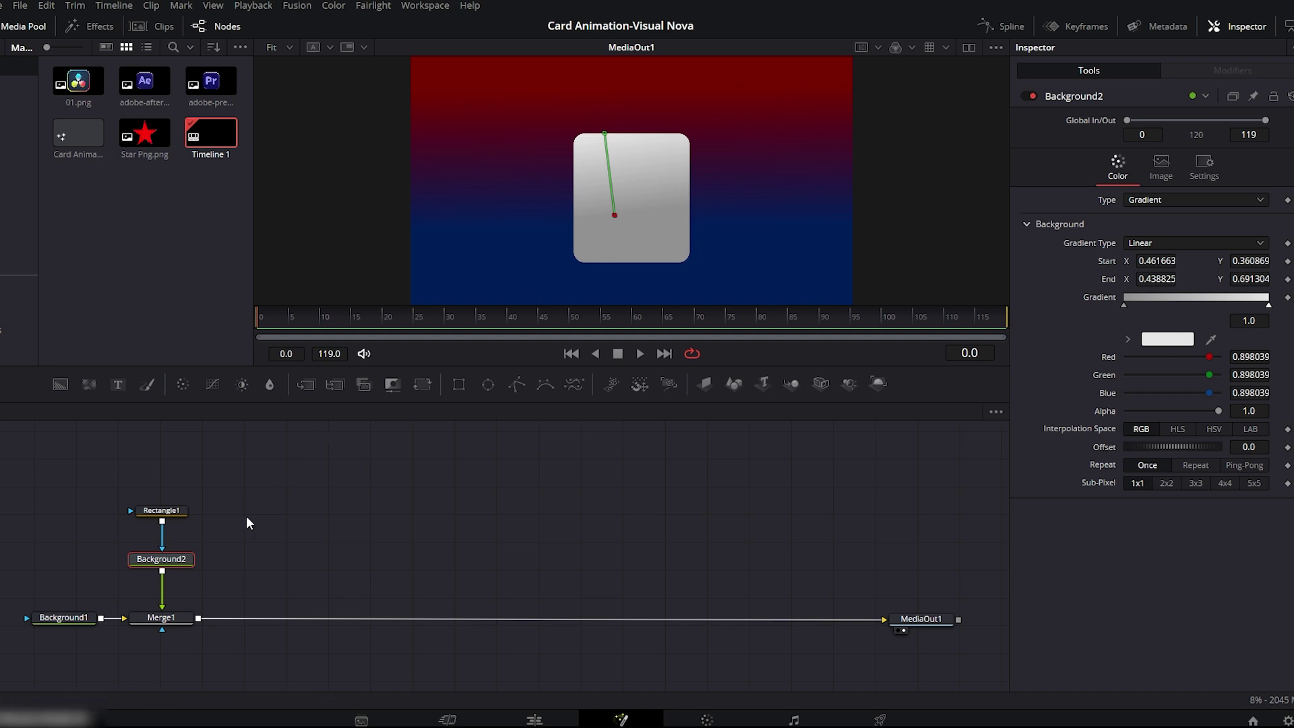
# - Add a Drop Shadow node between Rectangle1 and Background2 and line the nodes up vertically
pyautogui.hotkey('ctrl', 'shift', 'space')
pyautogui.write('d')
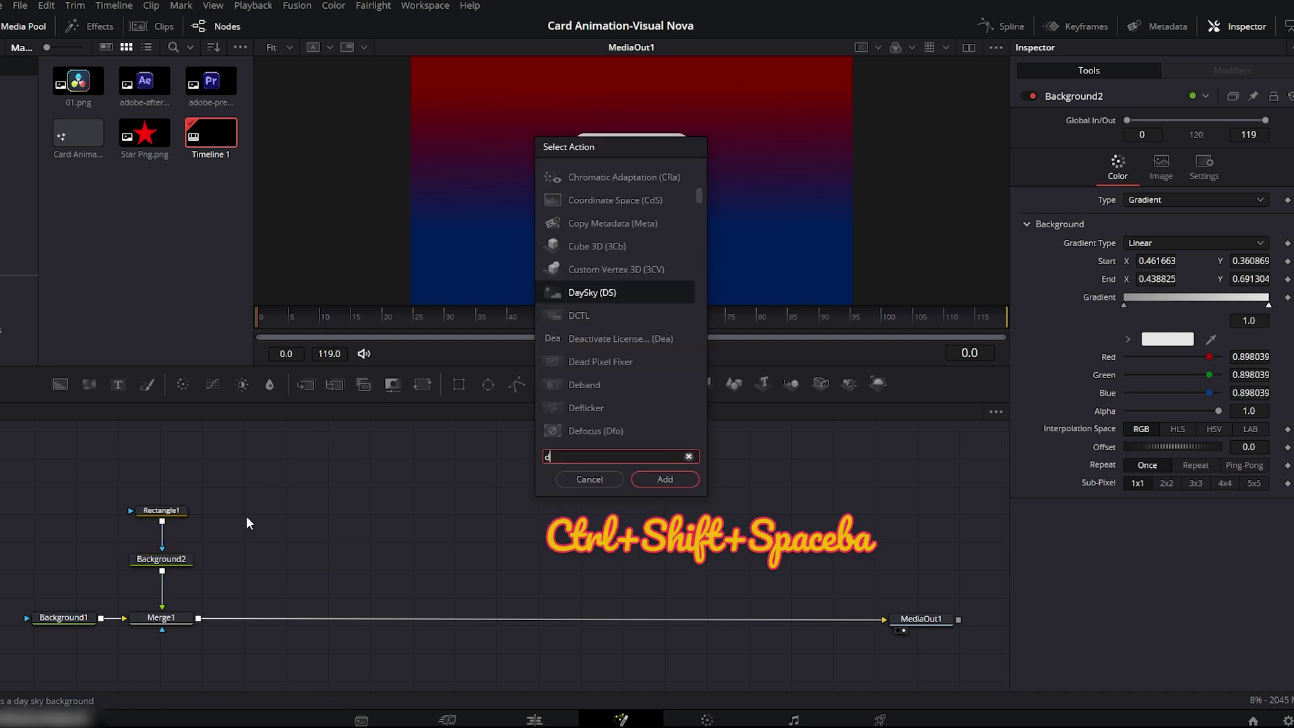
pyautogui.write('ro')
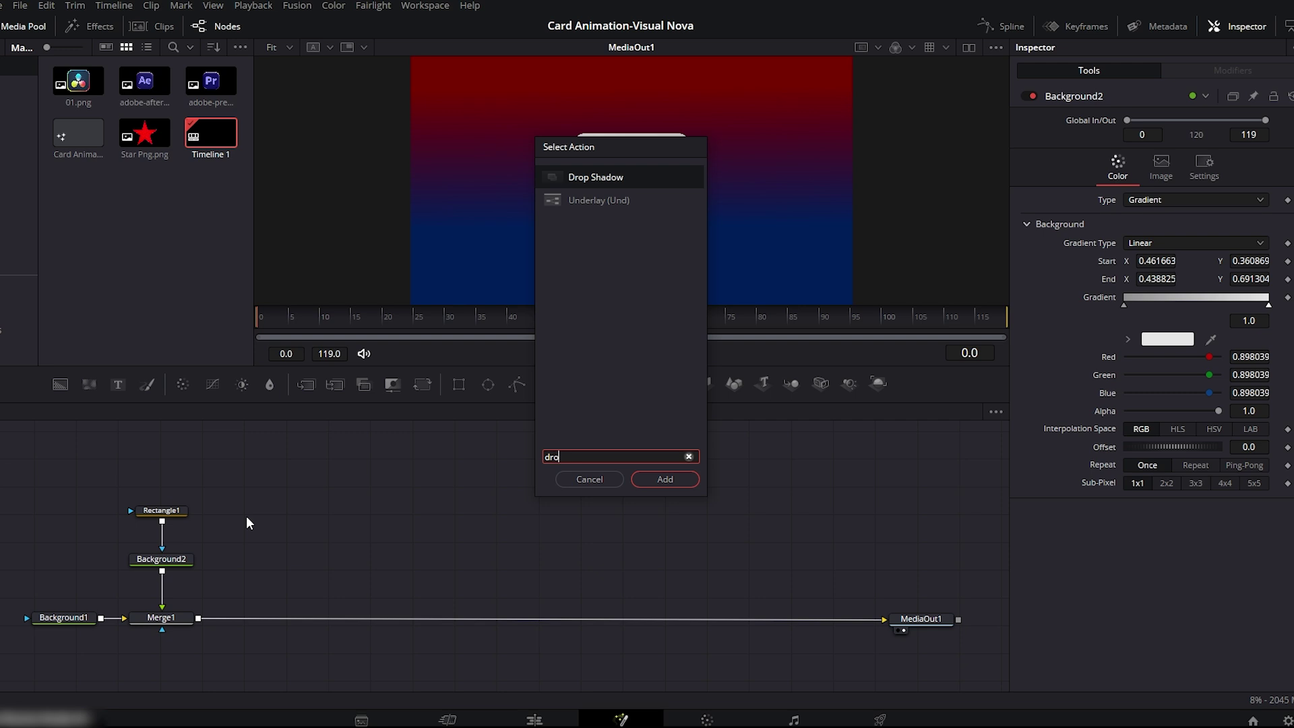
pyautogui.press('Return')
pyautogui.click(255, 507)
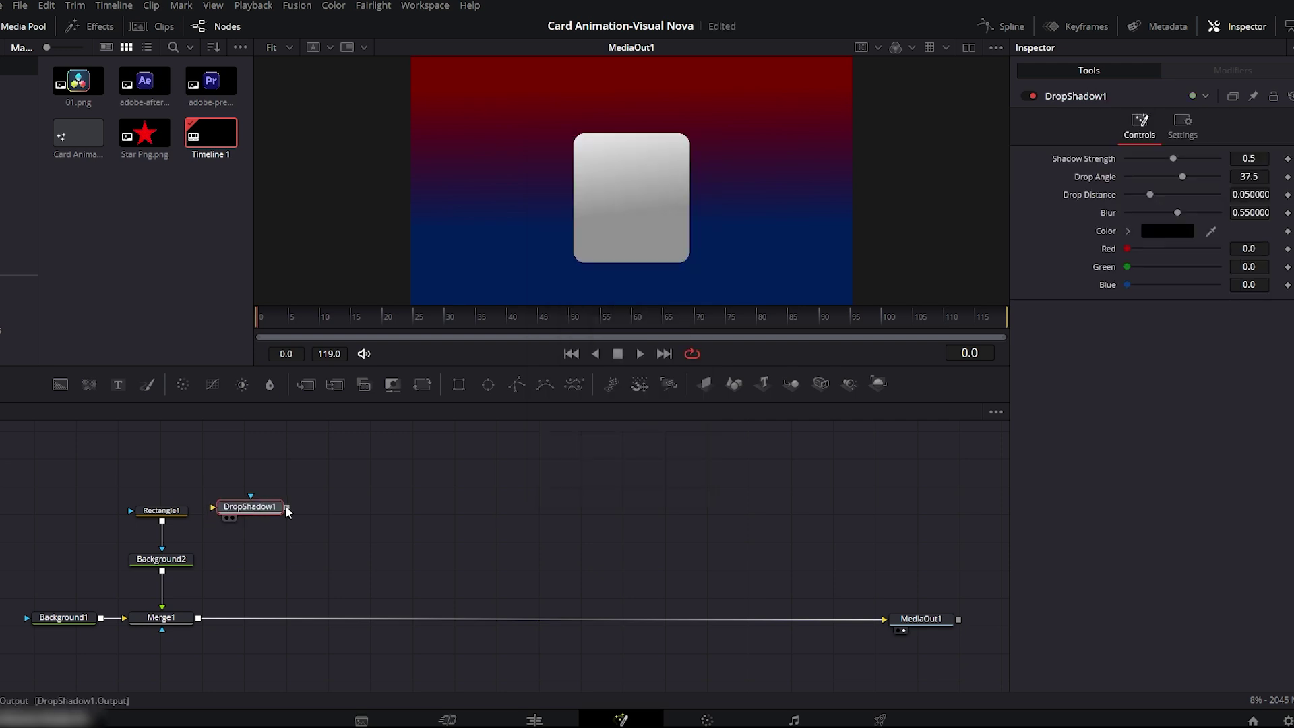
pyautogui.moveTo(268, 539); pyautogui.dragTo(164, 522)
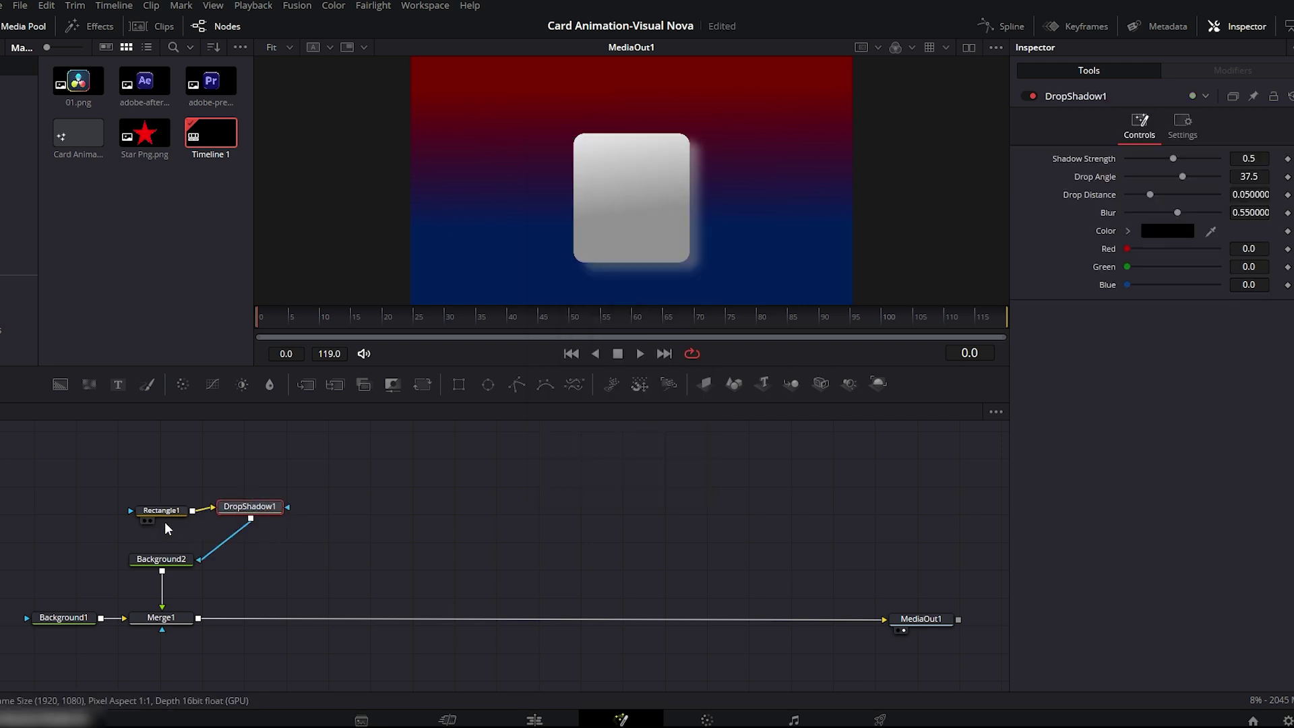
pyautogui.moveTo(243, 514); pyautogui.dragTo(165, 481)
pyautogui.moveTo(163, 542); pyautogui.dragTo(161, 514)
pyautogui.click(165, 515)
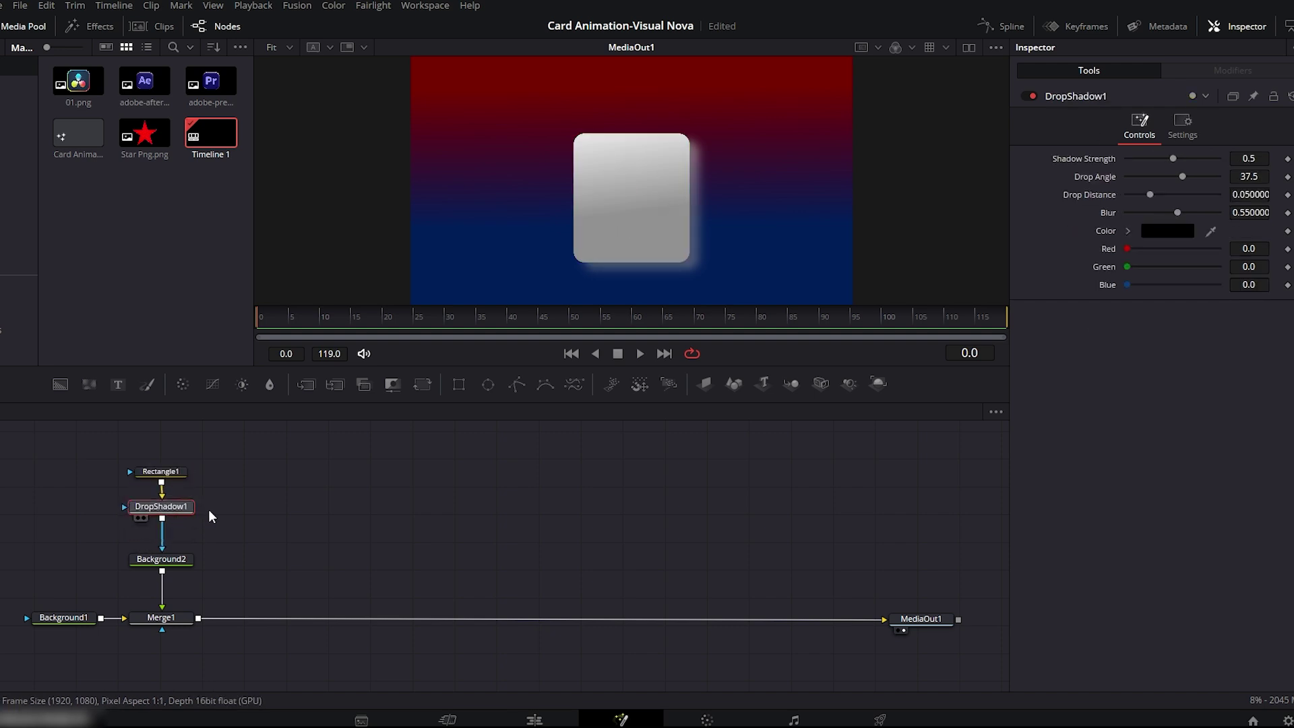
# - Set DropShadow1's Shadow Strength to 0.228 and Blur to 0.709
pyautogui.click(1255, 159)
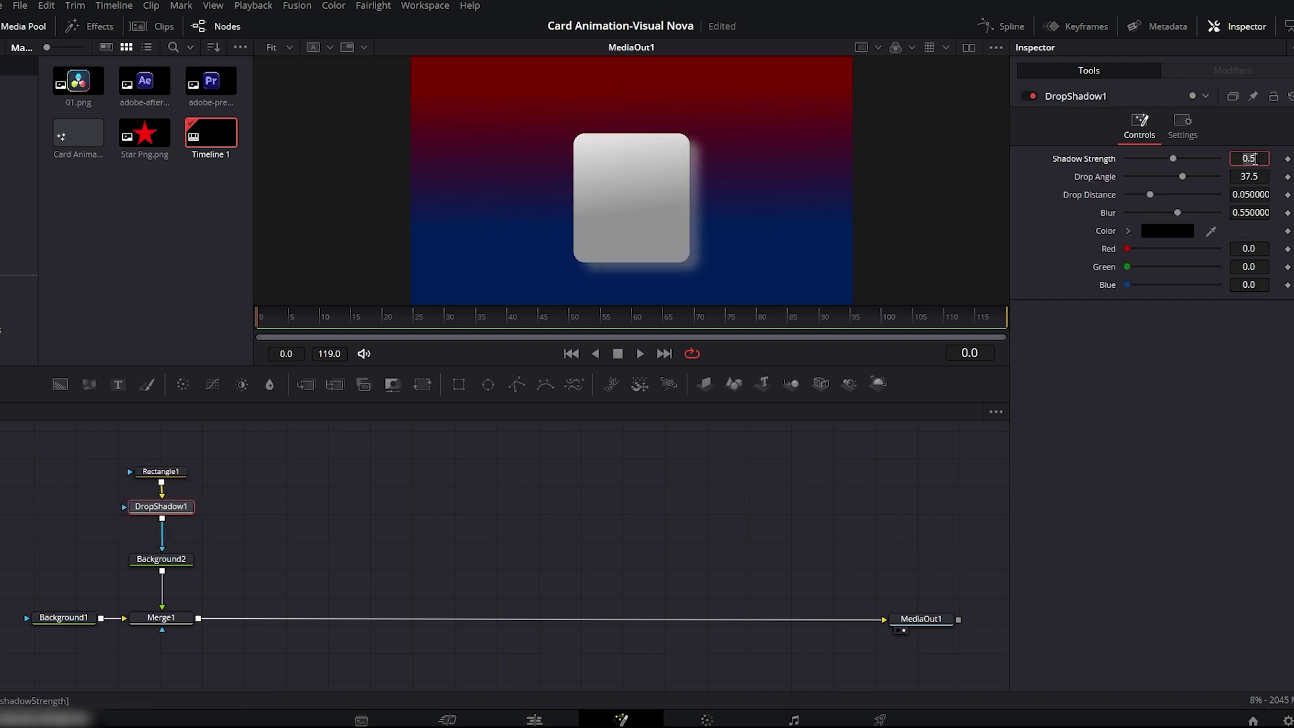
pyautogui.write('0.225')
pyautogui.press('Tab')
pyautogui.click(1252, 213)
pyautogui.write('0.709')
pyautogui.press('Tab')
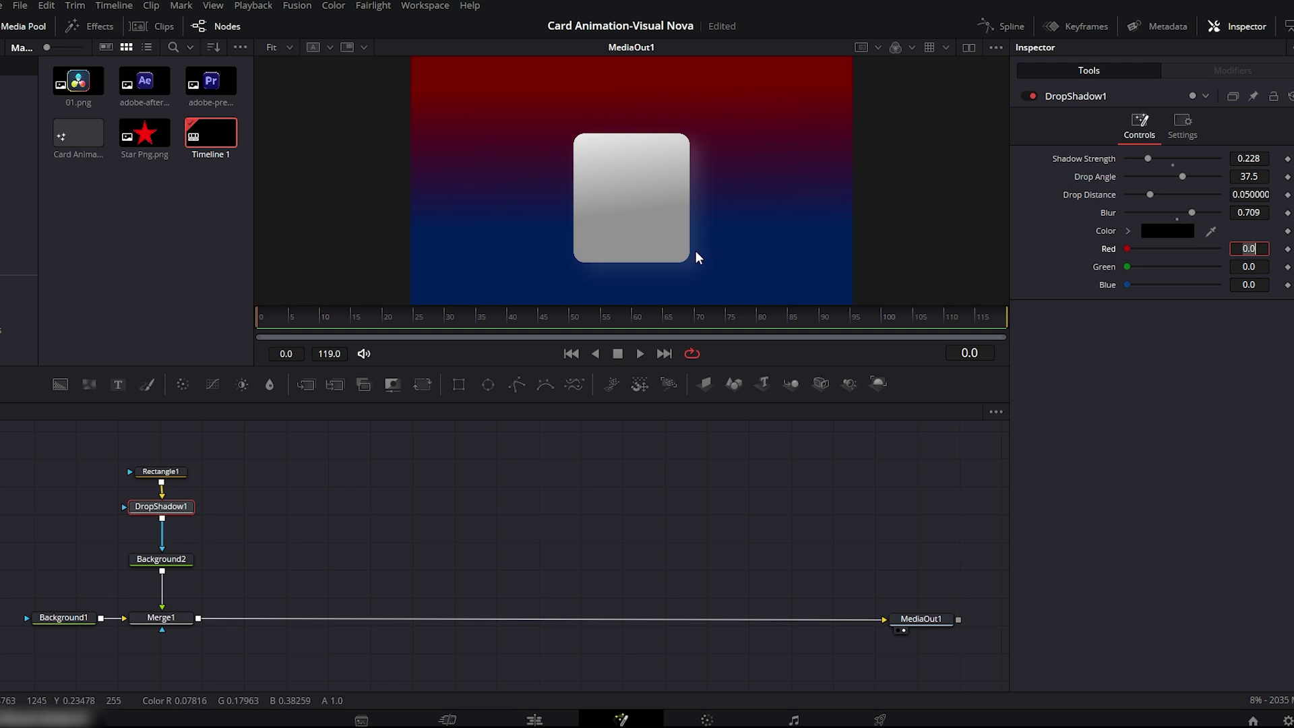
pyautogui.moveTo(1150, 159); pyautogui.dragTo(1147, 159)
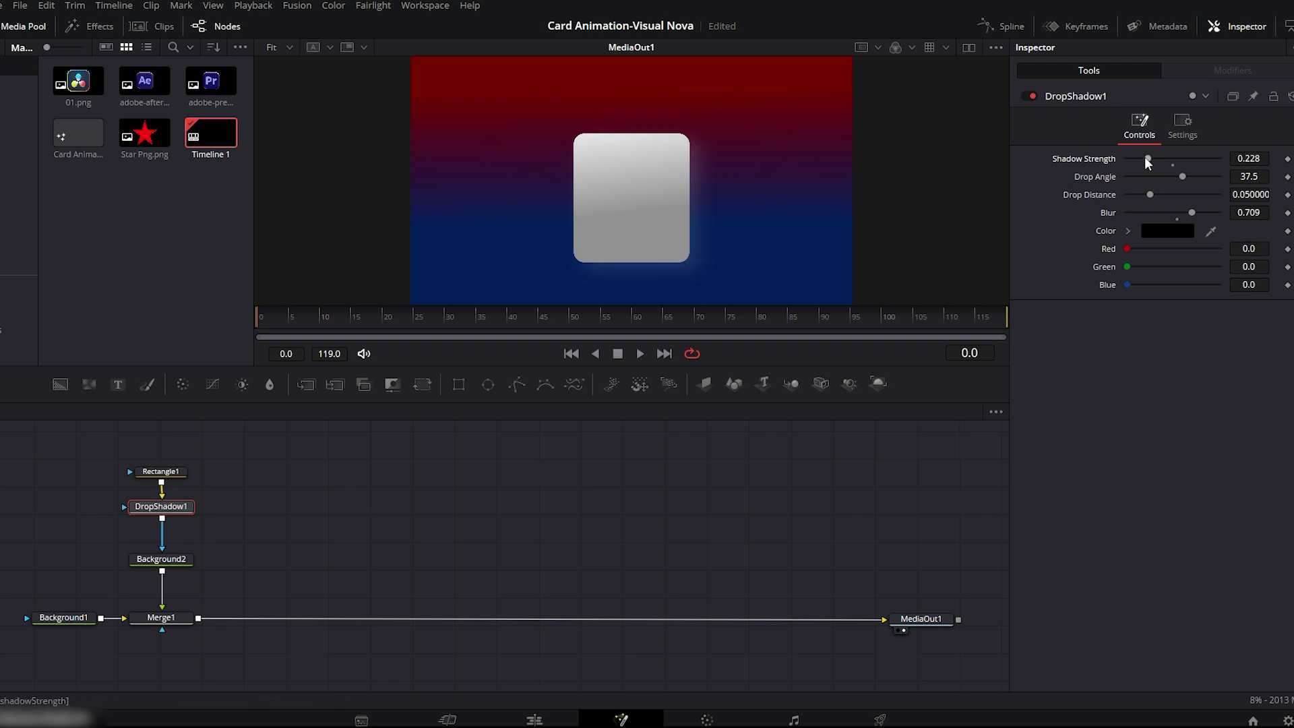
# - Insert a Glow (Glo) node after Background2 and set its Glow to 0.685
pyautogui.click(167, 560)
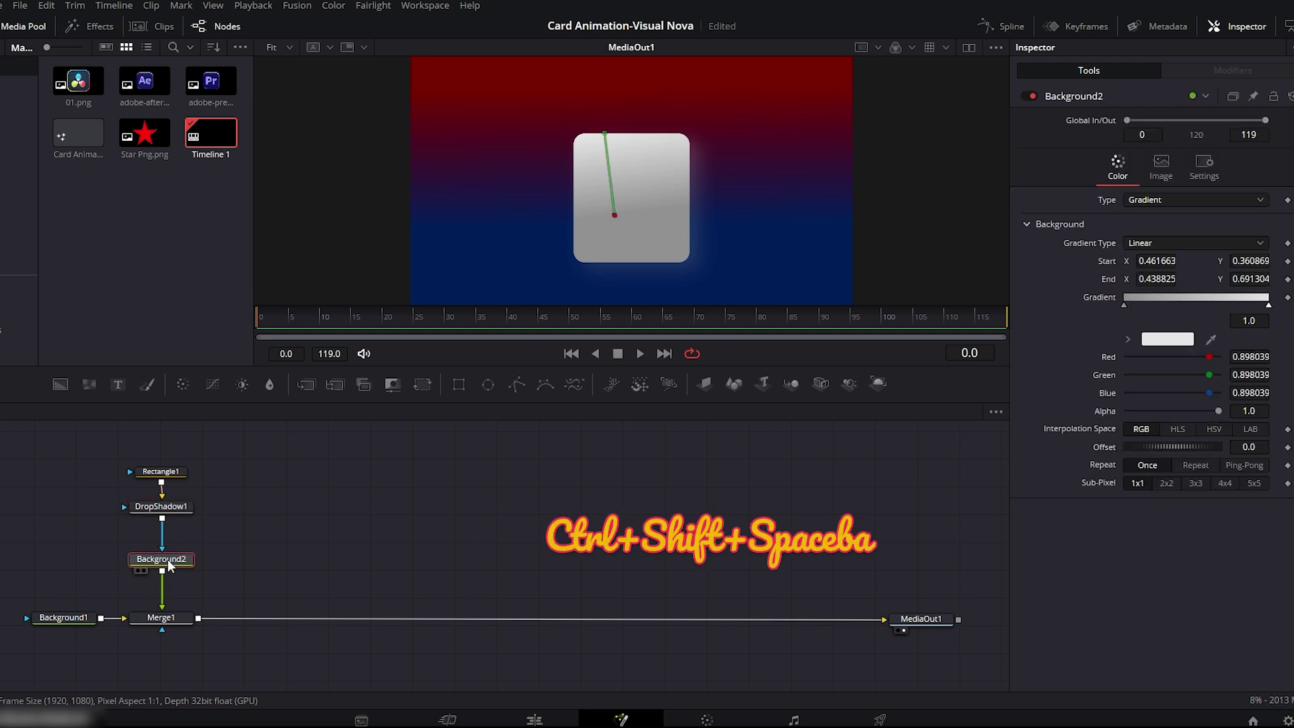
pyautogui.hotkey('ctrl', 'shift', 'space')
pyautogui.write('glow')
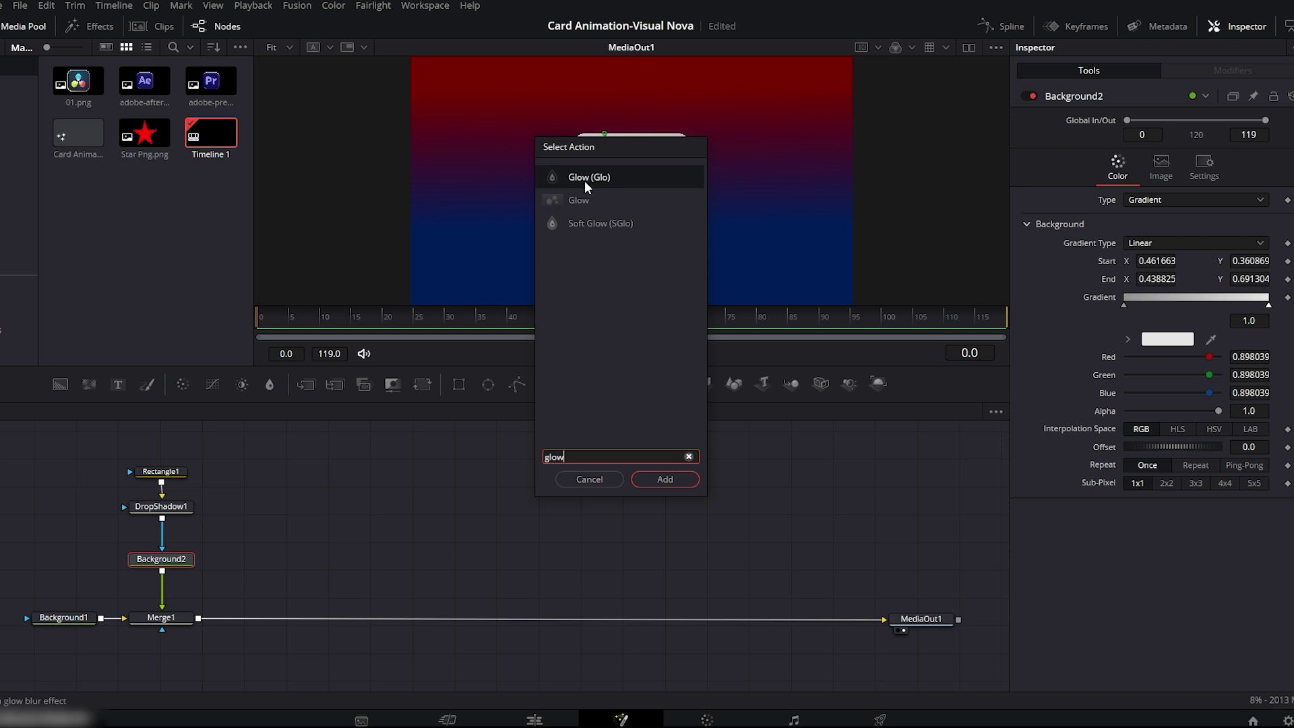
pyautogui.click(667, 479)
pyautogui.click(1258, 230)
pyautogui.write('0.683')
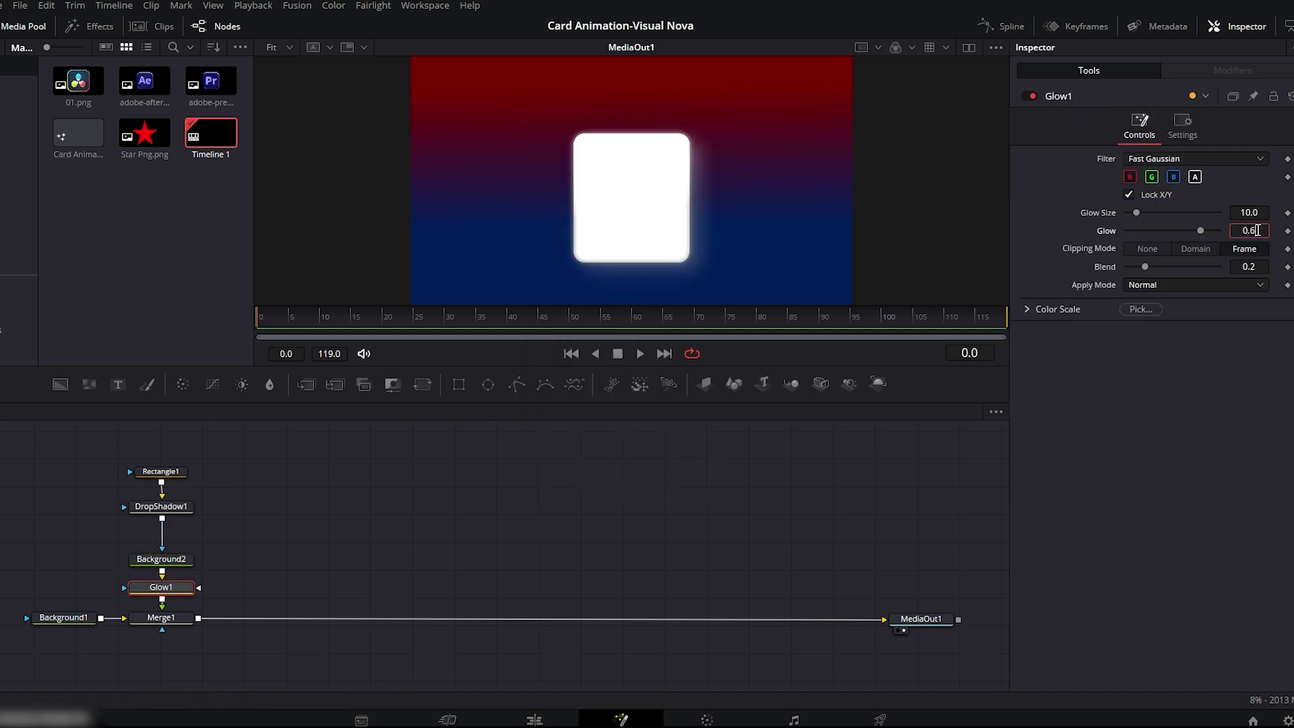
pyautogui.press('Tab')
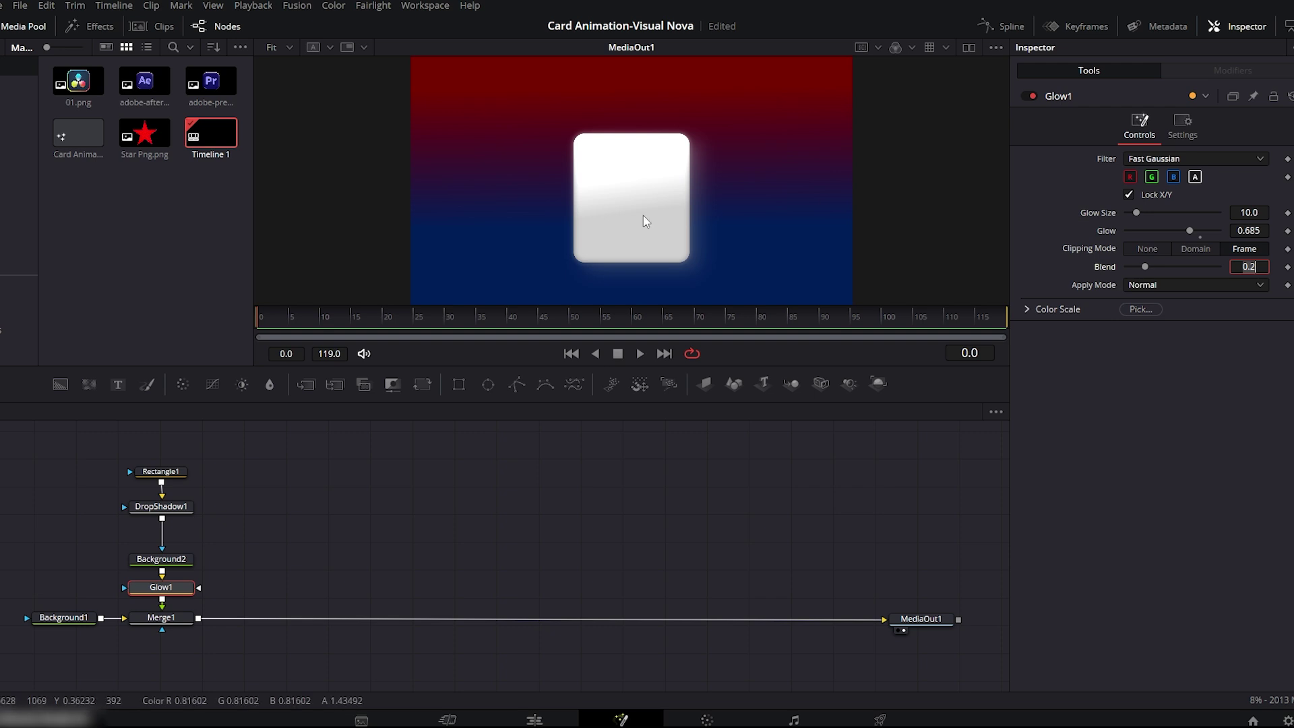
# - Move the start point of Background2's gradient to about X 0.51, Y 0.30
pyautogui.click(162, 559)
pyautogui.moveTo(620, 220); pyautogui.dragTo(639, 236)
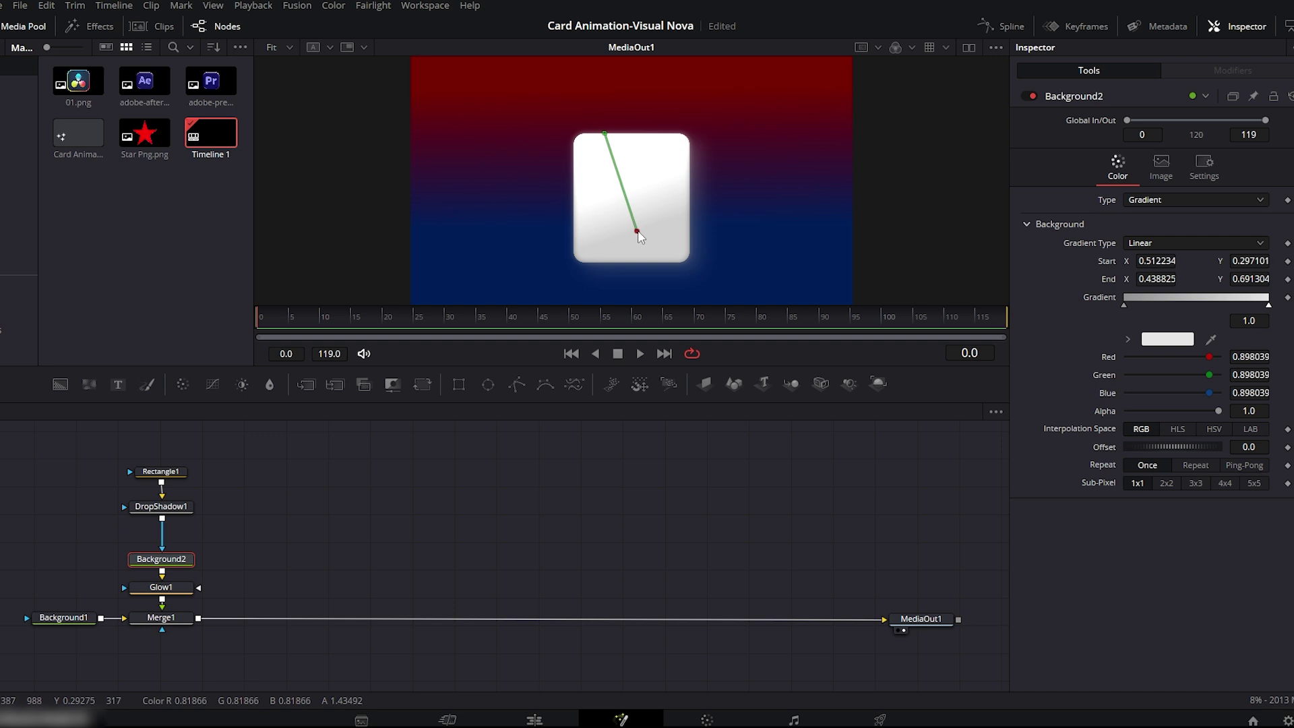
pyautogui.click(168, 622)
# - Duplicate the Rectangle1-to-Glow1 chain twice and merge both copies in sequence between Merge1 and MediaOut1
pyautogui.moveTo(212, 446); pyautogui.dragTo(150, 597)
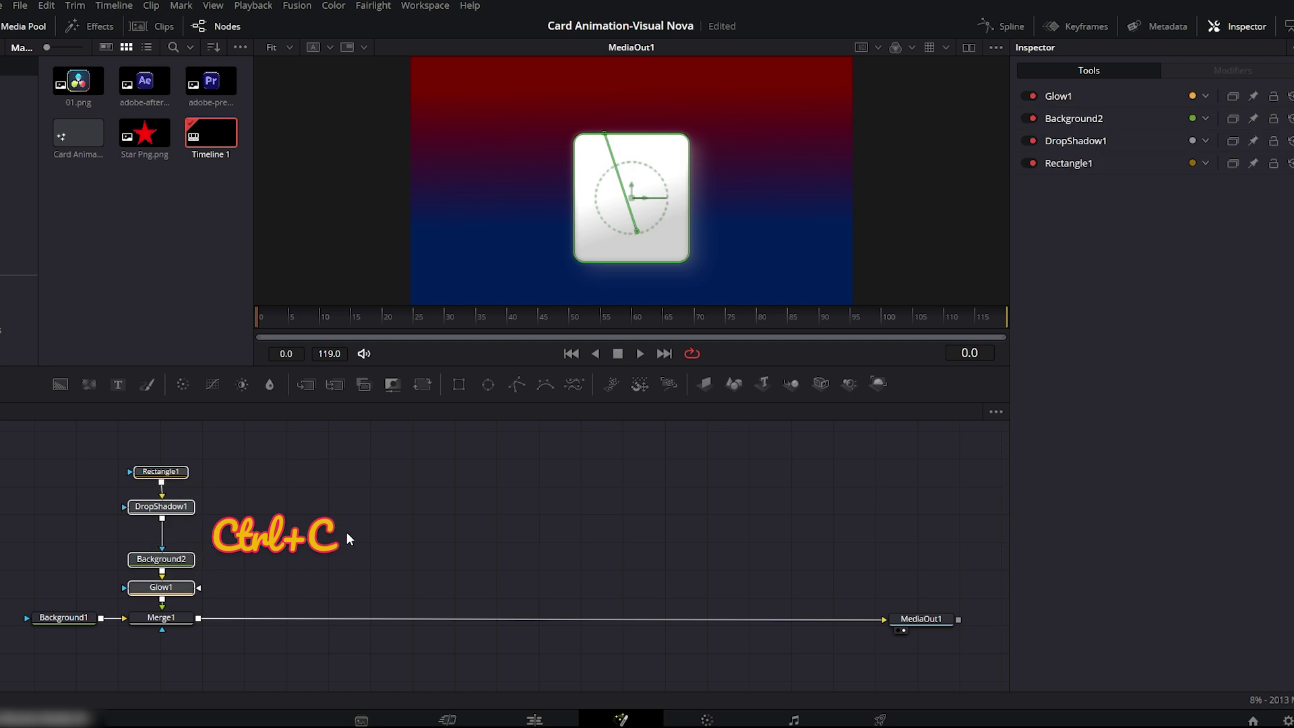
pyautogui.hotkey('ctrl', 'v')
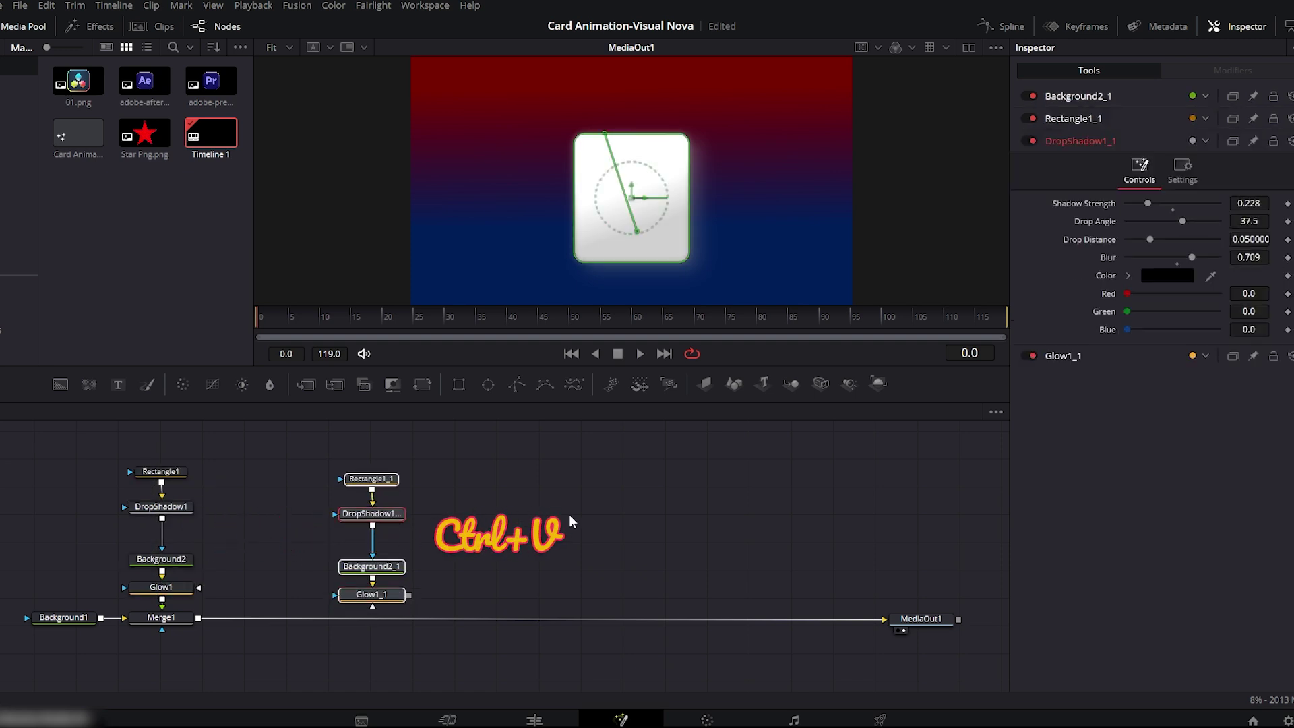
pyautogui.hotkey('ctrl', 'v')
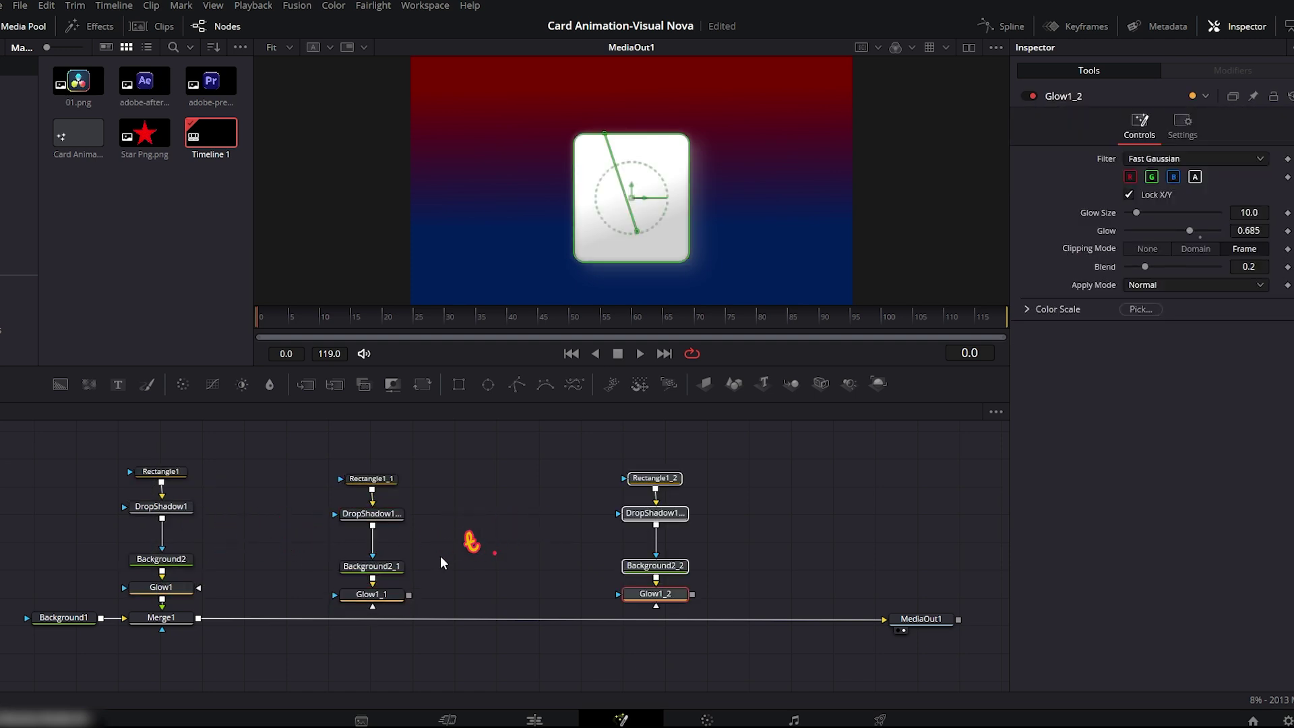
pyautogui.moveTo(409, 596); pyautogui.dragTo(251, 619)
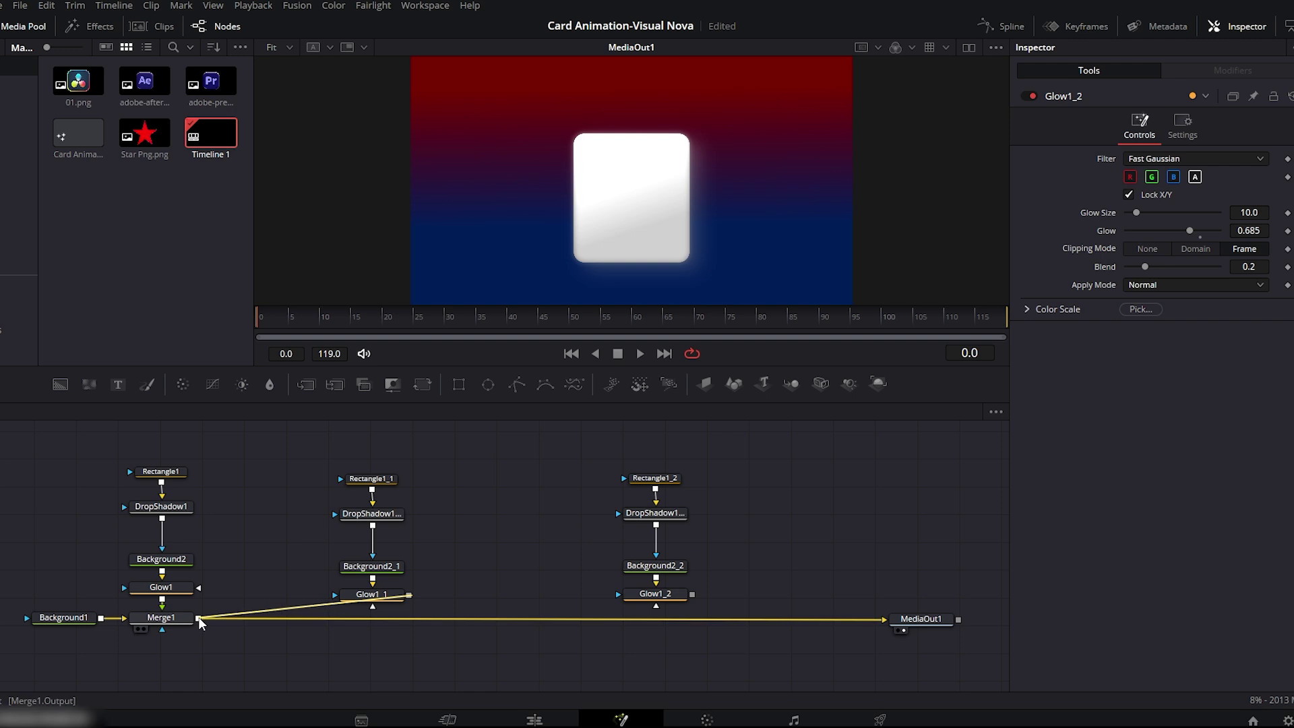
pyautogui.moveTo(612, 624); pyautogui.dragTo(410, 616)
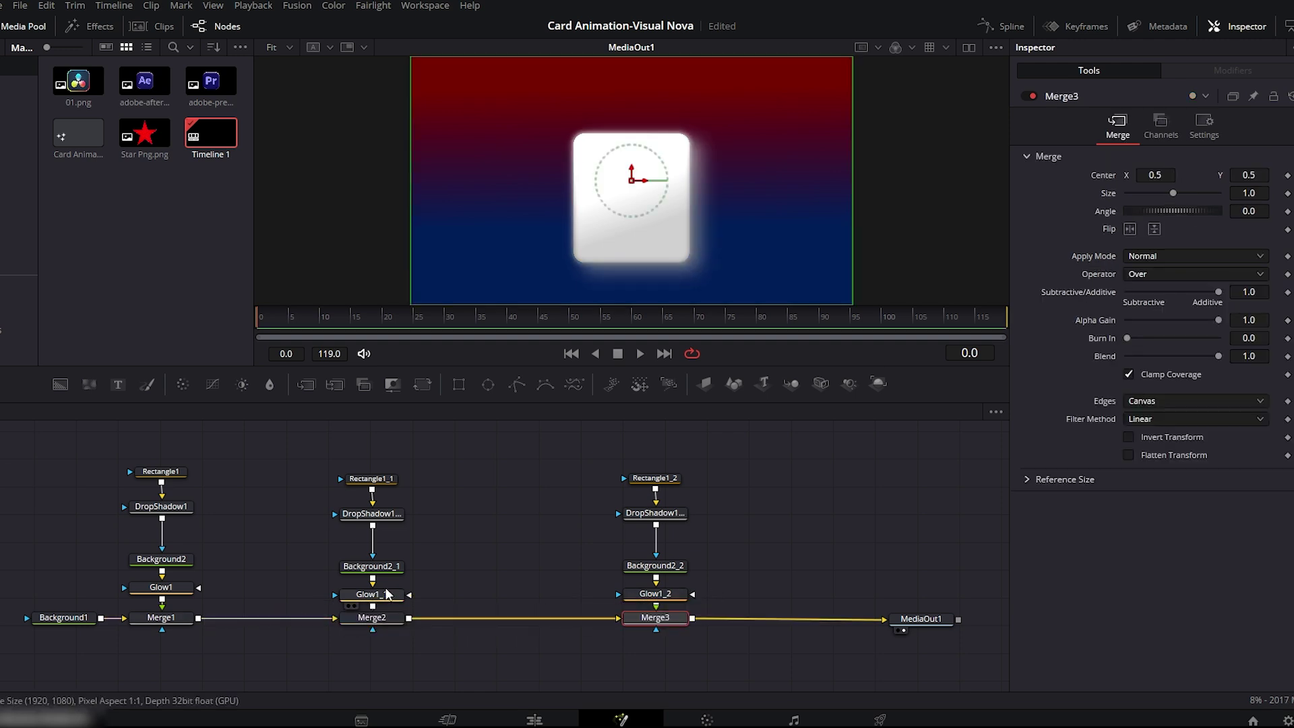
# - Spread the cards by moving Merge1's card to the left and Merge3's card right to about X 0.83
pyautogui.click(162, 618)
pyautogui.moveTo(645, 187); pyautogui.dragTo(508, 188)
pyautogui.click(658, 619)
pyautogui.moveTo(644, 180); pyautogui.dragTo(790, 183)
# - Show the viewer guides and align the cards in an even row at about X 0.18, 0.5 and 0.82, Y about 0.52
pyautogui.rightClick(633, 92)
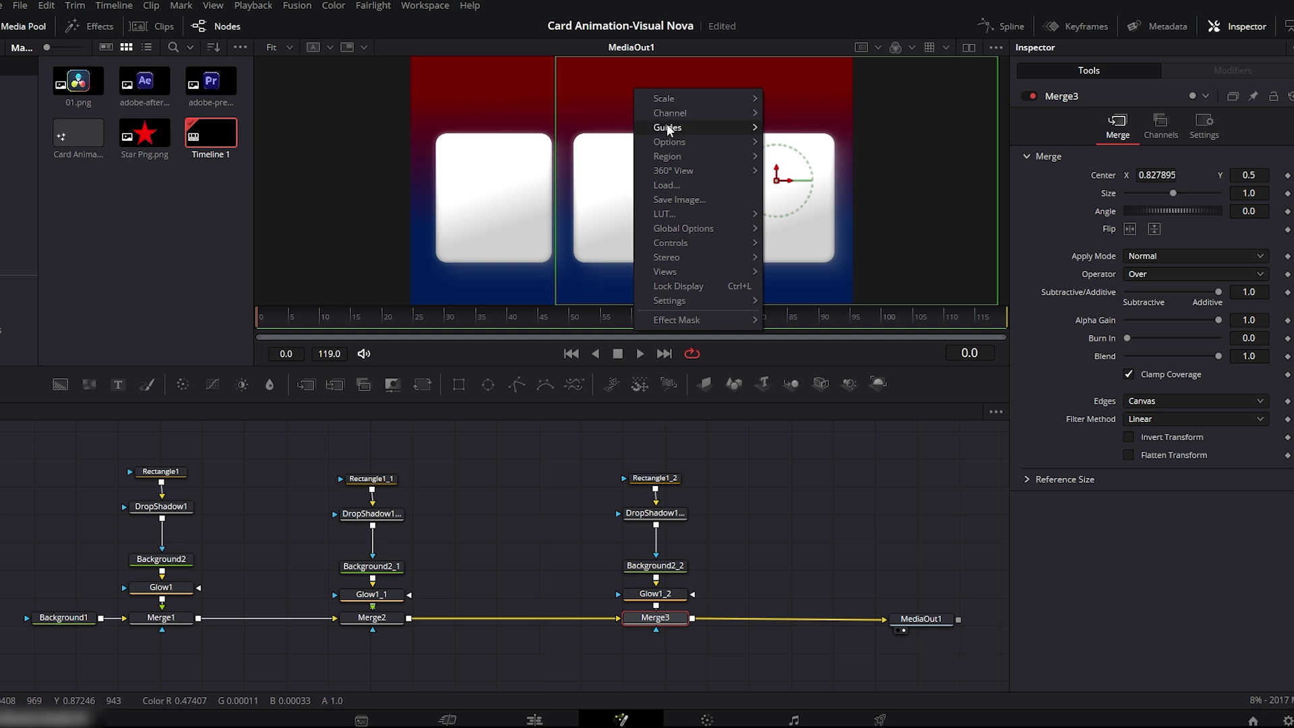
pyautogui.moveTo(670, 128)
pyautogui.click(806, 130)
pyautogui.moveTo(776, 170); pyautogui.dragTo(773, 176)
pyautogui.click(536, 195)
pyautogui.moveTo(510, 182); pyautogui.dragTo(492, 163)
pyautogui.click(602, 176)
pyautogui.moveTo(632, 169); pyautogui.dragTo(632, 164)
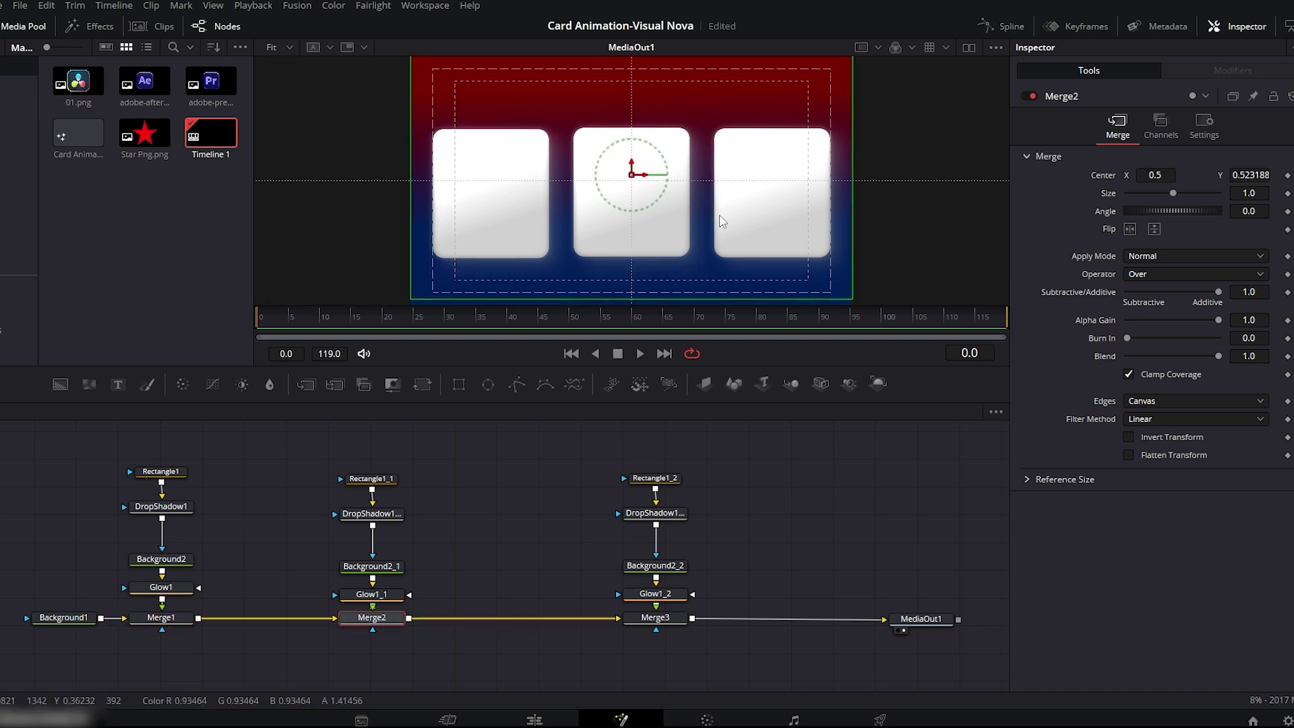
# - Hide the viewer guides
pyautogui.rightClick(699, 105)
pyautogui.moveTo(730, 145)
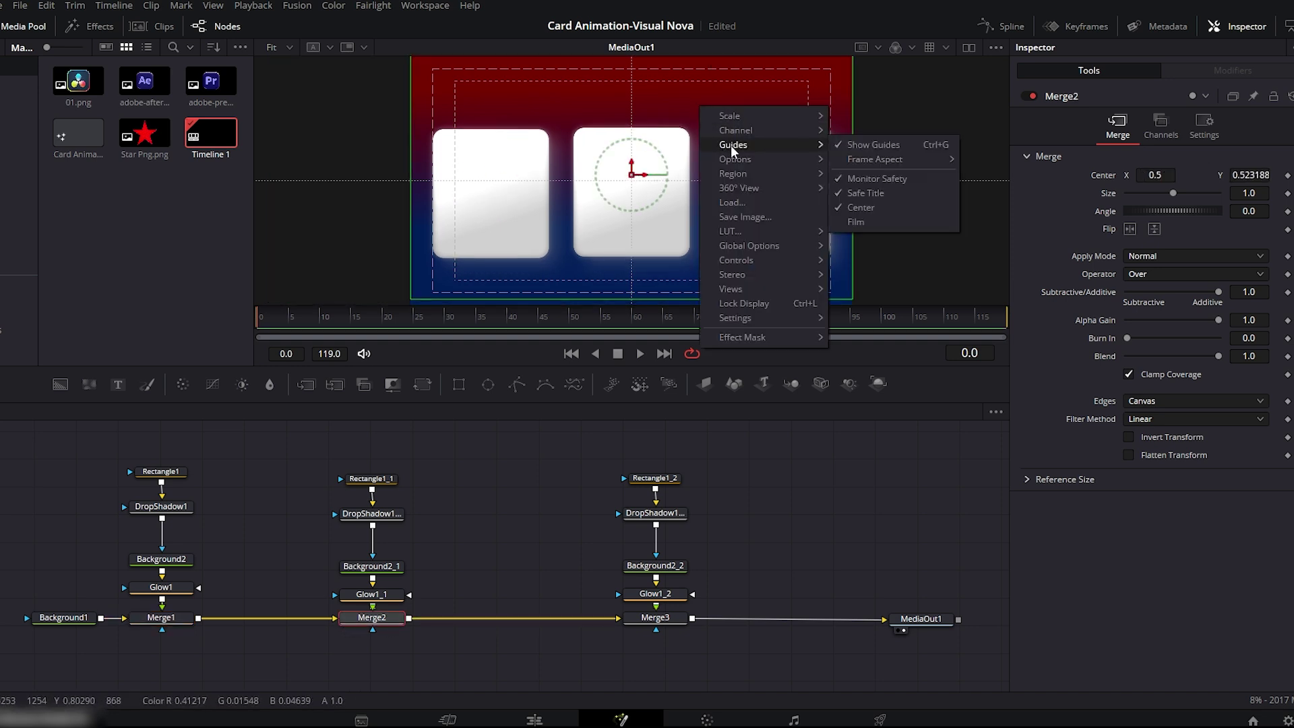
pyautogui.click(874, 144)
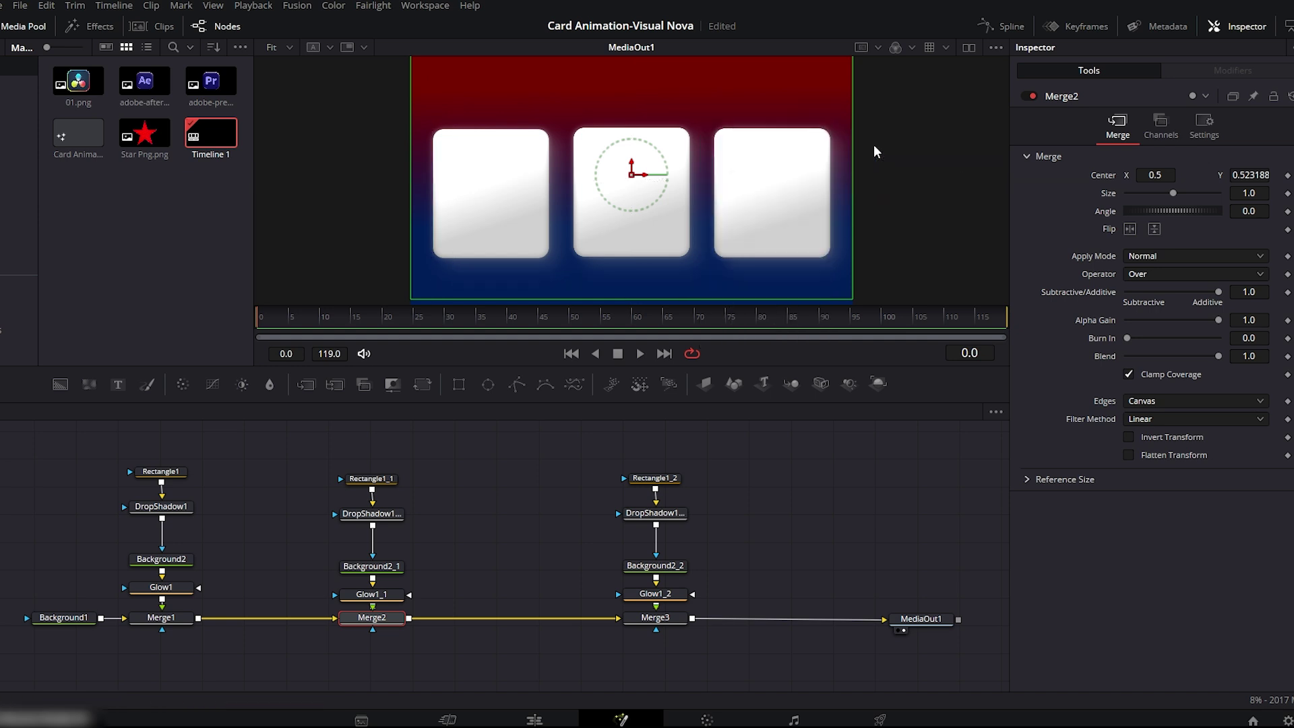
# - Keyframe Merge1's Center Y from about -0.20 at frame 0 to about 0.519 at frame 20
pyautogui.click(163, 619)
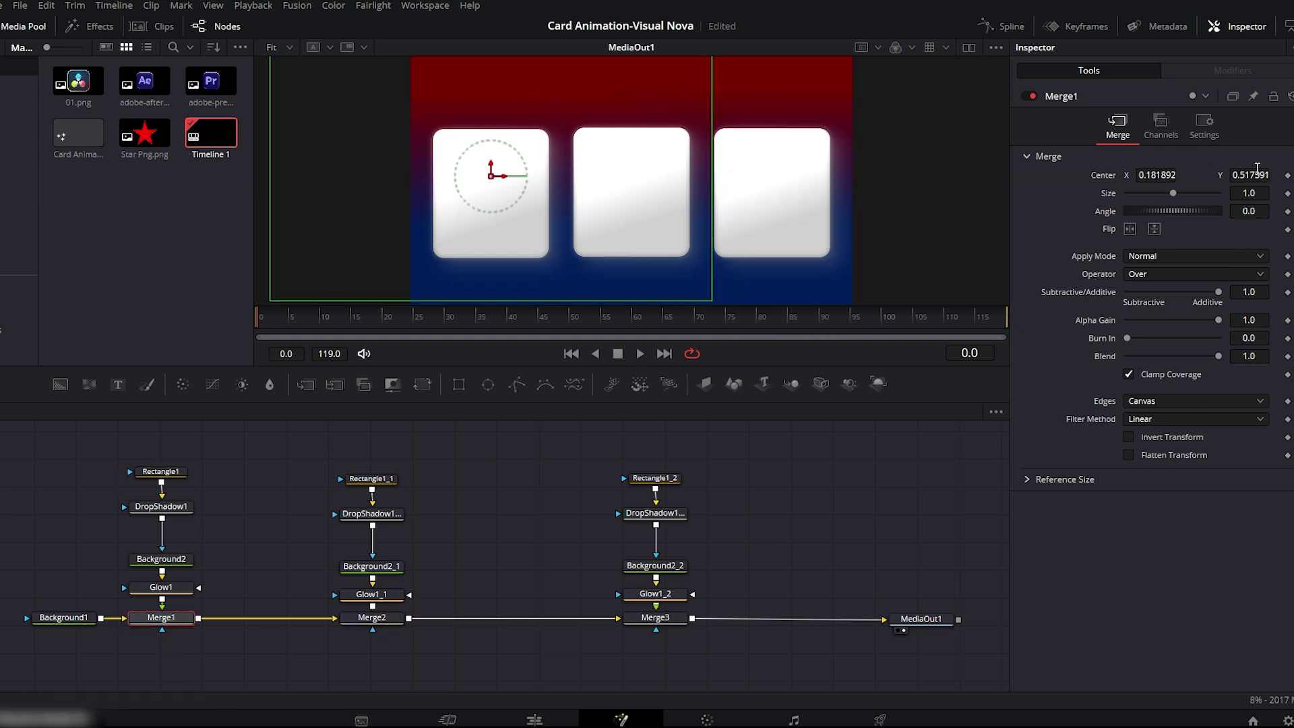
pyautogui.moveTo(1250, 175); pyautogui.dragTo(535, 338)
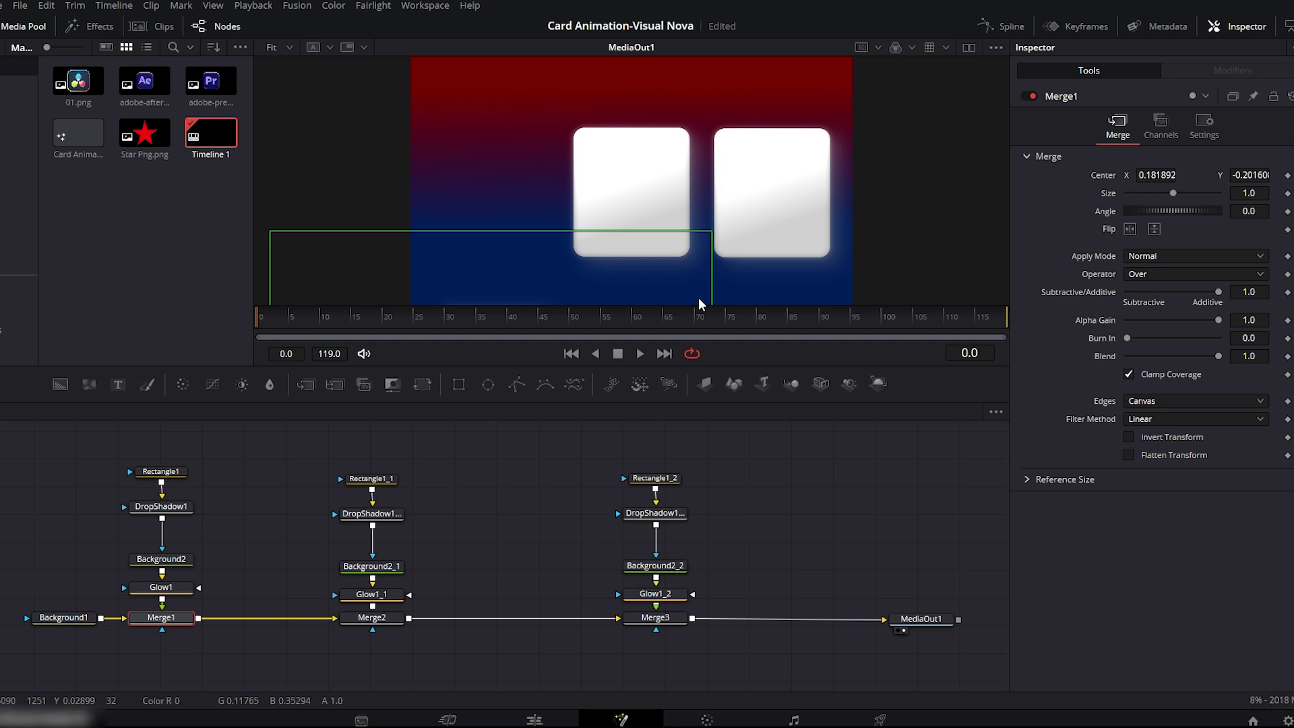
pyautogui.click(1287, 175)
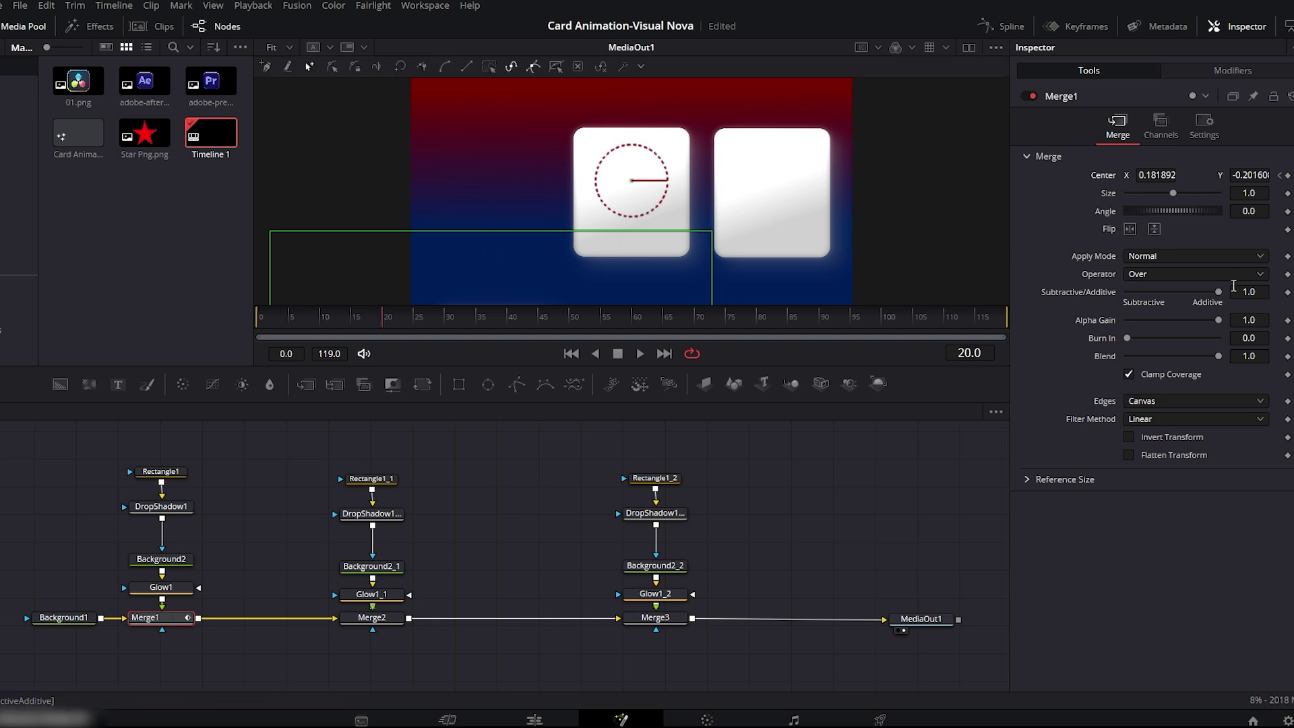
pyautogui.moveTo(1266, 175); pyautogui.dragTo(1240, 176)
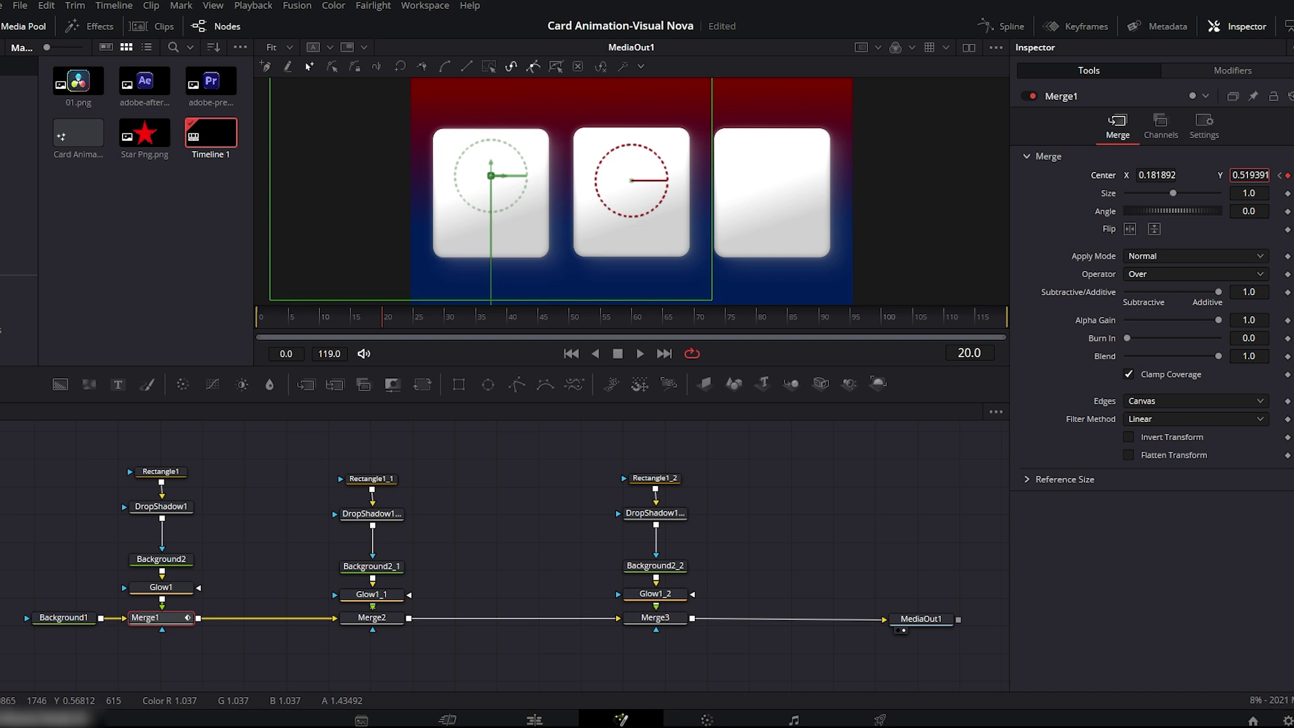
# - Enable motion blur on Merge1 with quality 3 and return to frame 0
pyautogui.click(1205, 139)
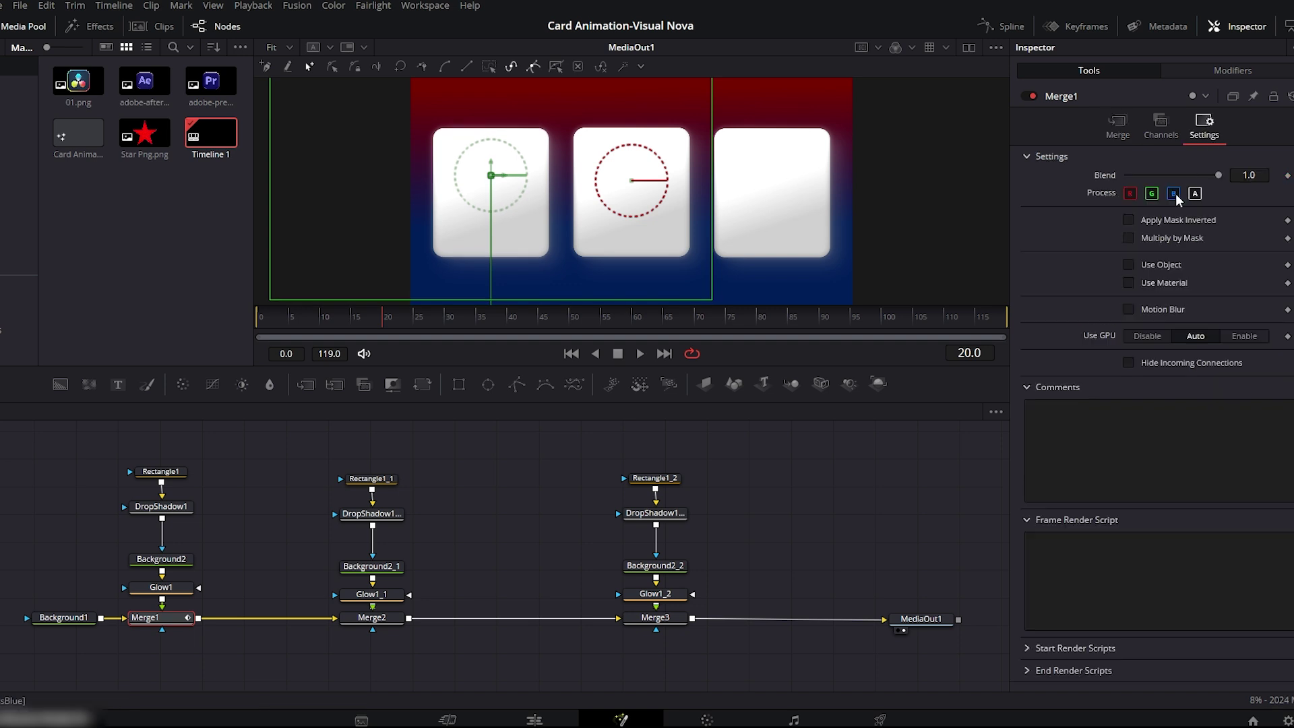
pyautogui.click(1129, 310)
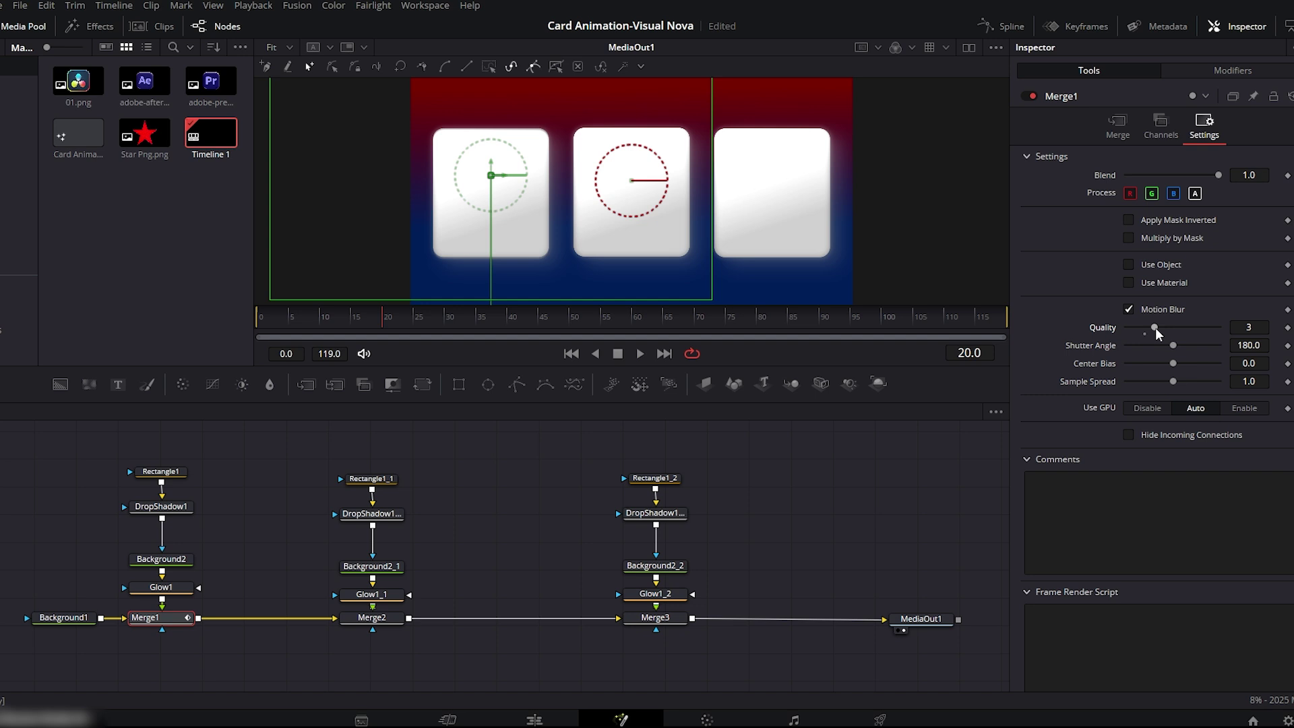
pyautogui.moveTo(382, 306); pyautogui.dragTo(256, 329)
# - Keyframe Merge2's Center Y from below the frame at frame 0 to about 0.519 at frame 20
pyautogui.click(376, 615)
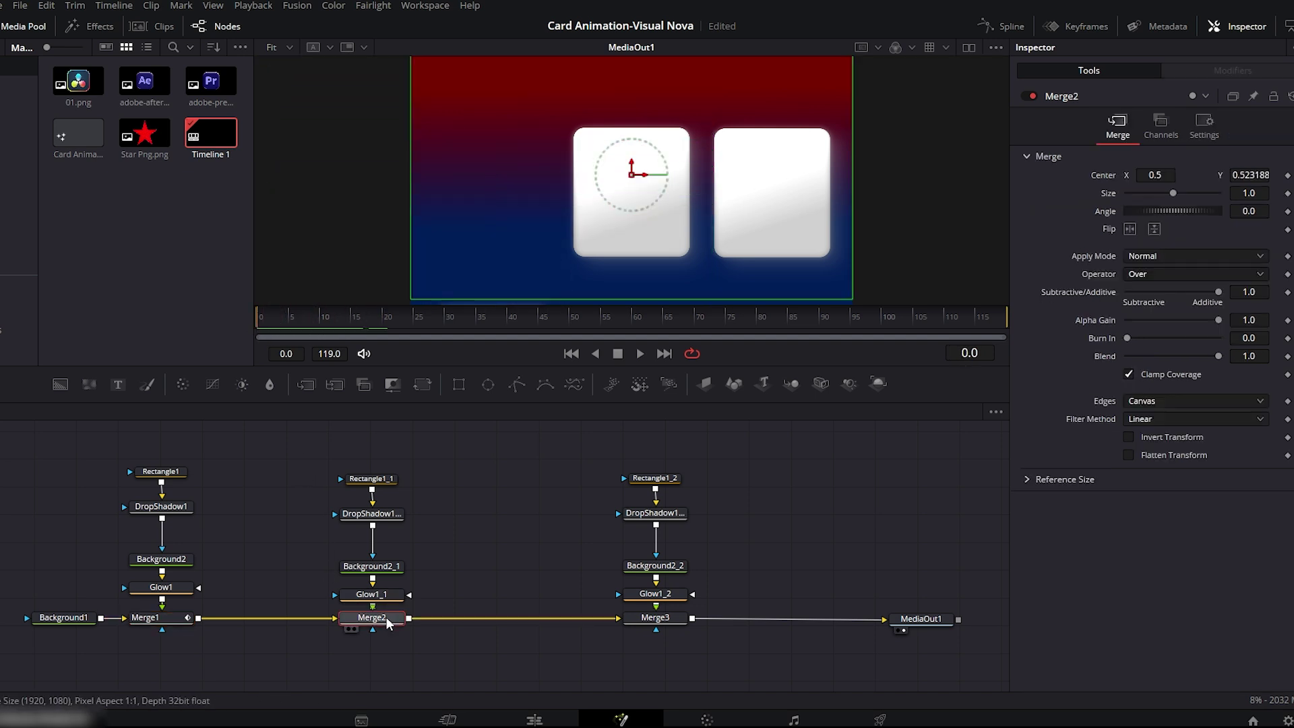
pyautogui.moveTo(1259, 179); pyautogui.dragTo(1210, 179)
pyautogui.click(1288, 176)
pyautogui.moveTo(328, 321); pyautogui.dragTo(384, 320)
pyautogui.moveTo(1243, 176); pyautogui.dragTo(1293, 177)
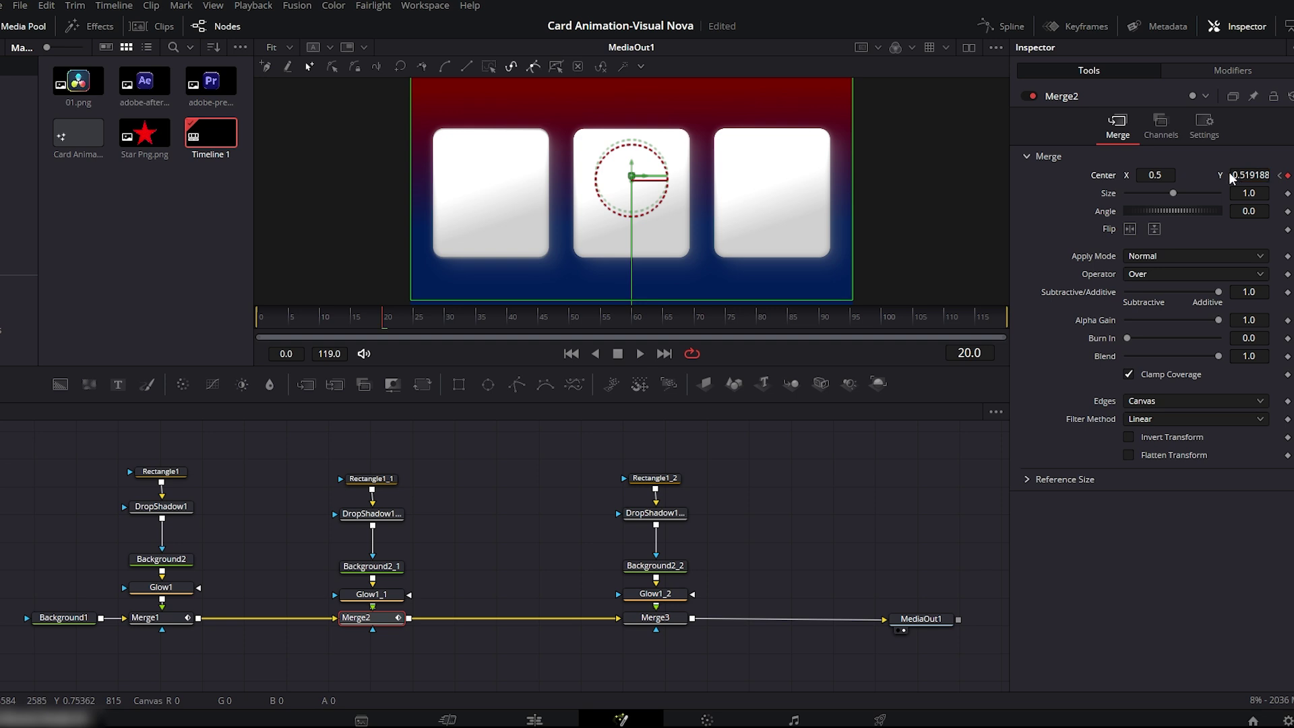
# - Enable motion blur on Merge2 with quality 3 and return to frame 0
pyautogui.click(1205, 124)
pyautogui.click(1129, 308)
pyautogui.click(252, 325)
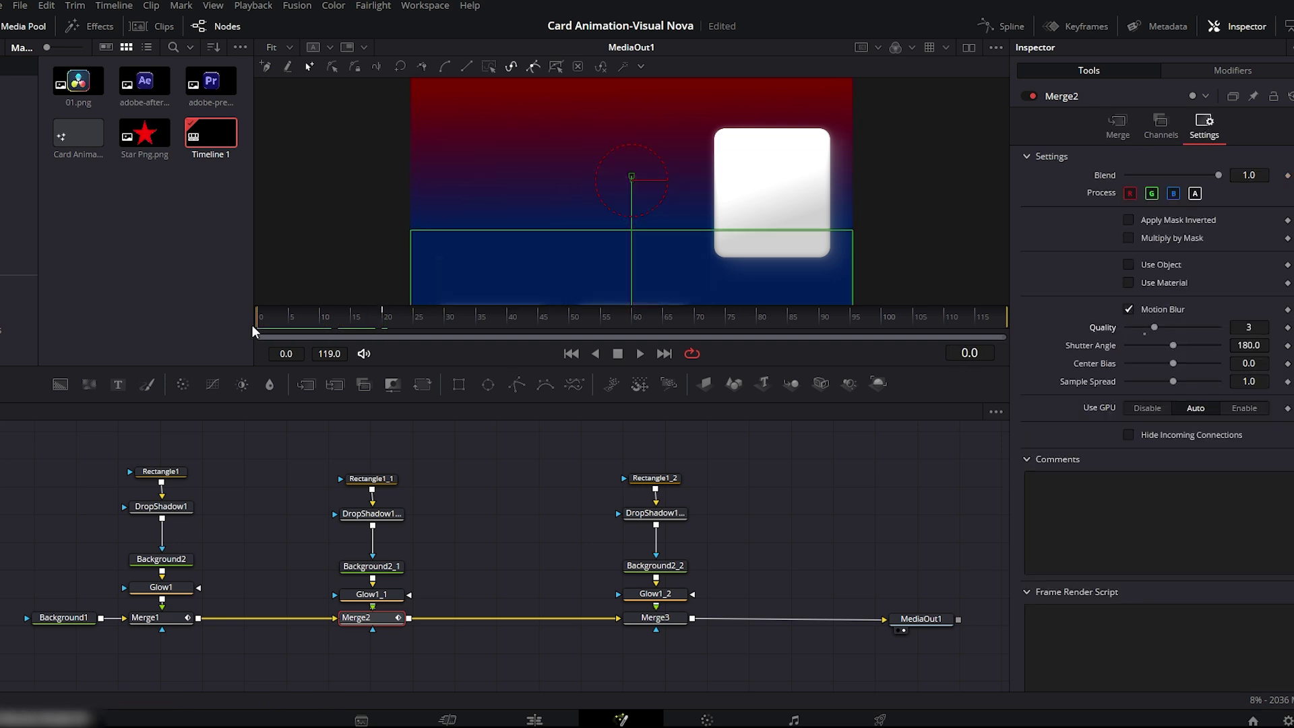
# - Keyframe Merge3's Center Y from about -0.19 at frame 0 up to the other cards' level at frame 20
pyautogui.click(655, 617)
pyautogui.moveTo(1261, 176); pyautogui.dragTo(782, 176)
pyautogui.click(1288, 176)
pyautogui.moveTo(274, 324); pyautogui.dragTo(385, 324)
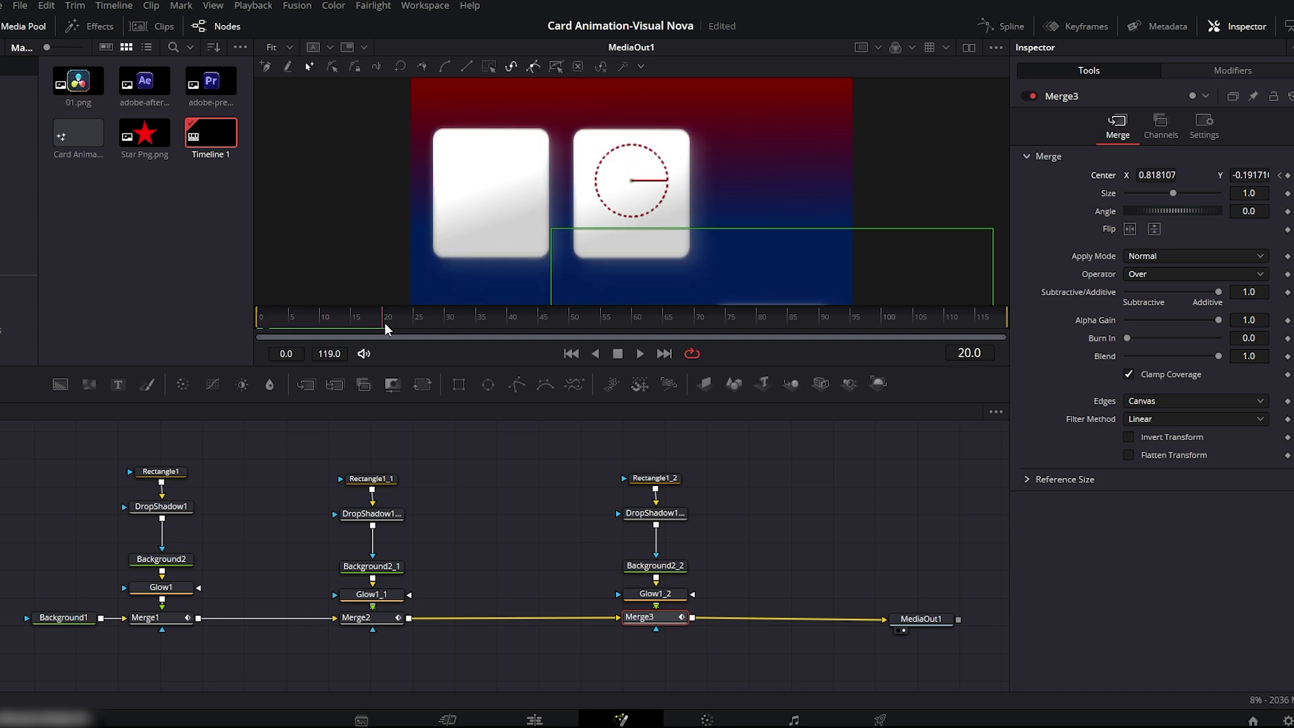
pyautogui.moveTo(1251, 179); pyautogui.dragTo(1293, 179)
# - Enable motion blur on Merge3 with quality 3
pyautogui.click(1205, 123)
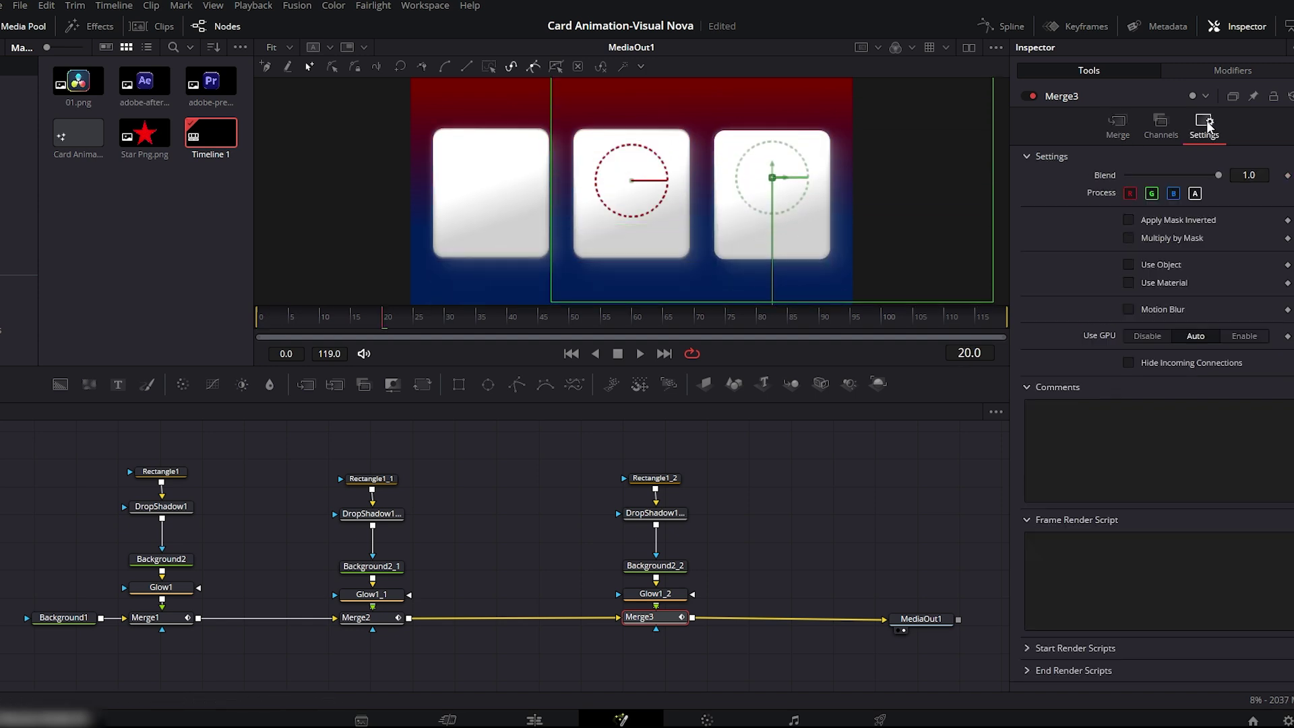
pyautogui.click(1128, 309)
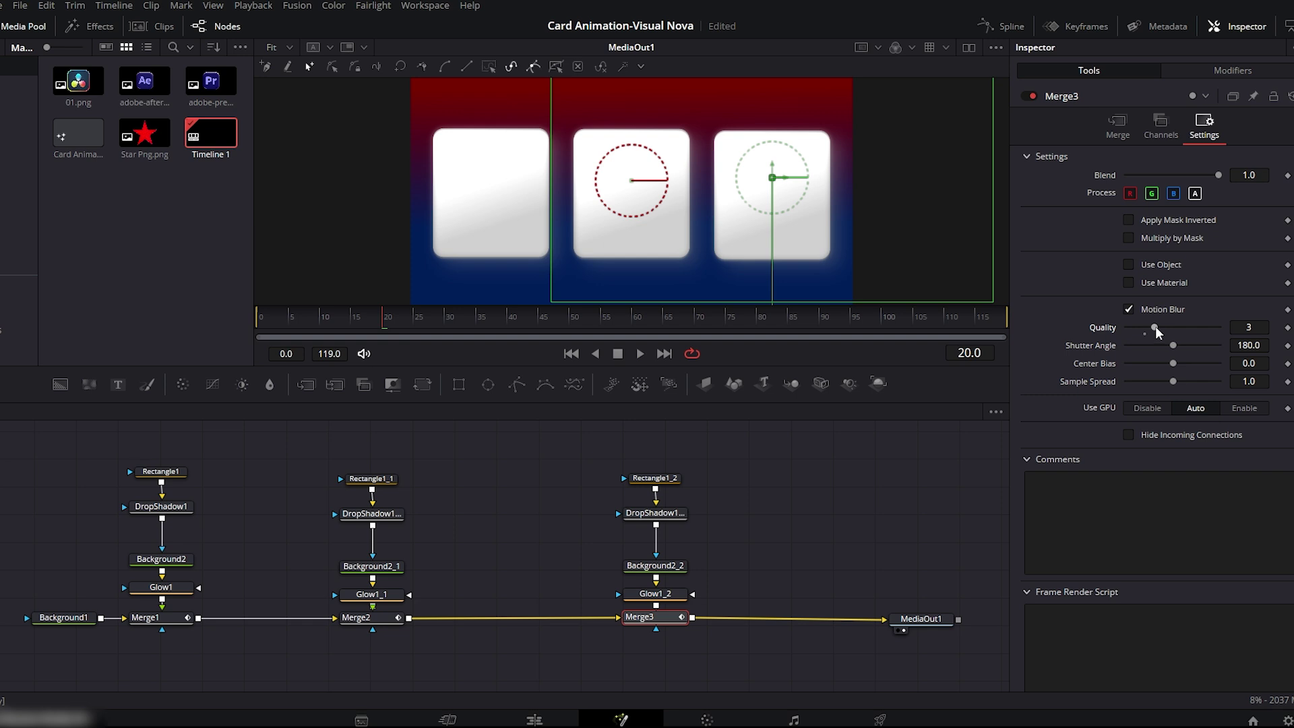
# - In the Spline editor, smooth Merge3's displacement keyframes and pull the first keyframe's handle steeply upward for a fast start
pyautogui.click(1007, 27)
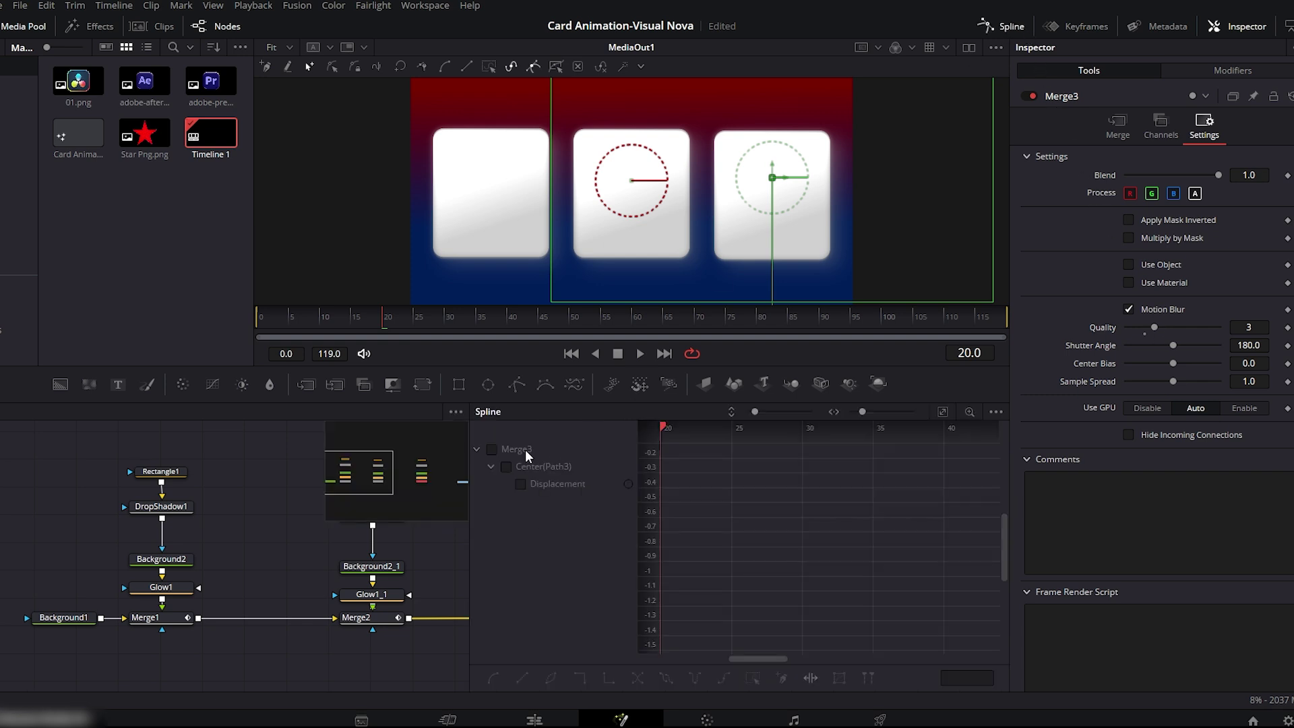
pyautogui.click(494, 450)
pyautogui.click(943, 412)
pyautogui.moveTo(984, 445); pyautogui.dragTo(677, 643)
pyautogui.press('s')
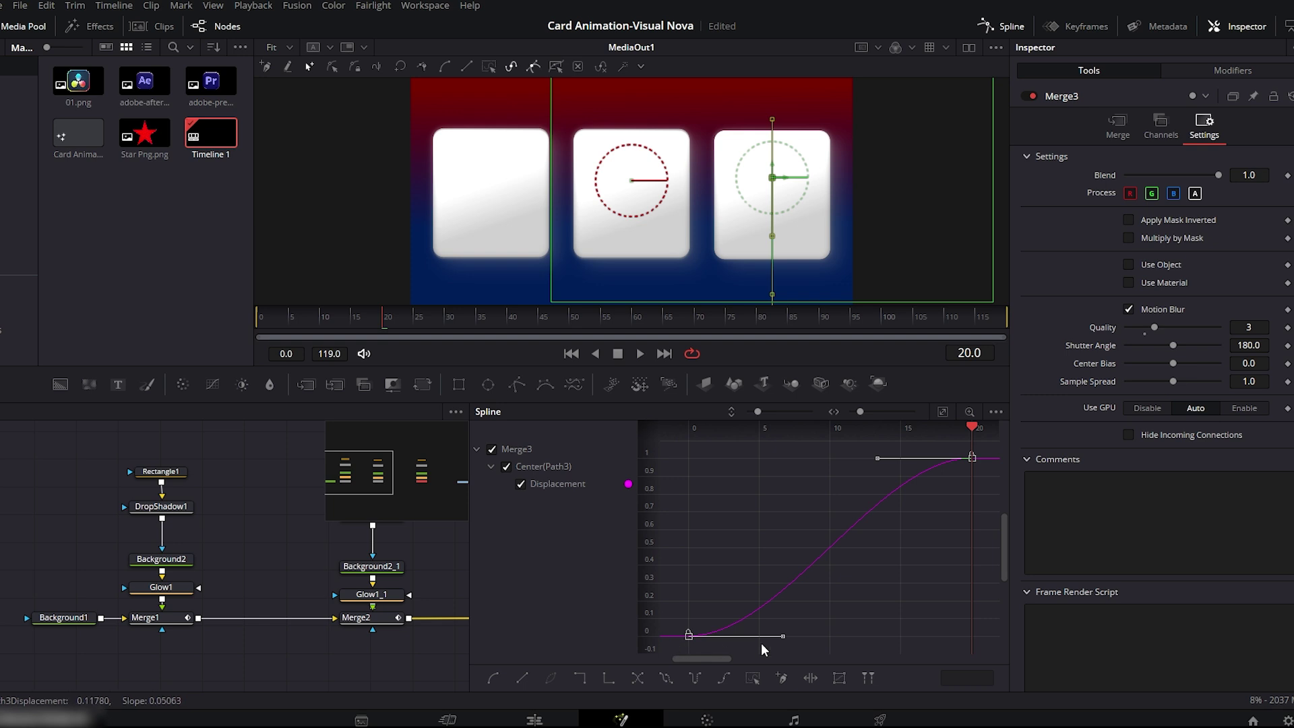
pyautogui.moveTo(782, 637); pyautogui.dragTo(728, 551)
# - Smooth Merge2's displacement keyframes, steepen the first handle and lengthen the last handle to make a fast-start, slow-end curve
pyautogui.click(379, 619)
pyautogui.click(492, 449)
pyautogui.click(943, 412)
pyautogui.moveTo(981, 443); pyautogui.dragTo(678, 643)
pyautogui.press('s')
pyautogui.moveTo(781, 637); pyautogui.dragTo(709, 554)
pyautogui.moveTo(877, 459); pyautogui.dragTo(760, 459)
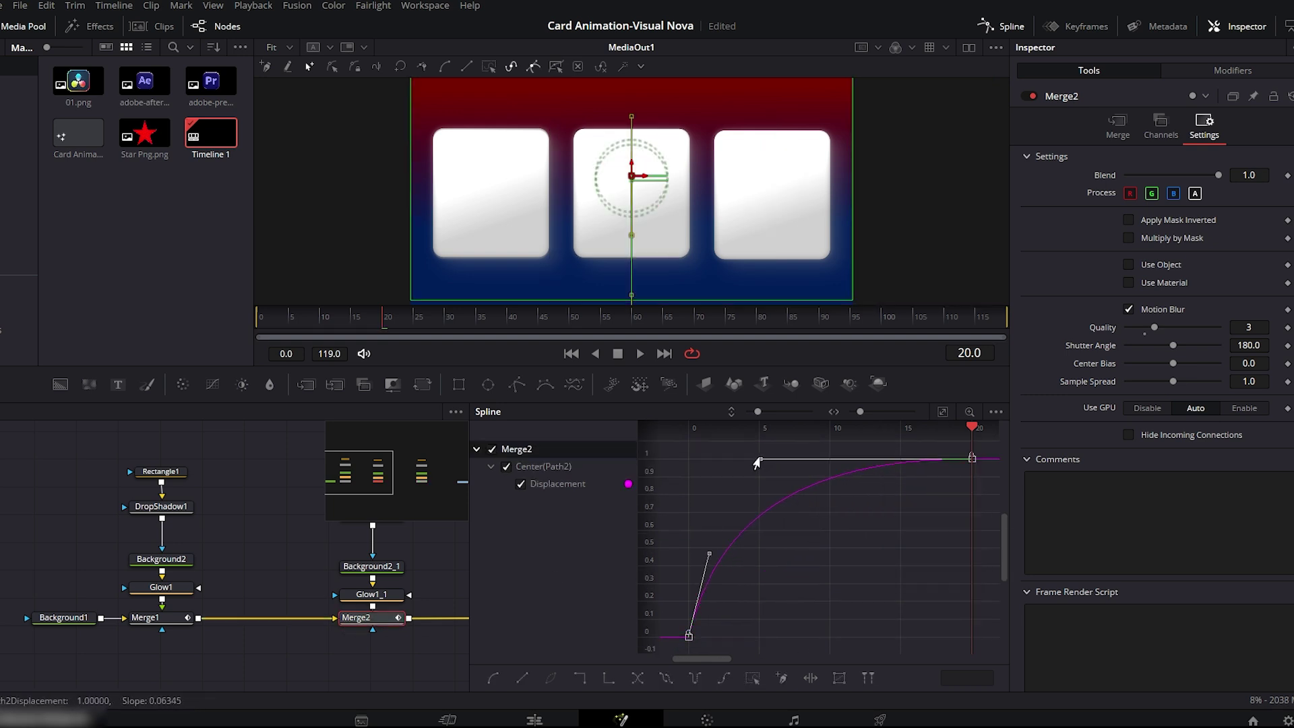
# - Give Merge1's displacement curve the same smooth fast-start, slow-end shape, and close the Spline editor
pyautogui.click(178, 620)
pyautogui.click(493, 450)
pyautogui.moveTo(981, 443); pyautogui.dragTo(675, 643)
pyautogui.press('s')
pyautogui.moveTo(782, 637); pyautogui.dragTo(704, 553)
pyautogui.moveTo(877, 459); pyautogui.dragTo(762, 465)
pyautogui.click(1003, 26)
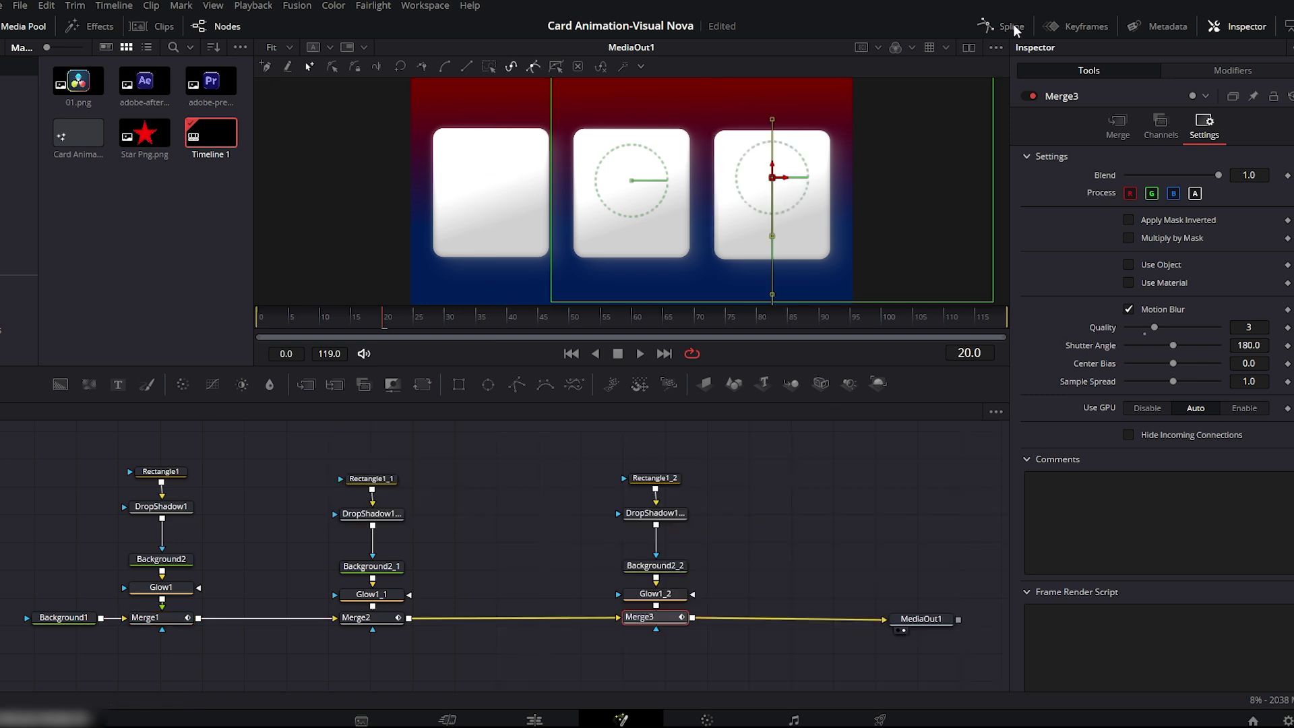
# - Play the composition from frame 0 to check the eased rise of the three cards
pyautogui.moveTo(359, 326); pyautogui.dragTo(169, 325)
pyautogui.click(445, 470)
pyautogui.press('space')
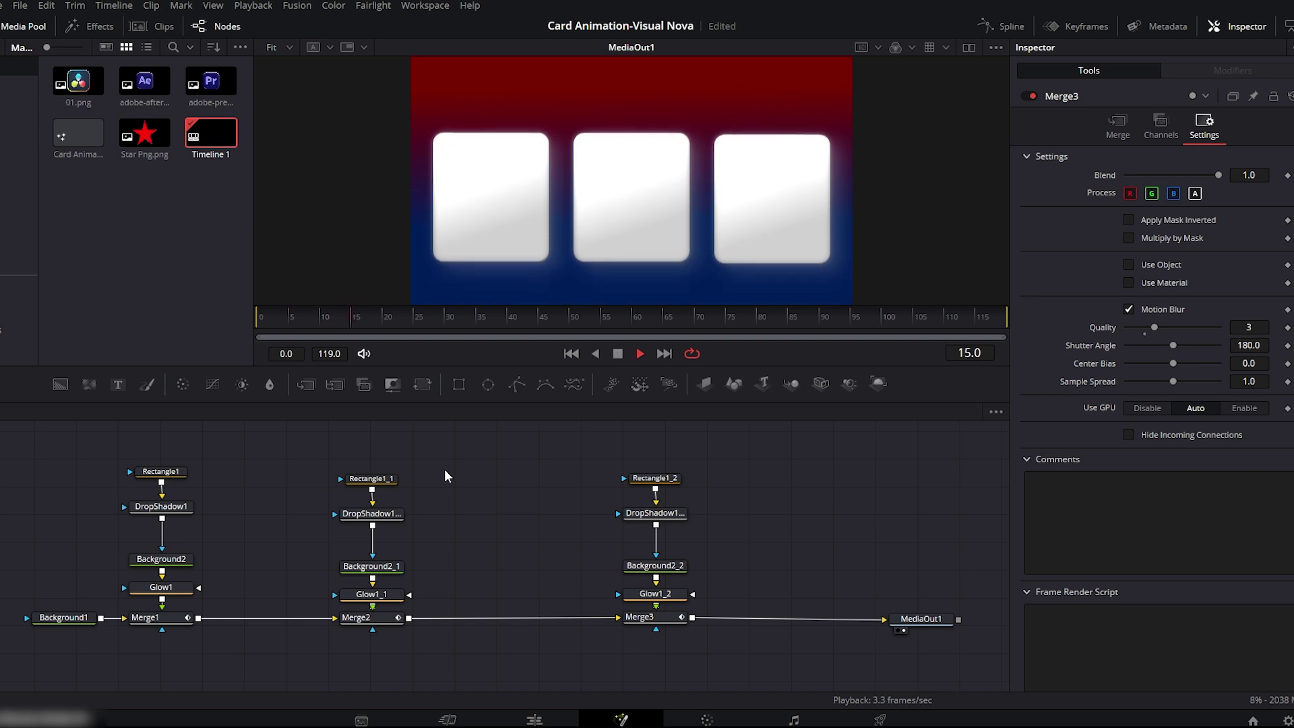
pyautogui.moveTo(347, 325); pyautogui.dragTo(168, 322)
pyautogui.press('space')
pyautogui.press('space')
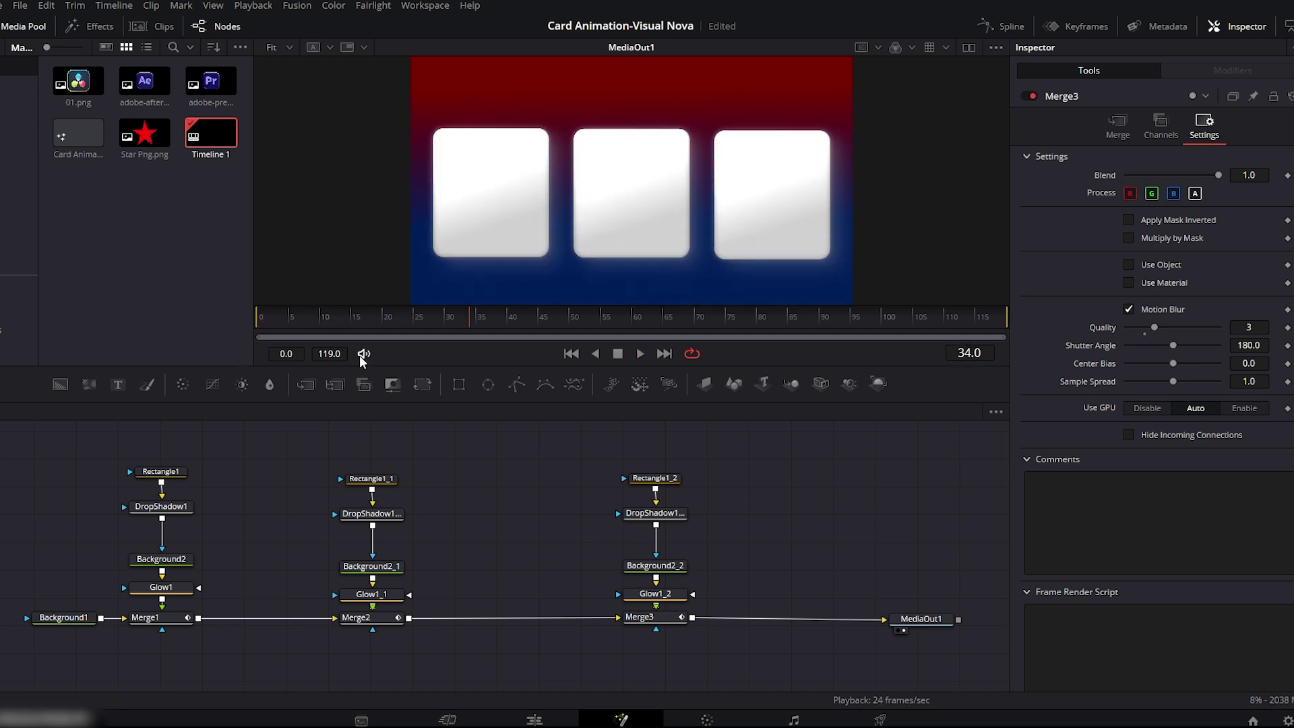
# - At frame 20, make room above Merge1 and merge 01.png over the first card after Glow1
pyautogui.moveTo(359, 321)
pyautogui.mouseDown()
pyautogui.moveTo(248, 318)
pyautogui.moveTo(384, 320)
pyautogui.mouseUp()
pyautogui.moveTo(140, 458); pyautogui.dragTo(162, 513)
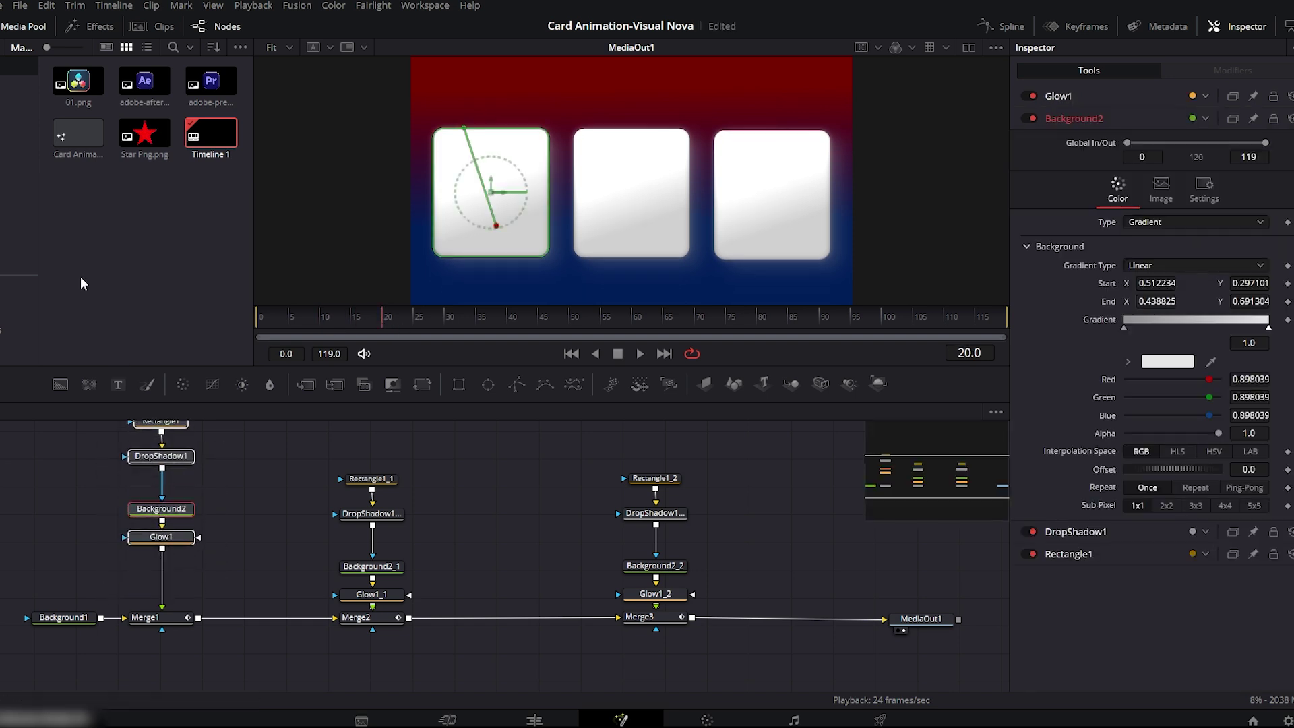
pyautogui.moveTo(79, 85); pyautogui.dragTo(194, 553)
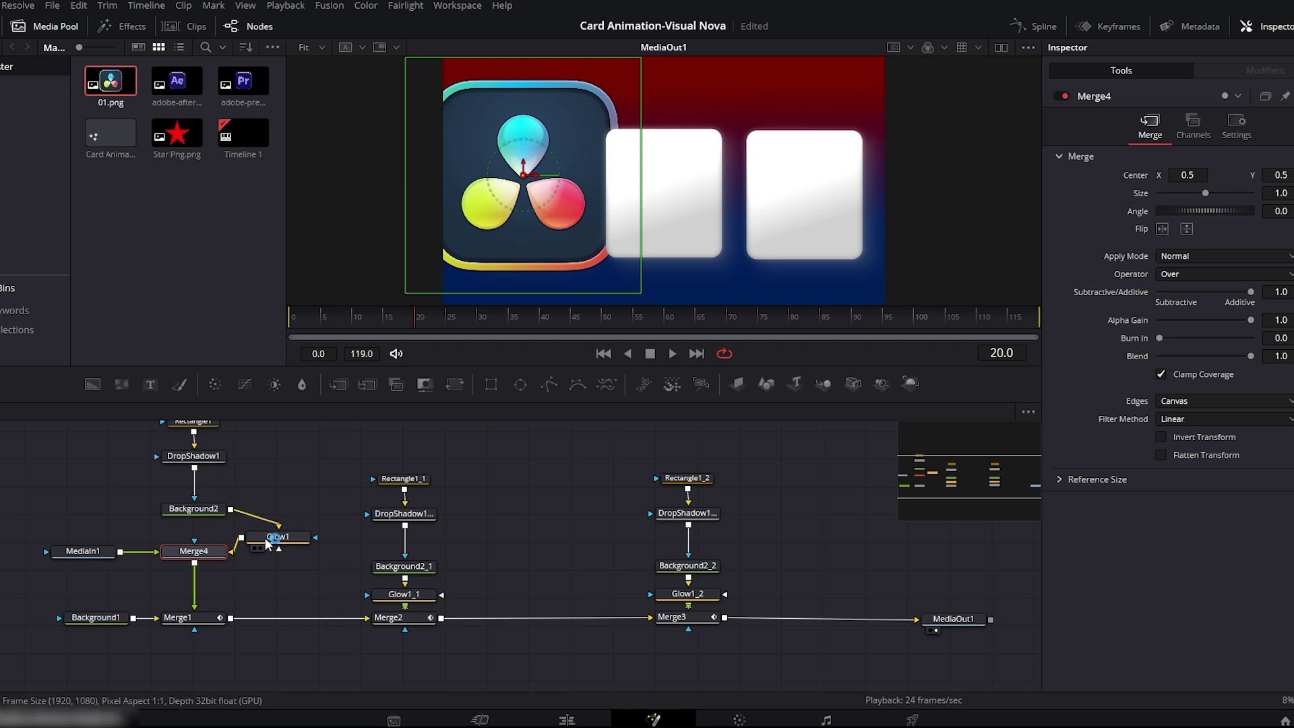
pyautogui.moveTo(272, 540); pyautogui.dragTo(208, 515)
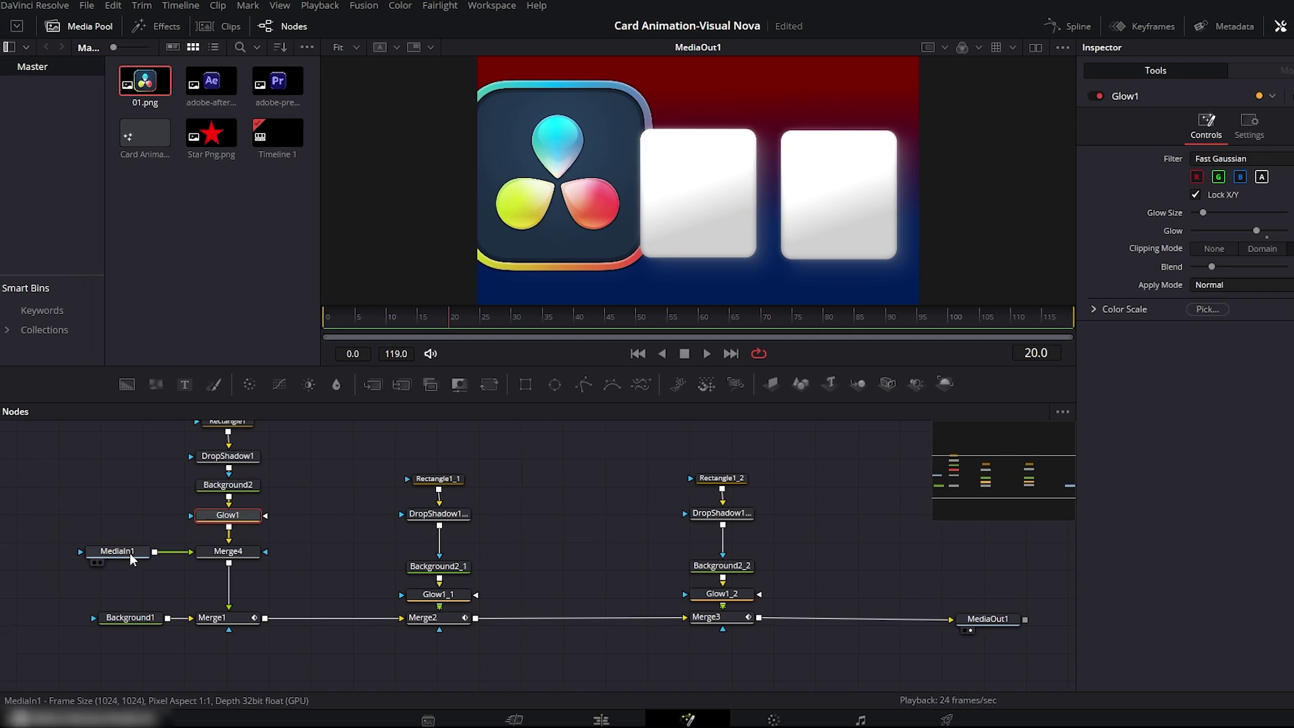
# - Insert a Transform after MediaIn1, scale the logo to 0.25 and raise it to Center Y 0.824 above the first card
pyautogui.moveTo(110, 552); pyautogui.dragTo(42, 552)
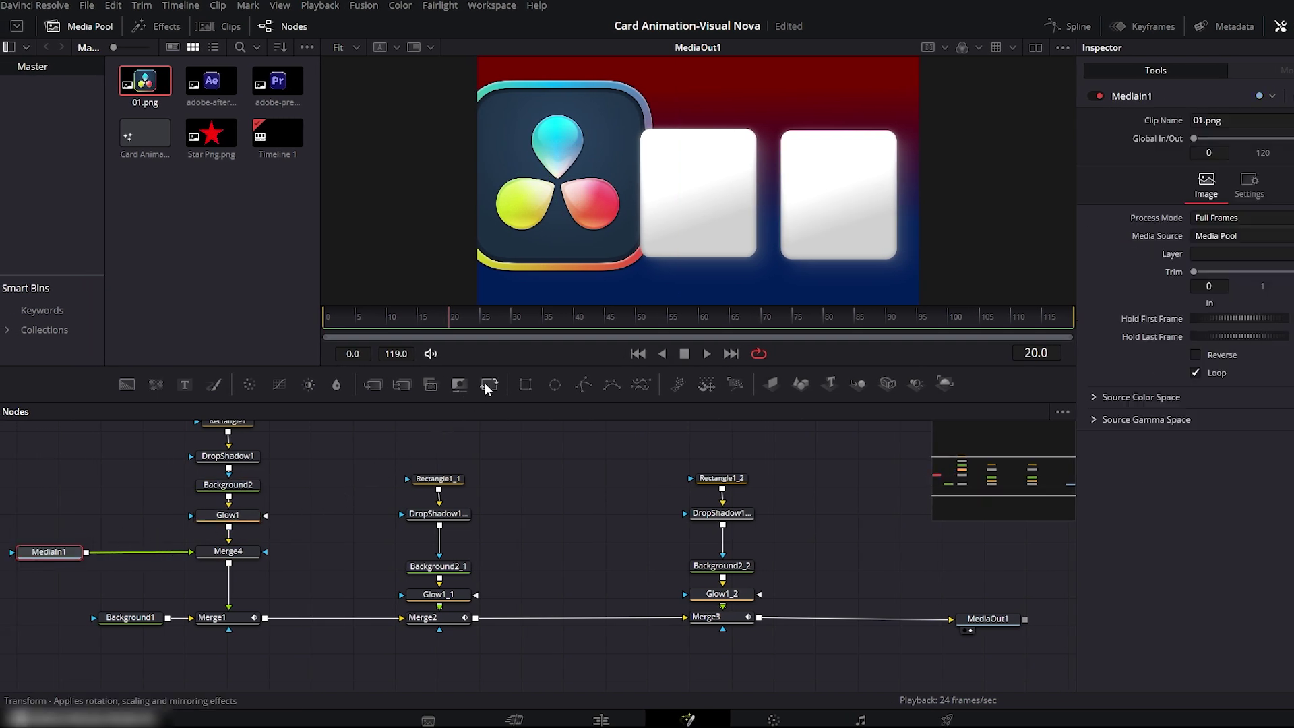
pyautogui.click(464, 389)
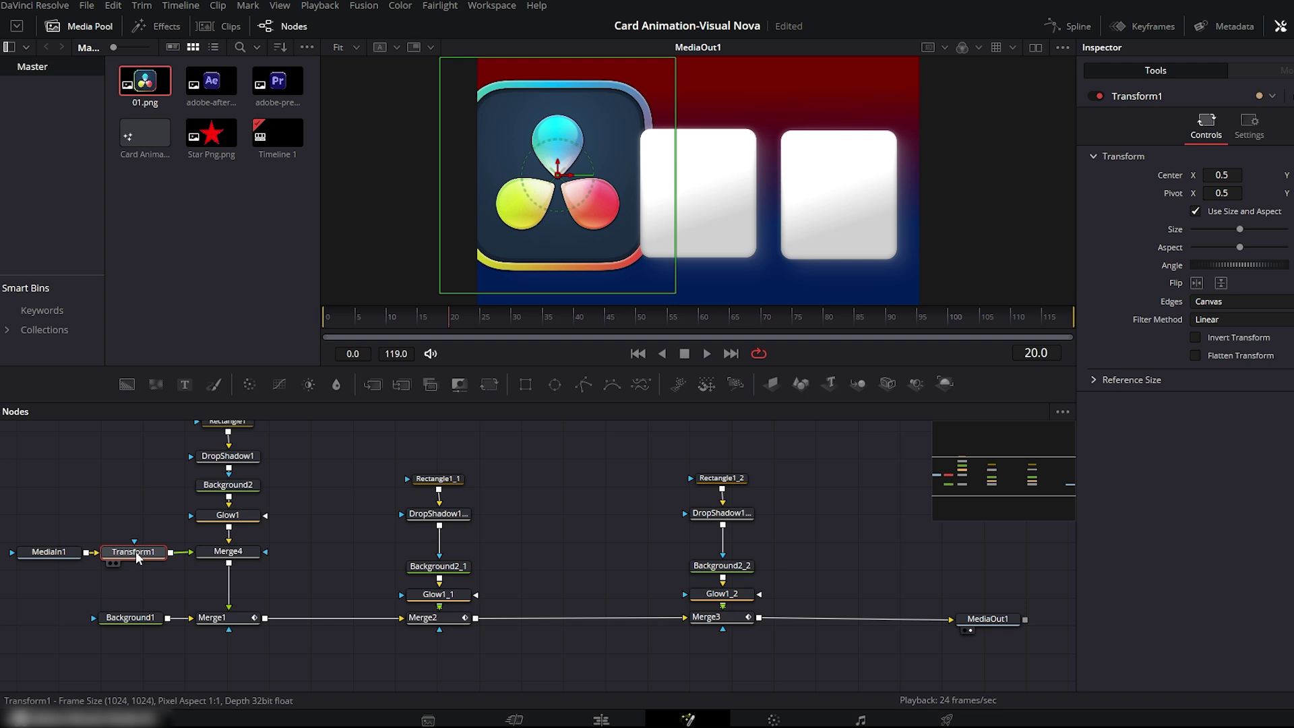
pyautogui.moveTo(1251, 233); pyautogui.dragTo(1190, 234)
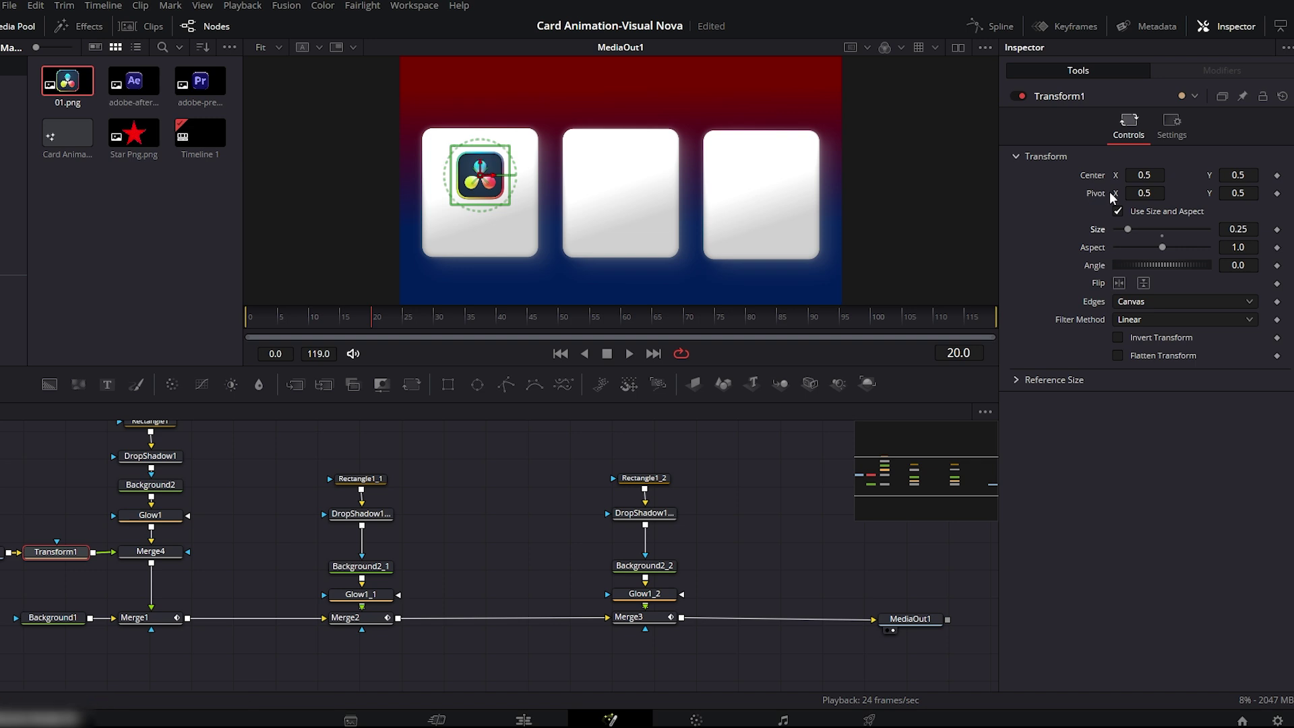
pyautogui.moveTo(1240, 175); pyautogui.dragTo(1273, 182)
# - Keyframe Transform1 at frame 20 with size 0 and angle -90
pyautogui.moveTo(1247, 232); pyautogui.dragTo(1226, 235)
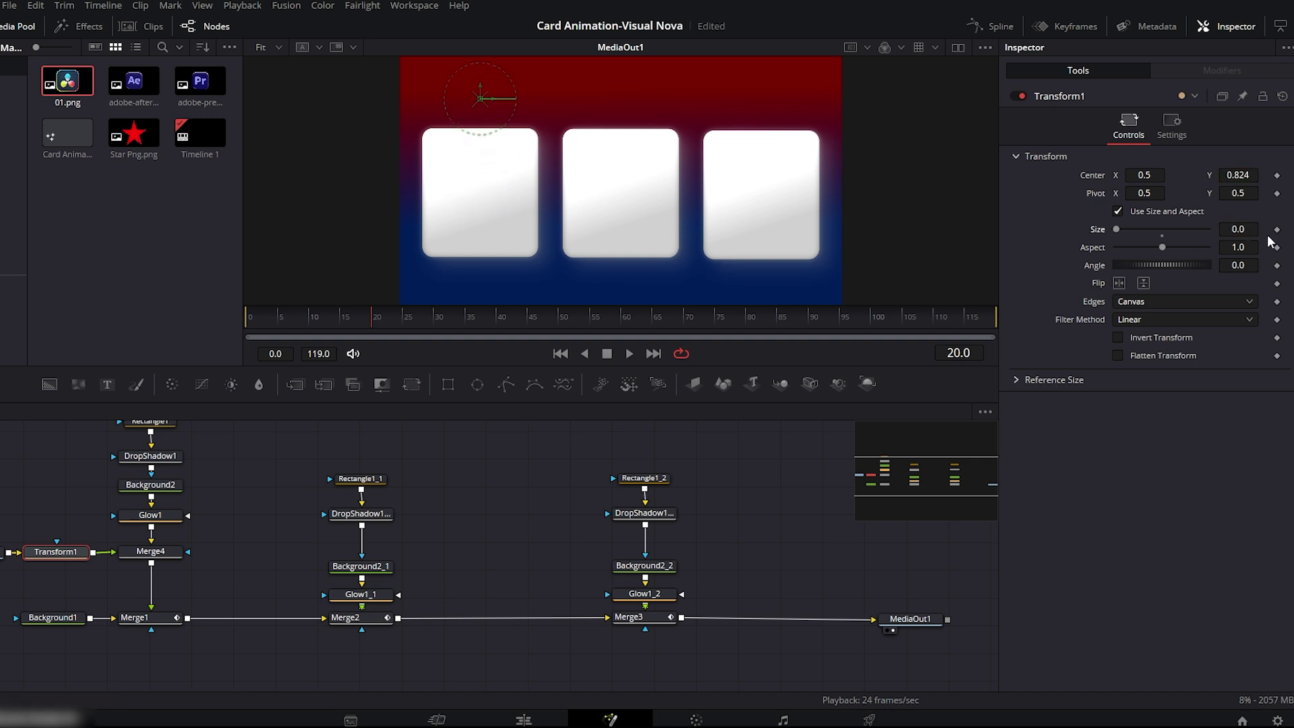
pyautogui.click(1245, 265)
pyautogui.write('-90')
pyautogui.press('Tab')
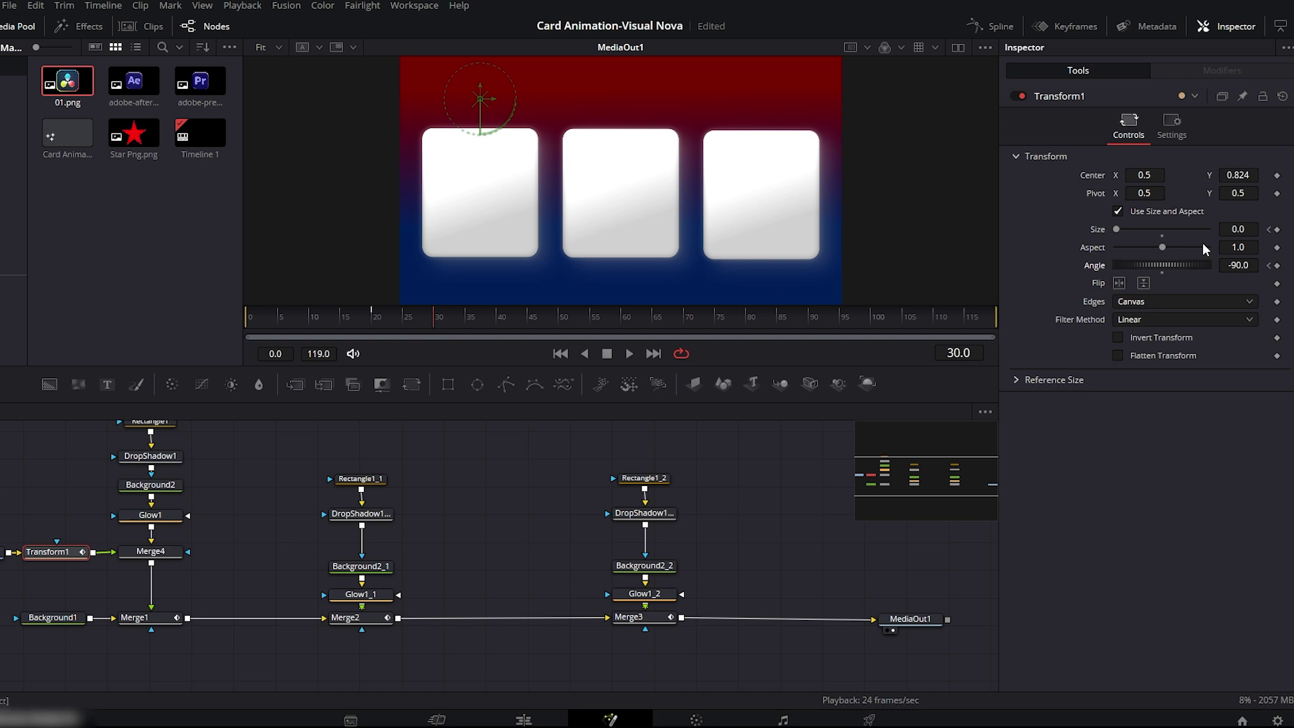
# - Keyframe Transform1 at frame 30 with size 0.25 and angle 0
pyautogui.click(1239, 232)
pyautogui.write('0.25')
pyautogui.press('Tab')
pyautogui.doubleClick(1239, 265)
pyautogui.press('Tab')
# - Ease Transform1's Size keyframes in the Spline editor with the Angle curve deselected, and close the editor
pyautogui.click(996, 26)
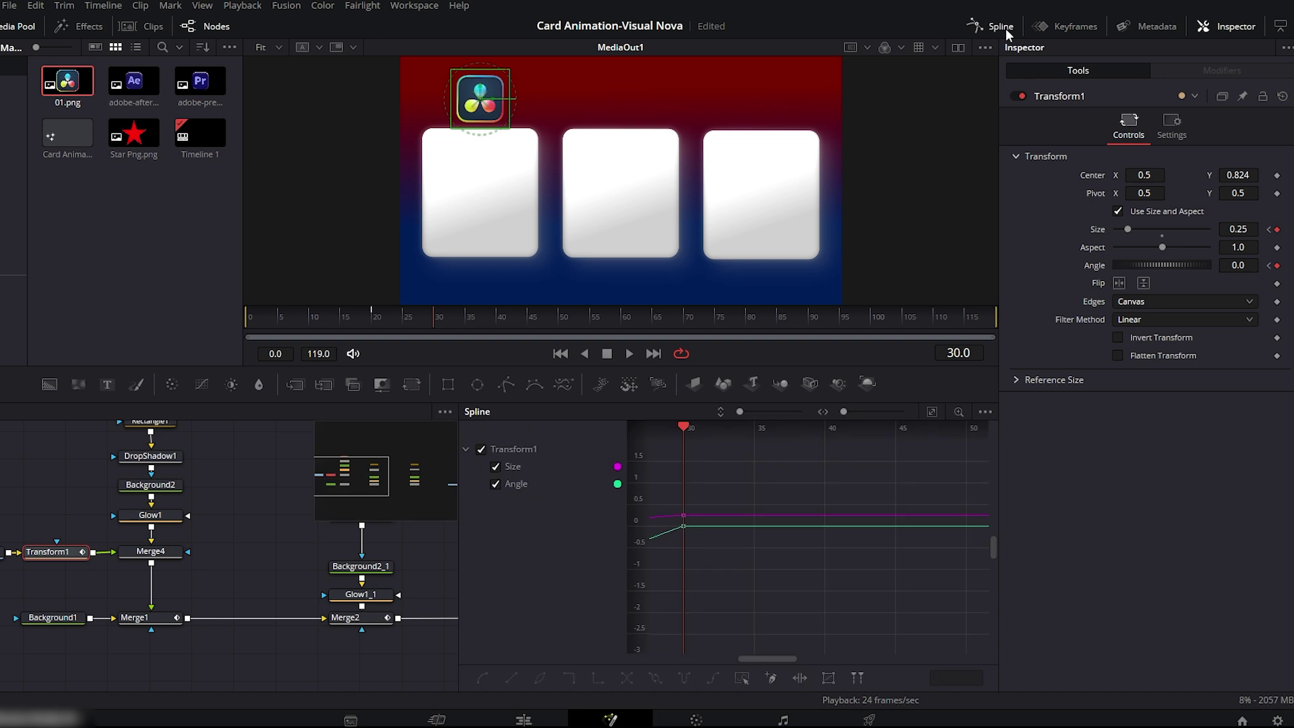
pyautogui.click(498, 484)
pyautogui.click(933, 412)
pyautogui.moveTo(972, 448); pyautogui.dragTo(667, 644)
pyautogui.press('f')
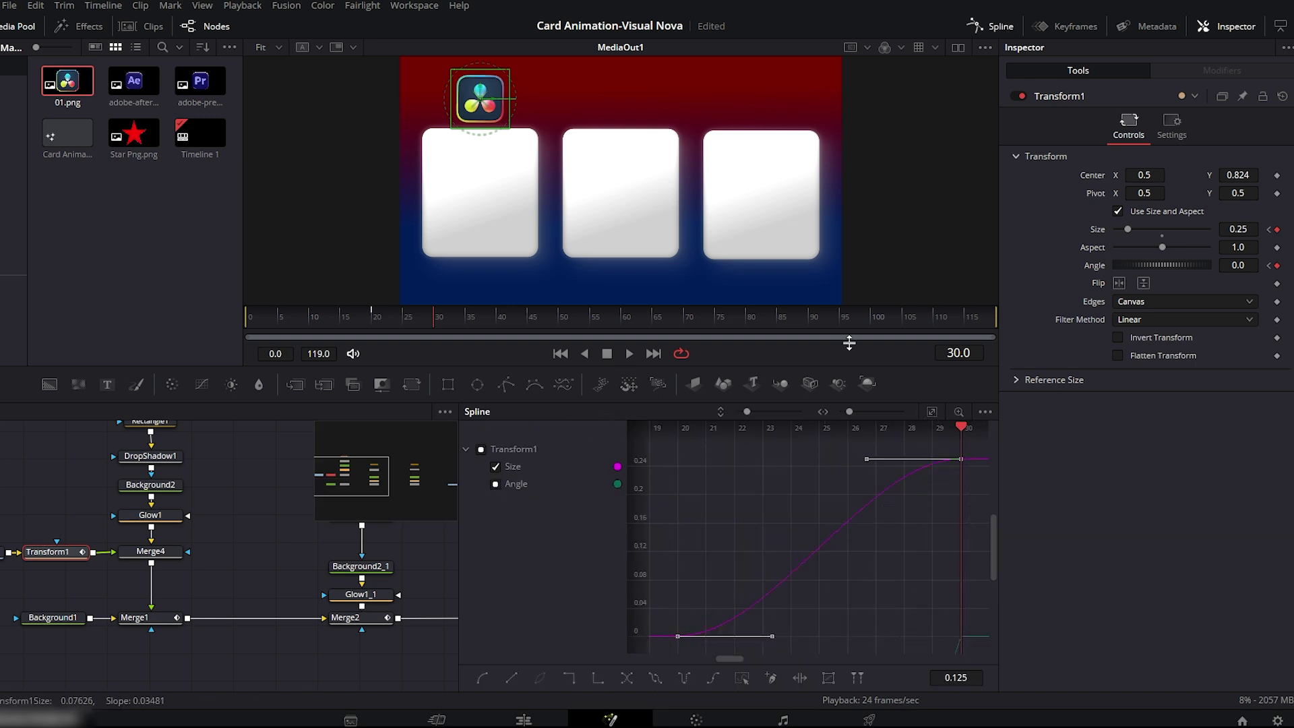
pyautogui.click(996, 27)
# - Merge the After Effects logo over the second card between Glow1_1 and Merge2, arranging that card's nodes around it
pyautogui.moveTo(134, 84); pyautogui.dragTo(252, 576)
pyautogui.moveTo(442, 549); pyautogui.dragTo(359, 547)
pyautogui.moveTo(428, 462); pyautogui.dragTo(344, 599)
pyautogui.moveTo(350, 594); pyautogui.dragTo(351, 529)
pyautogui.moveTo(288, 567); pyautogui.dragTo(362, 543)
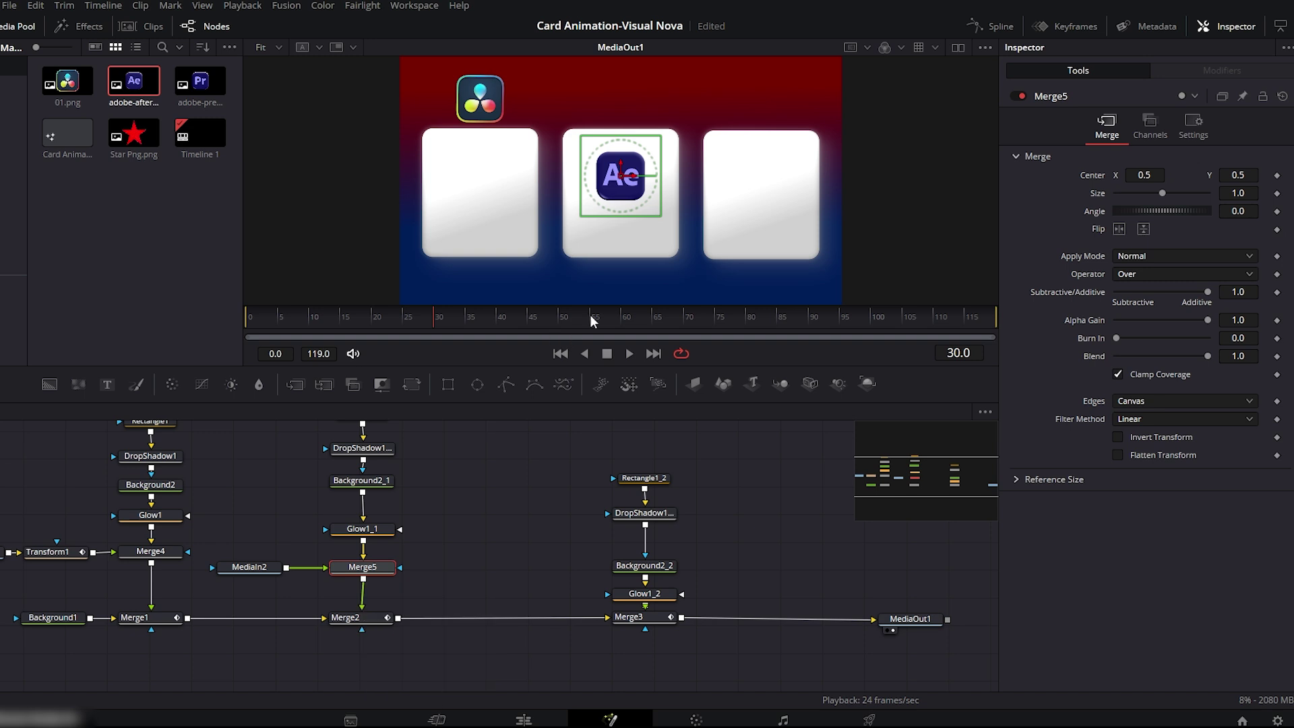
# - Match the After Effects logo to the first logo with Merge5 size 0.986 and center X 0.504, Y 0.802 above the second card
pyautogui.moveTo(1247, 175)
pyautogui.mouseDown()
pyautogui.moveTo(1288, 175)
pyautogui.moveTo(1246, 174)
pyautogui.mouseUp()
pyautogui.moveTo(1155, 177); pyautogui.dragTo(1120, 177)
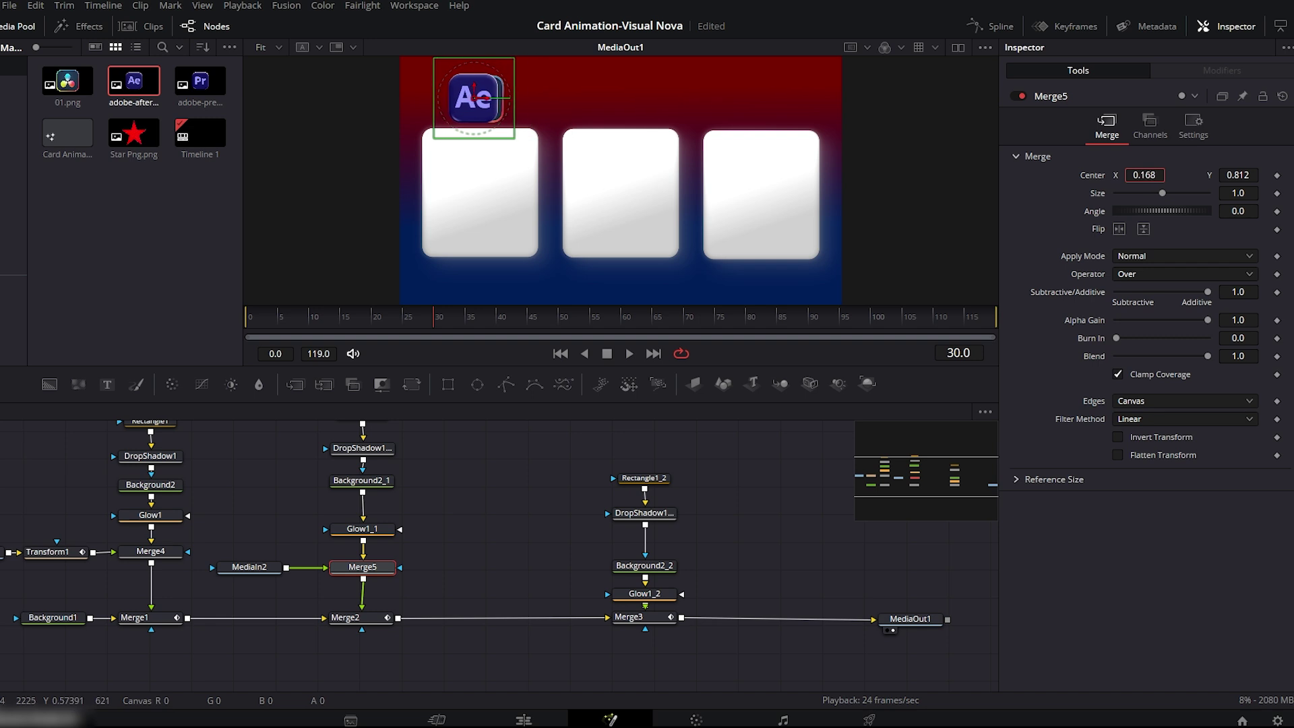
pyautogui.moveTo(1248, 177); pyautogui.dragTo(1255, 284)
pyautogui.moveTo(1243, 196); pyautogui.dragTo(1233, 174)
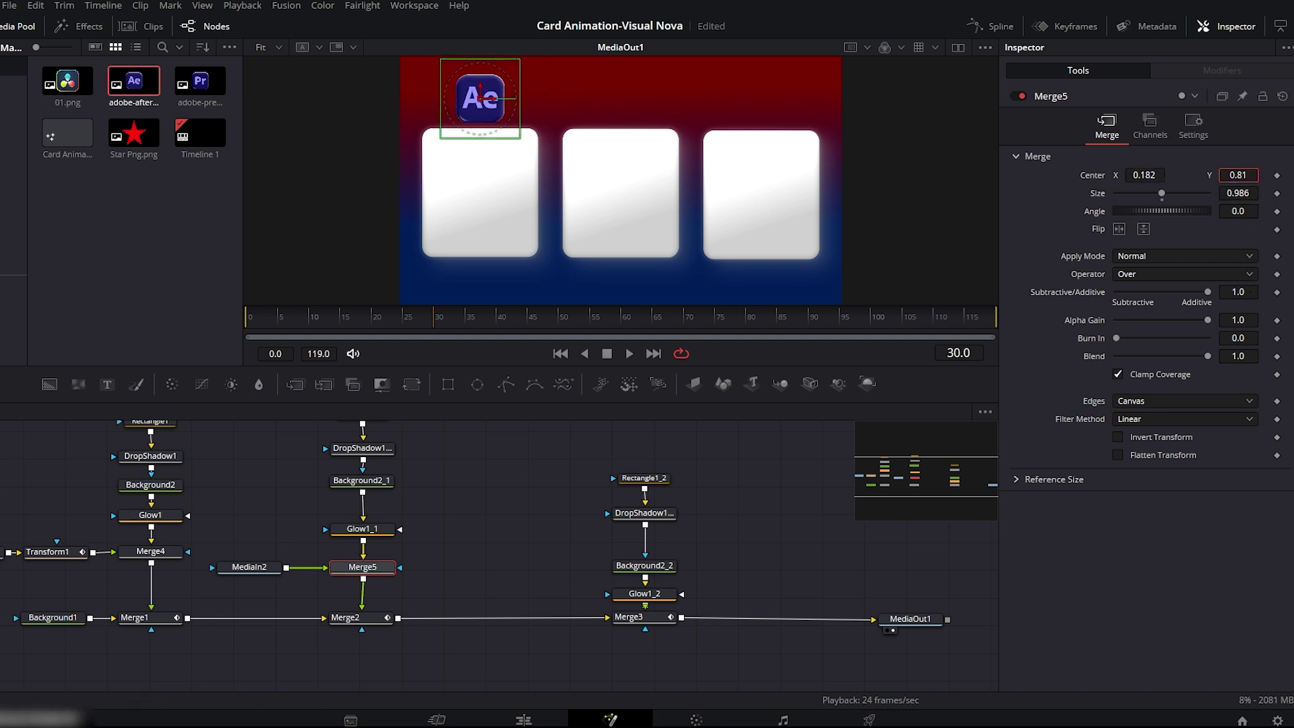
pyautogui.moveTo(1148, 177); pyautogui.dragTo(1233, 175)
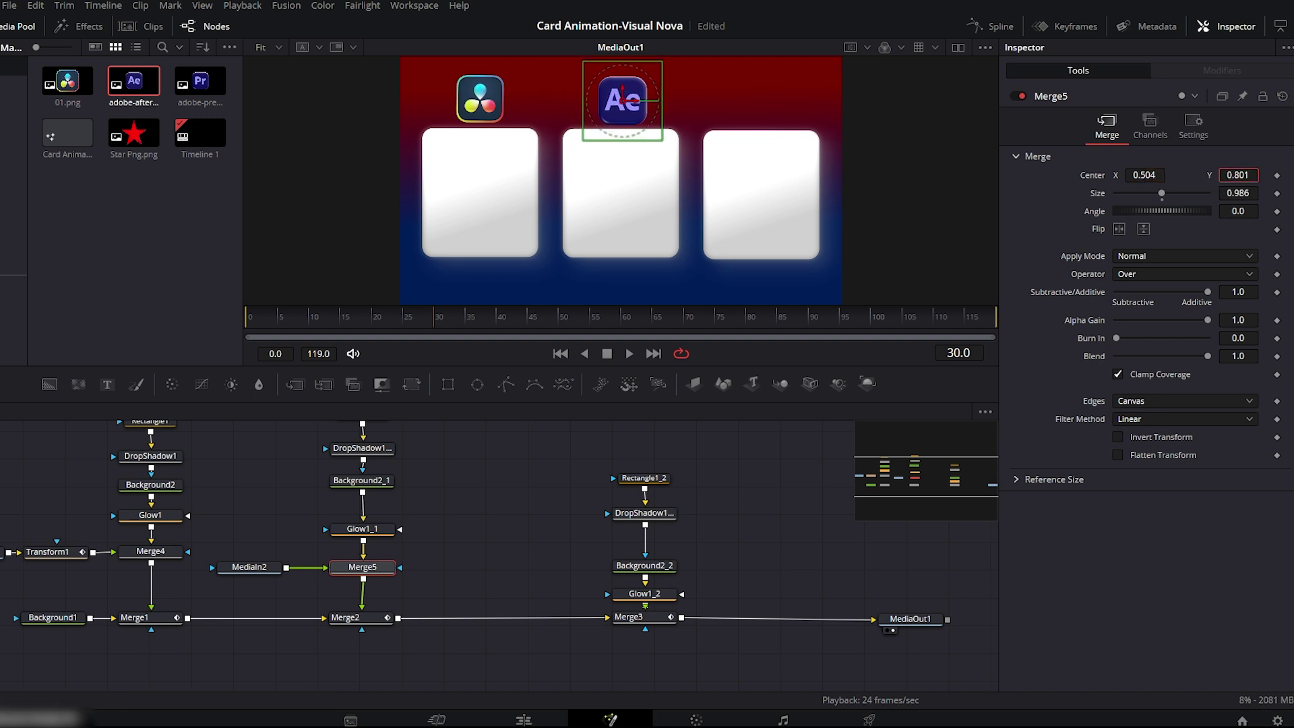
pyautogui.click(249, 567)
pyautogui.scroll(-2, 461, 548)
pyautogui.moveTo(393, 444); pyautogui.dragTo(427, 570)
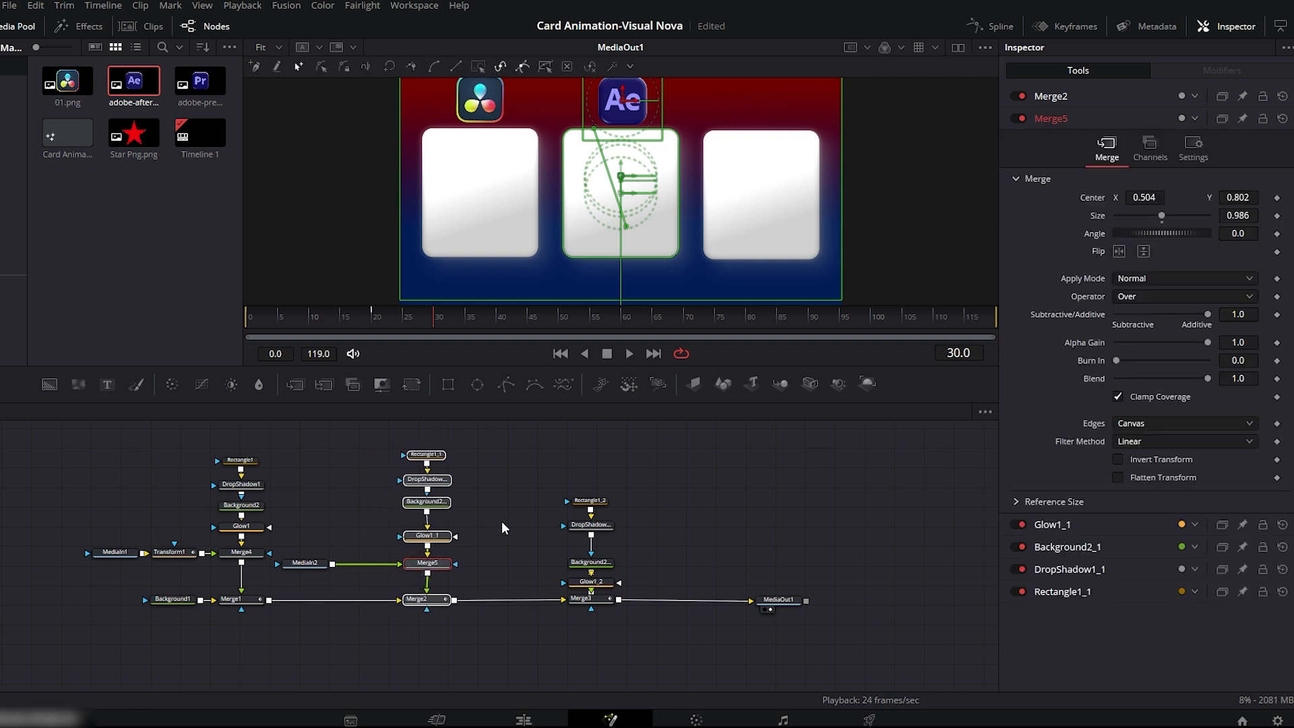
pyautogui.scroll(-2, 507, 503)
pyautogui.scroll(2, 508, 502)
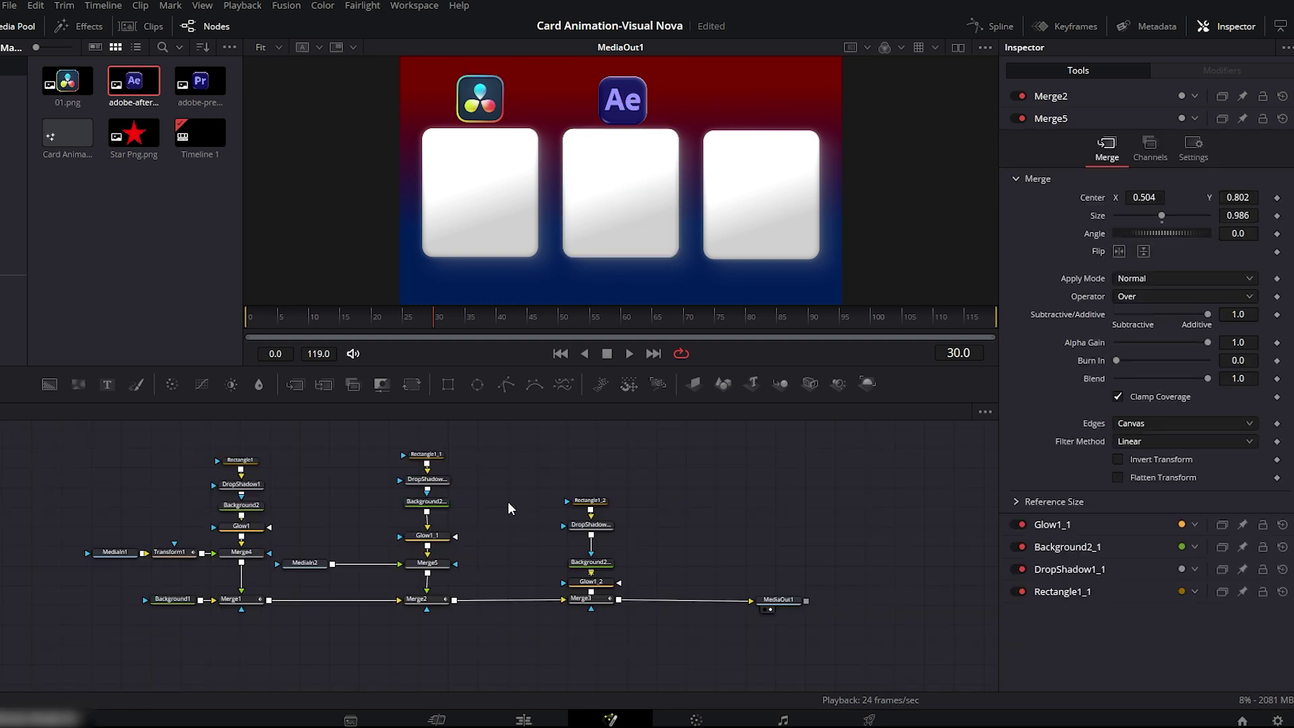
pyautogui.click(508, 501)
# - Insert a Transform after MediaIn2 and keyframe it at frame 20 with size 0 and angle -90
pyautogui.click(322, 568)
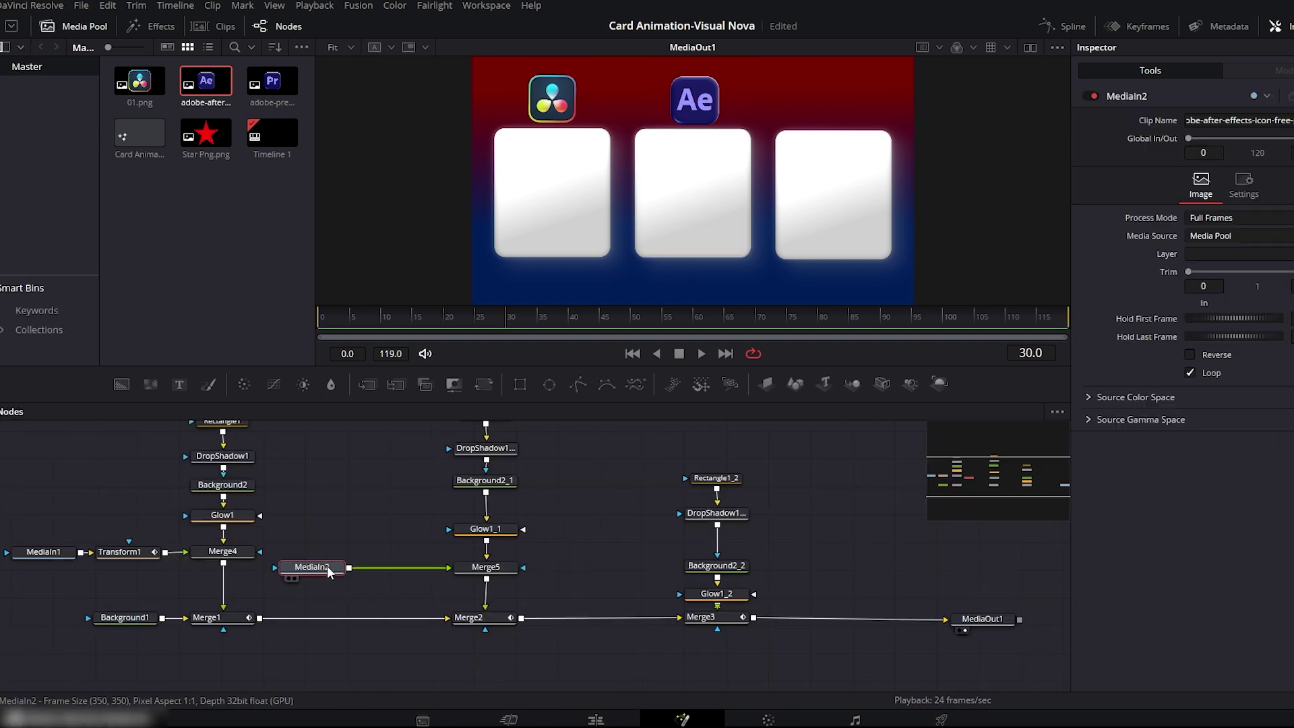
pyautogui.click(484, 384)
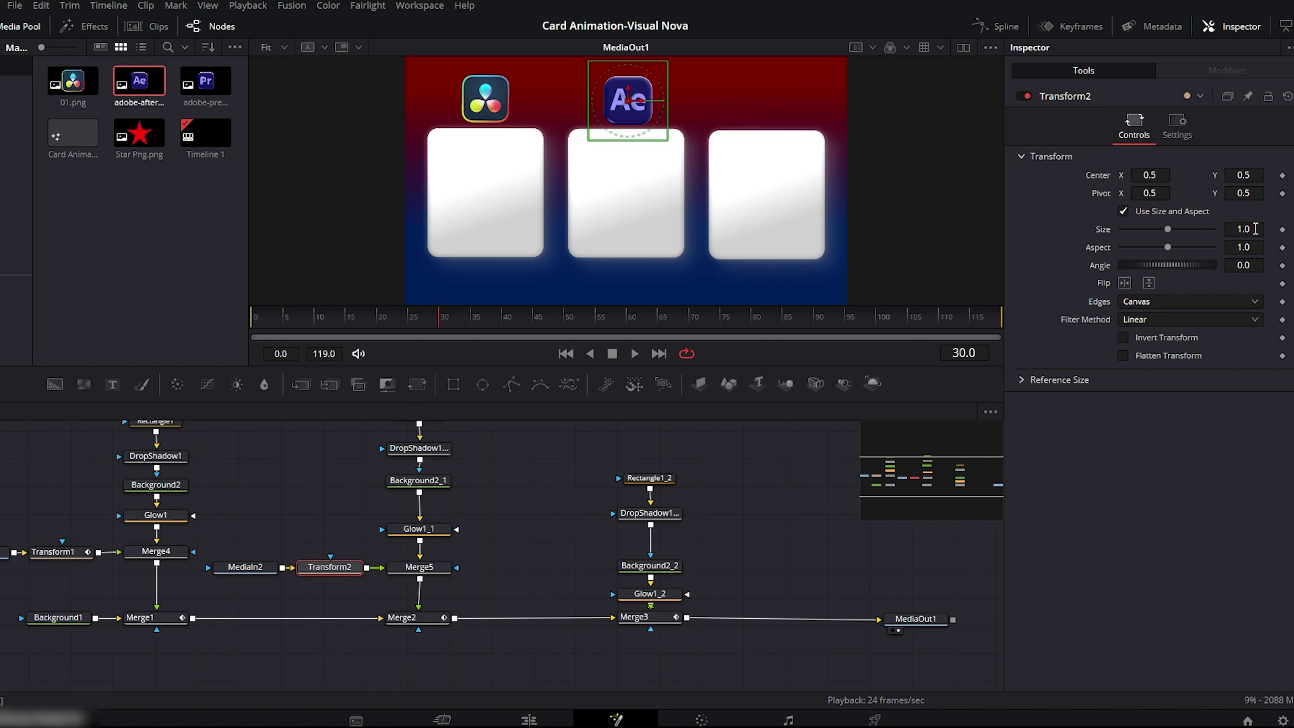
pyautogui.write('0')
pyautogui.press('Return')
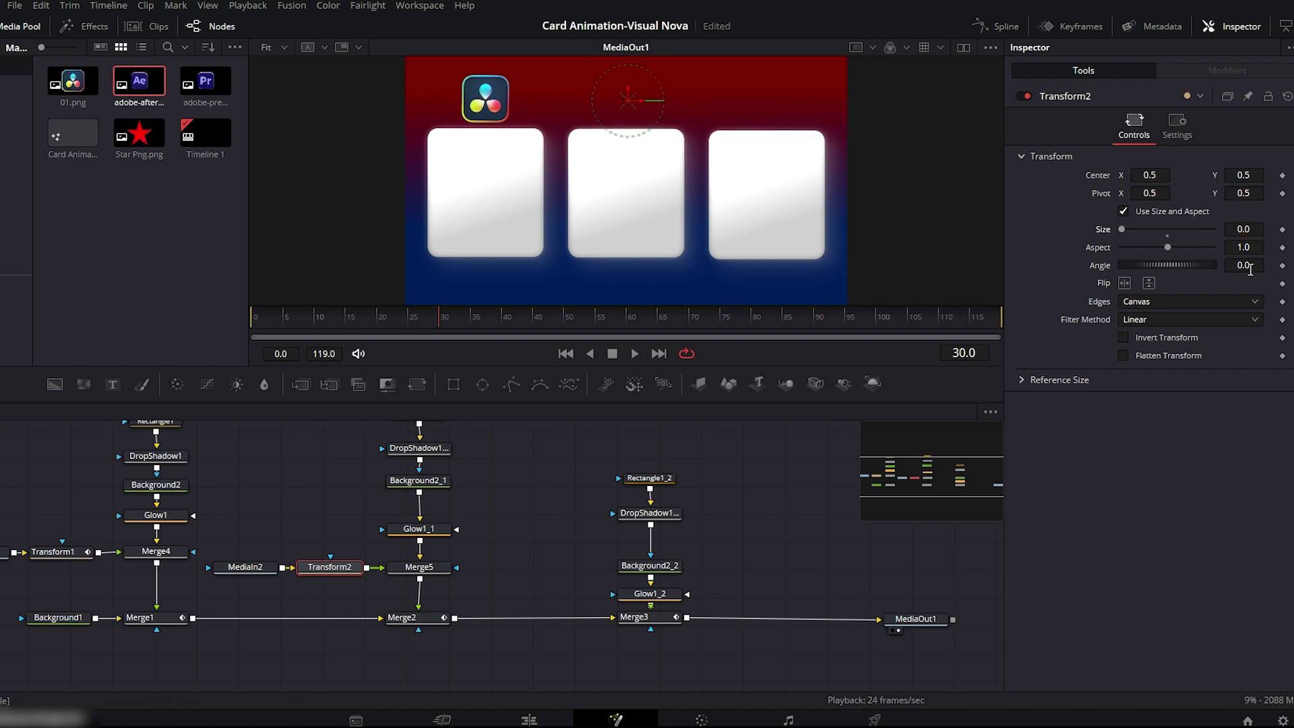
pyautogui.press('Tab')
pyautogui.moveTo(446, 318); pyautogui.dragTo(393, 322)
pyautogui.click(1281, 229)
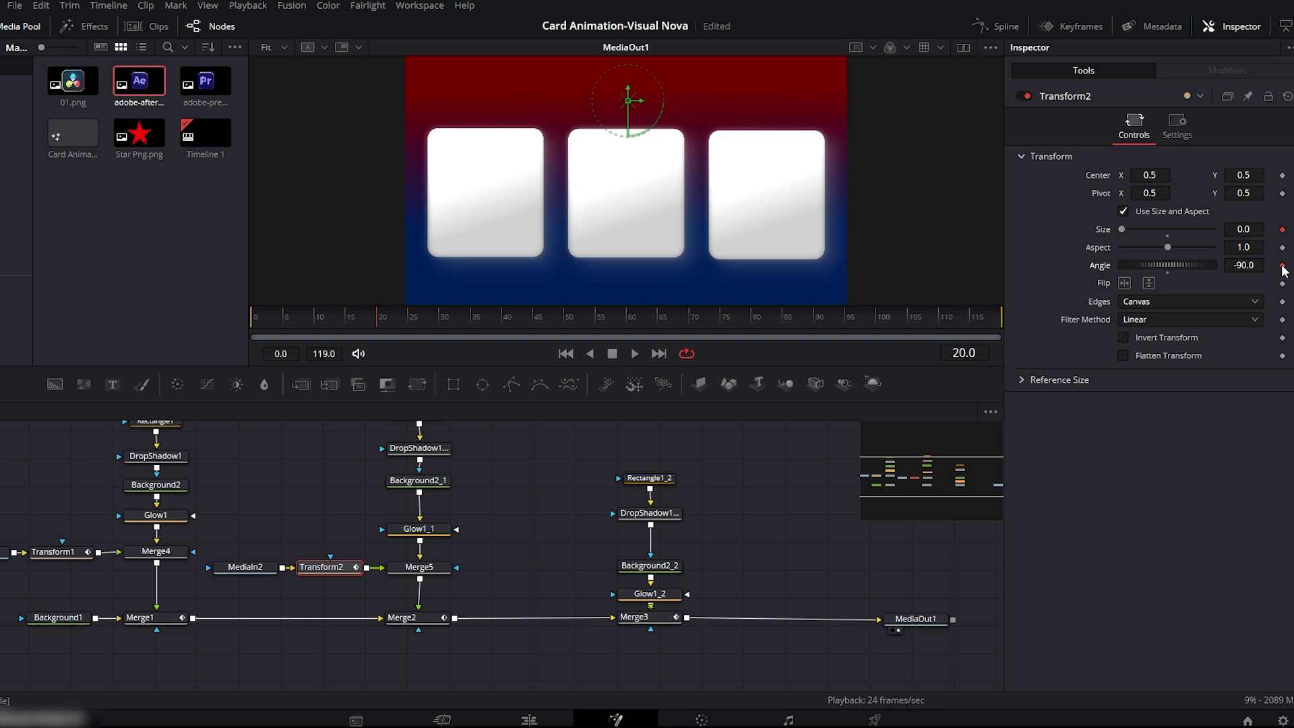
# - Keyframe Transform2 at frame 30 with size 1 and angle 0
pyautogui.moveTo(398, 324); pyautogui.dragTo(439, 322)
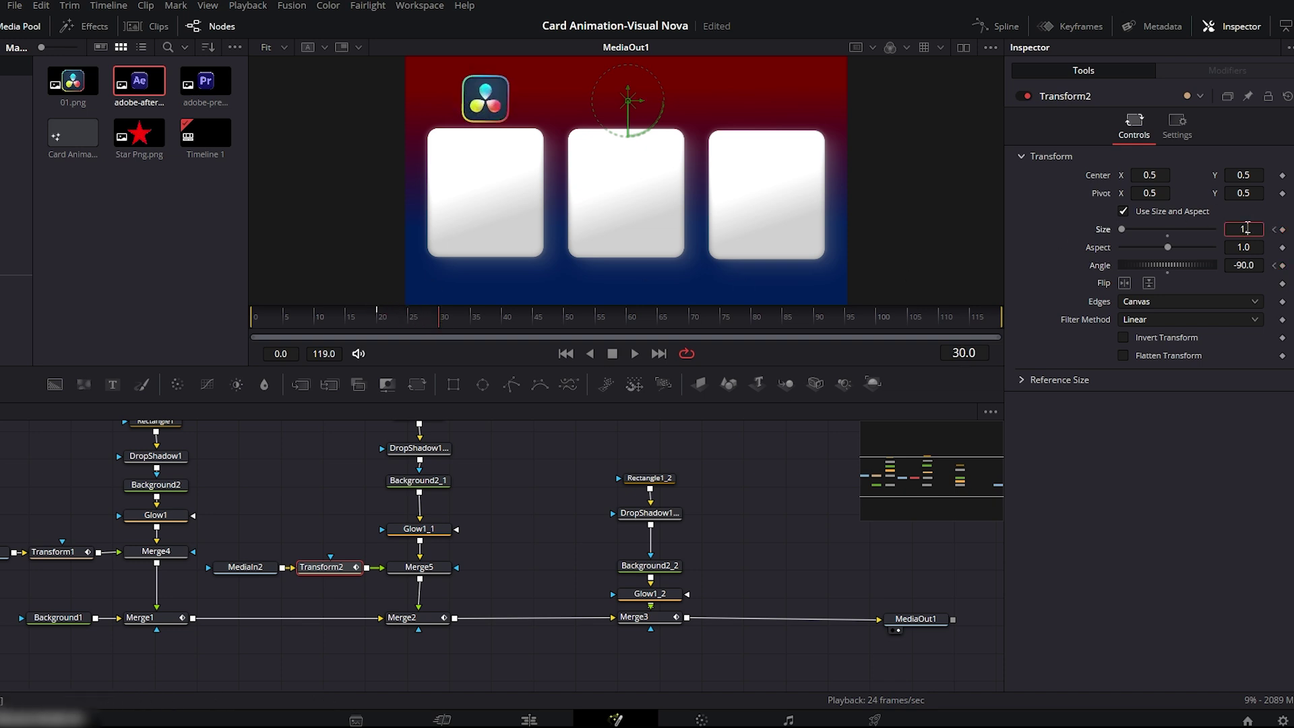
pyautogui.press('Tab')
pyautogui.doubleClick(1244, 267)
pyautogui.write('0')
pyautogui.press('Tab')
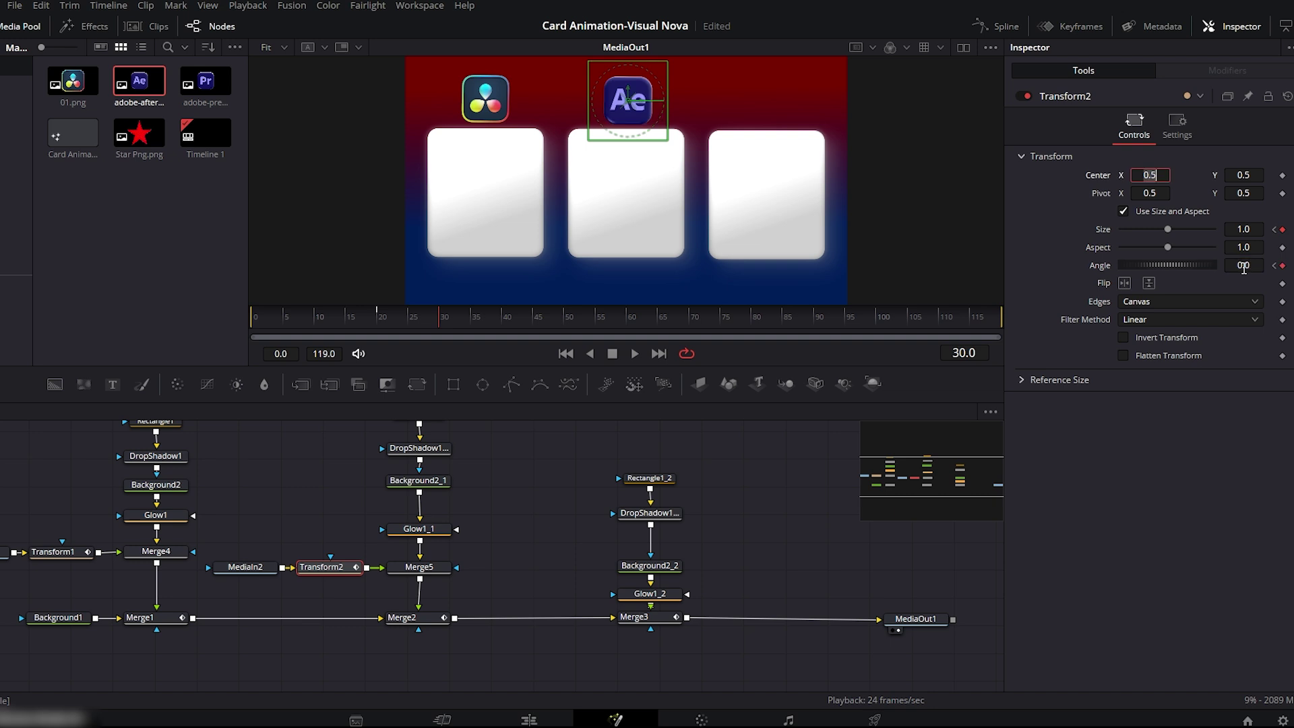
# - Ease Transform2's Size keyframes in the Spline editor with the Angle curve deselected, and close the editor
pyautogui.click(998, 26)
pyautogui.click(501, 484)
pyautogui.click(937, 412)
pyautogui.moveTo(976, 450); pyautogui.dragTo(670, 641)
pyautogui.hotkey('shift', 's')
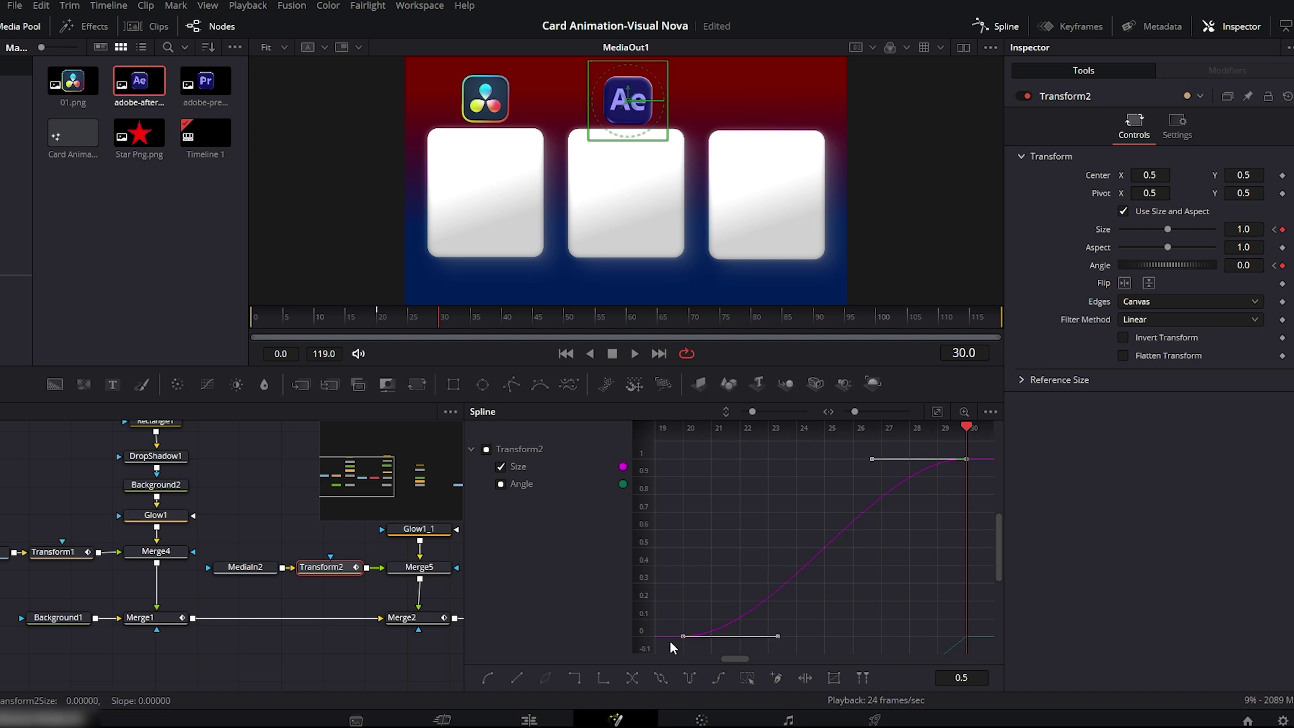
pyautogui.click(1001, 27)
# - Move the third card's nodes up and merge the Premiere Pro logo over the card between Glow1_2 and Merge3
pyautogui.moveTo(768, 460); pyautogui.dragTo(612, 603)
pyautogui.moveTo(651, 564); pyautogui.dragTo(651, 511)
pyautogui.moveTo(206, 81); pyautogui.dragTo(652, 552)
pyautogui.moveTo(642, 542)
pyautogui.mouseDown()
pyautogui.moveTo(727, 541)
pyautogui.moveTo(643, 528)
pyautogui.mouseUp()
pyautogui.moveTo(645, 510)
pyautogui.mouseDown()
pyautogui.moveTo(647, 486)
pyautogui.moveTo(648, 519)
pyautogui.mouseUp()
pyautogui.moveTo(538, 553); pyautogui.dragTo(525, 552)
# - Insert a Transform between MediaIn3 and Merge6, and arrange the logo's nodes beside the third card's chain
pyautogui.click(418, 384)
pyautogui.moveTo(651, 555)
pyautogui.mouseDown()
pyautogui.moveTo(702, 554)
pyautogui.moveTo(676, 556)
pyautogui.mouseUp()
pyautogui.moveTo(510, 555); pyautogui.dragTo(507, 523)
pyautogui.moveTo(548, 597); pyautogui.dragTo(681, 543)
pyautogui.moveTo(590, 558); pyautogui.dragTo(563, 558)
# - Scale the Premiere Pro logo to about 0.501 and place it above the third card, matched to the other logos
pyautogui.click(1065, 119)
pyautogui.moveTo(1168, 251); pyautogui.dragTo(1146, 252)
pyautogui.moveTo(767, 164); pyautogui.dragTo(767, 95)
pyautogui.moveTo(780, 108); pyautogui.dragTo(643, 108)
pyautogui.moveTo(1146, 251); pyautogui.dragTo(1144, 252)
pyautogui.moveTo(631, 94); pyautogui.dragTo(631, 87)
pyautogui.moveTo(644, 100); pyautogui.dragTo(781, 100)
pyautogui.moveTo(1247, 201); pyautogui.dragTo(1242, 201)
# - Keyframe Transform3 with size 0 and angle -90 at frame 20, and size 0.501 and angle 0 at frame 30
pyautogui.click(379, 319)
pyautogui.moveTo(1144, 251); pyautogui.dragTo(1120, 252)
pyautogui.write('90')
pyautogui.click(1282, 288)
pyautogui.click(1282, 252)
pyautogui.click(439, 317)
pyautogui.doubleClick(1244, 251)
pyautogui.write('0.5010')
# - Ease Transform3's Size keyframes in the Spline editor and close the editor
pyautogui.click(1009, 28)
pyautogui.click(937, 412)
pyautogui.moveTo(978, 450); pyautogui.dragTo(667, 647)
pyautogui.press('f')
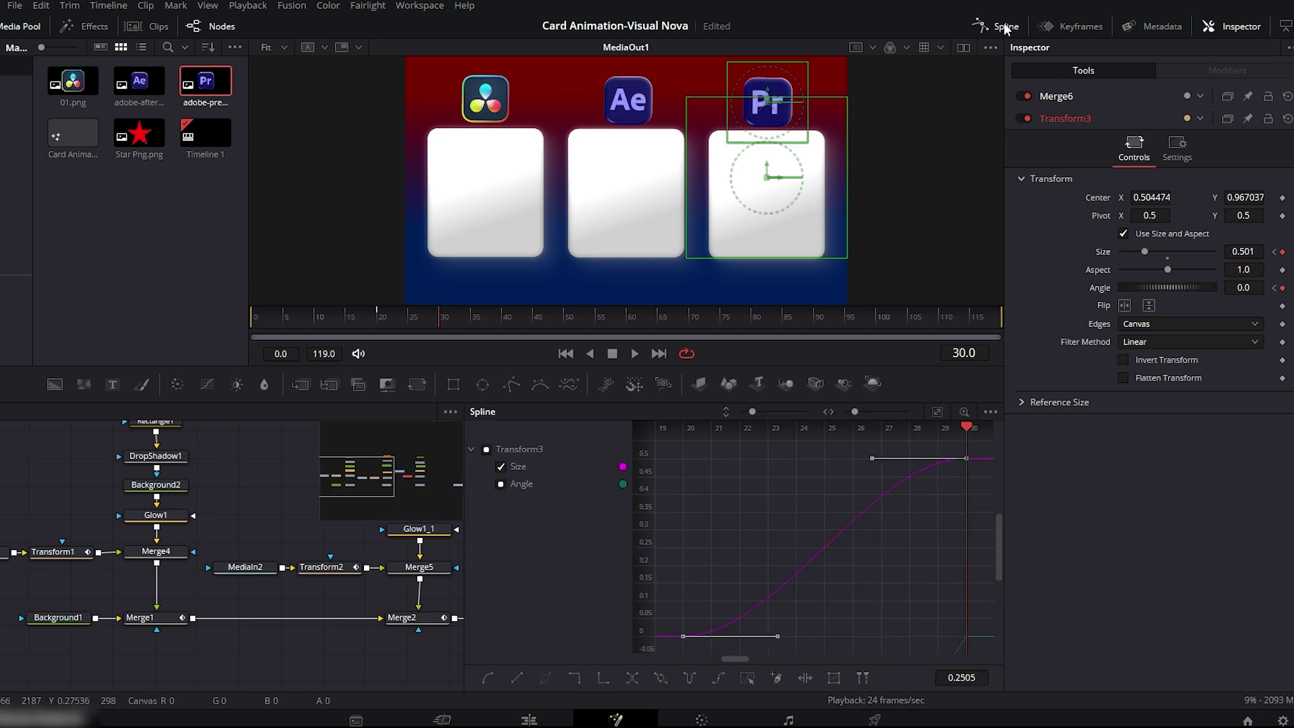
pyautogui.click(1001, 28)
# - Play the composition to check the three logos' pop-up animation
pyautogui.click(530, 447)
pyautogui.press('space')
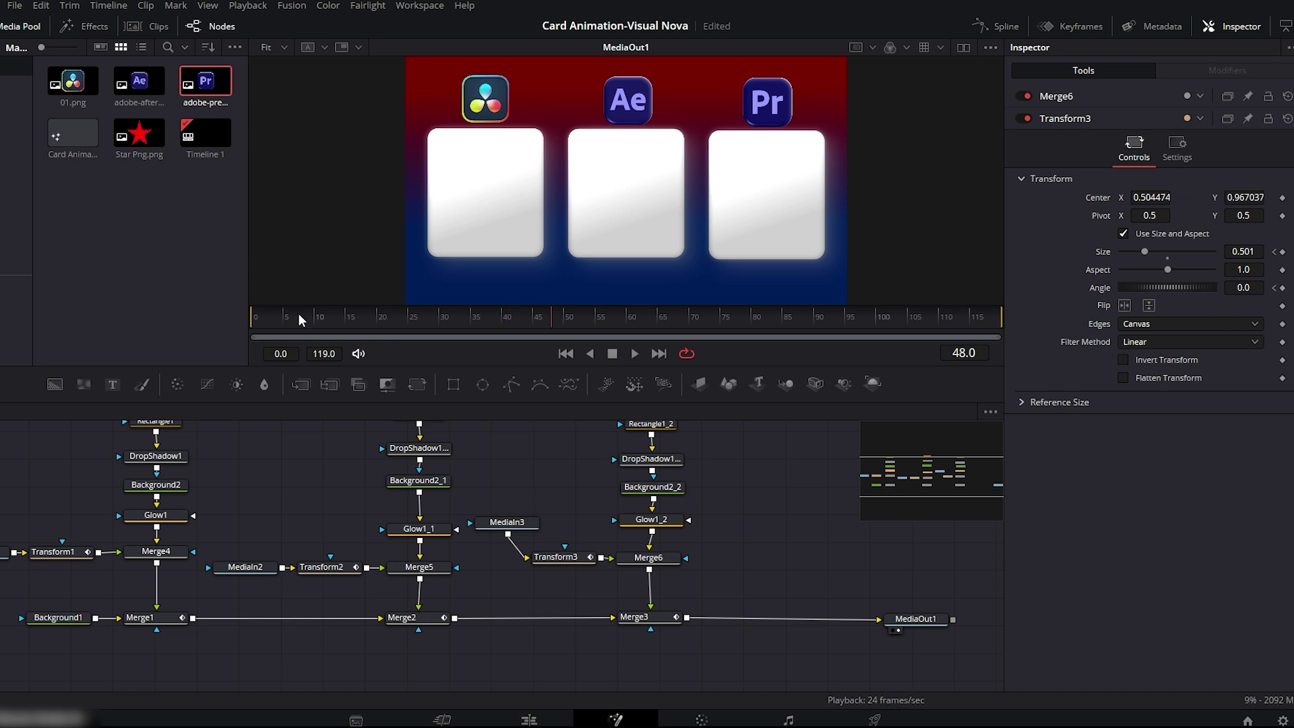
pyautogui.click(267, 313)
# - Enlarge the node area and move the chain from Background1 to MediaOut1 down, clear of the card nodes
pyautogui.moveTo(460, 366); pyautogui.dragTo(466, 299)
pyautogui.moveTo(927, 598); pyautogui.dragTo(20, 545)
pyautogui.moveTo(404, 552); pyautogui.dragTo(433, 651)
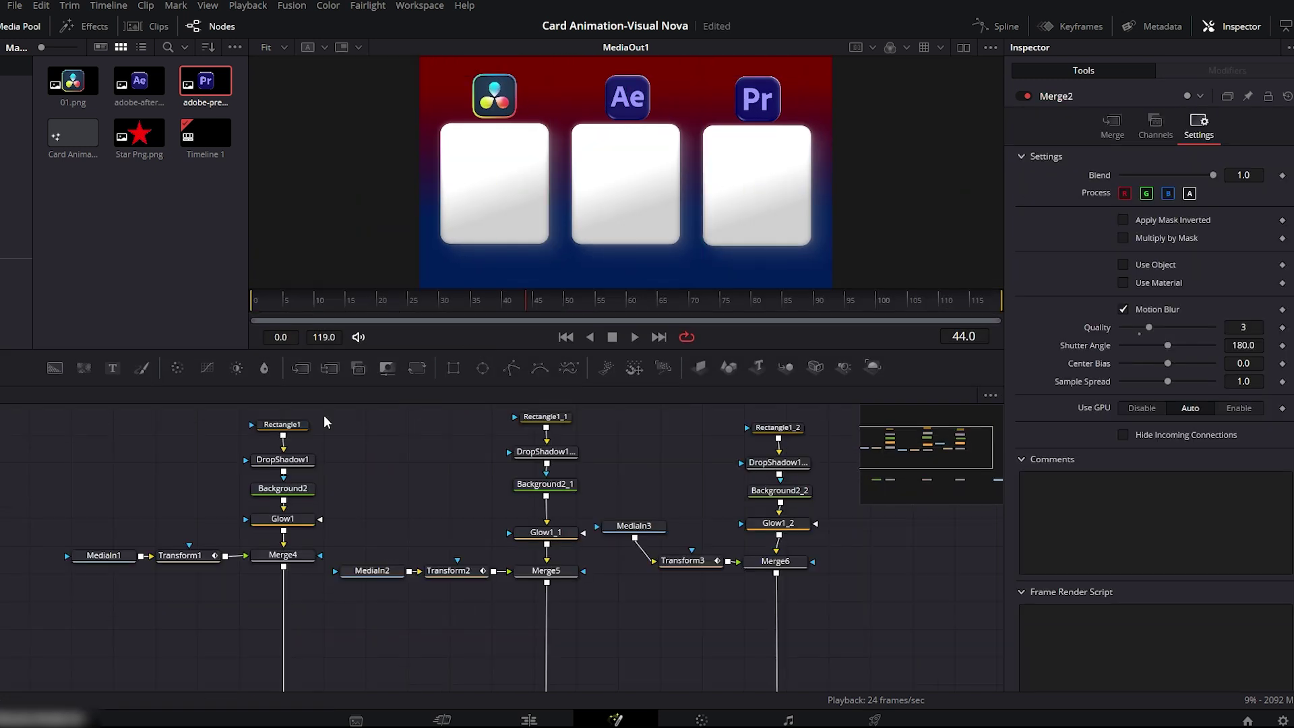
# - Group the first card's nodes, from MediaIn1 and Rectangle1 through Merge4, and place the group above Merge1
pyautogui.moveTo(324, 422); pyautogui.dragTo(71, 573)
pyautogui.rightClick(282, 555)
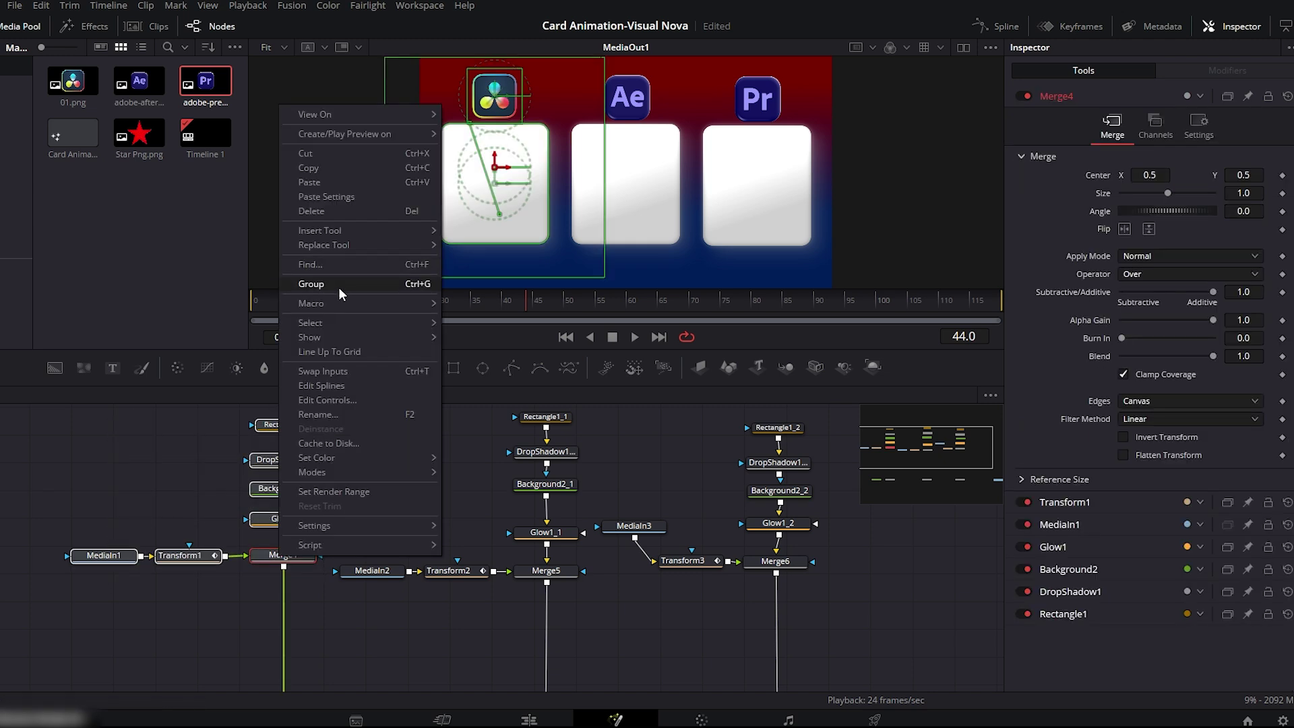
pyautogui.click(339, 288)
pyautogui.moveTo(195, 434); pyautogui.dragTo(291, 484)
pyautogui.scroll(-5, 406, 499)
pyautogui.moveTo(369, 516); pyautogui.dragTo(375, 609)
pyautogui.scroll(3, 402, 506)
pyautogui.moveTo(354, 554); pyautogui.dragTo(349, 583)
pyautogui.scroll(5, 512, 579)
# - Group the second card's nodes and the third card's nodes into two separate groups
pyautogui.moveTo(323, 436); pyautogui.dragTo(563, 628)
pyautogui.rightClick(556, 616)
pyautogui.click(611, 348)
pyautogui.moveTo(607, 465); pyautogui.dragTo(793, 612)
pyautogui.rightClick(784, 605)
pyautogui.click(841, 338)
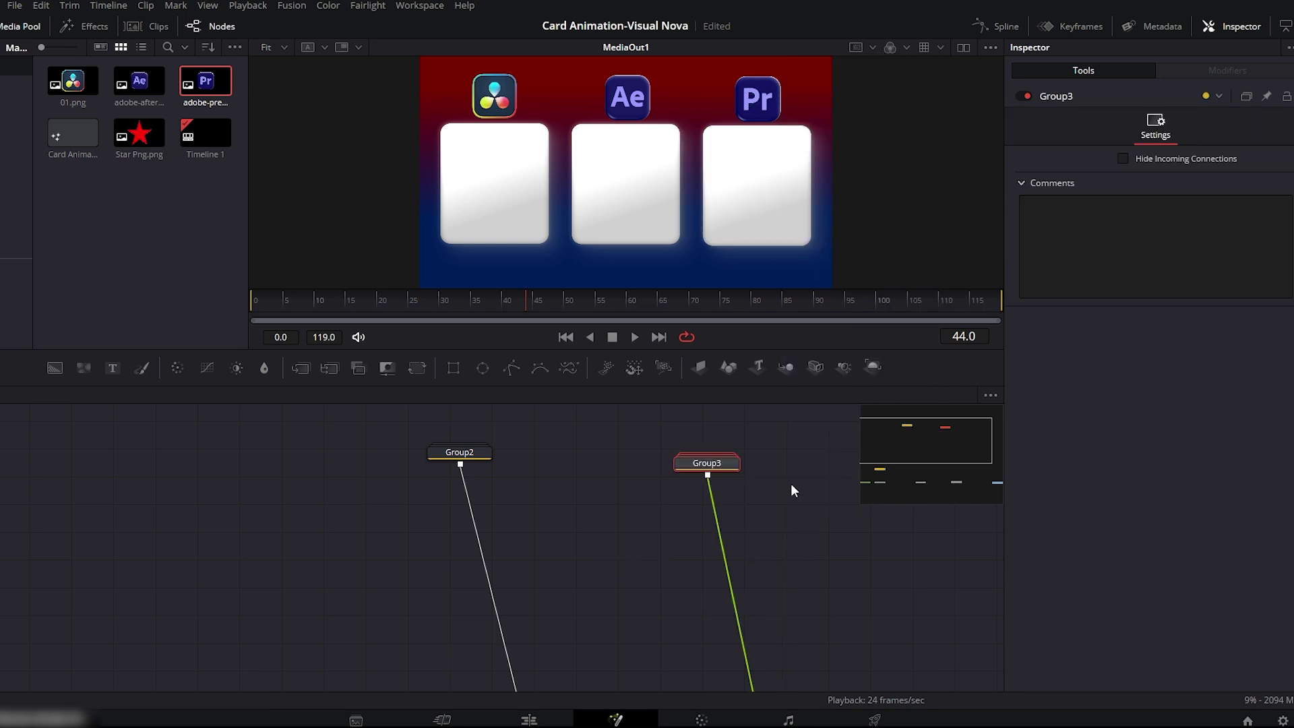
# - Move the second and third cards' groups down so they sit directly above Merge2 and Merge3
pyautogui.moveTo(791, 483); pyautogui.dragTo(791, 502)
pyautogui.moveTo(465, 453); pyautogui.dragTo(551, 494)
pyautogui.scroll(-3, 614, 515)
pyautogui.moveTo(523, 440); pyautogui.dragTo(522, 617)
pyautogui.moveTo(696, 443); pyautogui.dragTo(608, 576)
pyautogui.scroll(3, 746, 583)
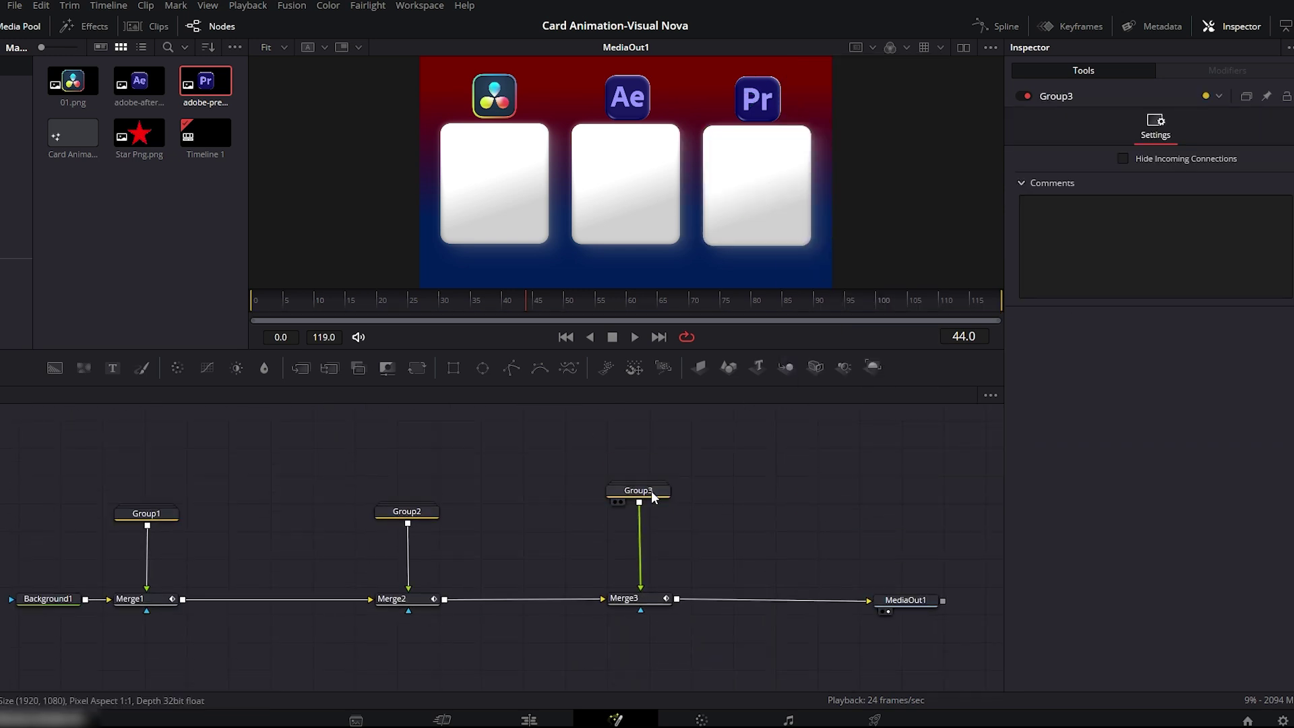
# - Move Group1, Group2 and Group3 so they sit level with each other well above their merges
pyautogui.moveTo(651, 492); pyautogui.dragTo(651, 513)
pyautogui.moveTo(704, 469); pyautogui.dragTo(85, 541)
pyautogui.moveTo(150, 514); pyautogui.dragTo(149, 478)
pyautogui.click(514, 455)
pyautogui.click(408, 476)
pyautogui.click(654, 476)
pyautogui.click(726, 462)
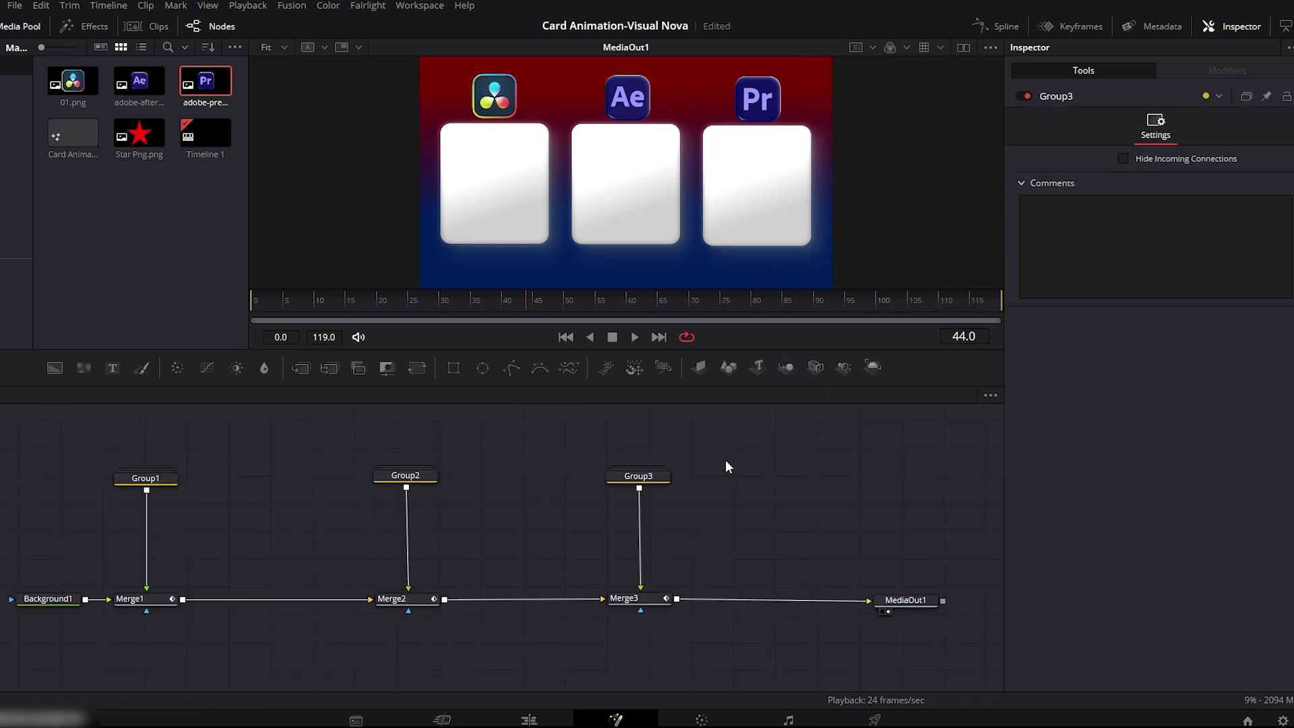
# - Add a Text+ node merged between Group1 and Merge1, reading "01" in black (#000000)
pyautogui.moveTo(117, 368); pyautogui.dragTo(162, 490)
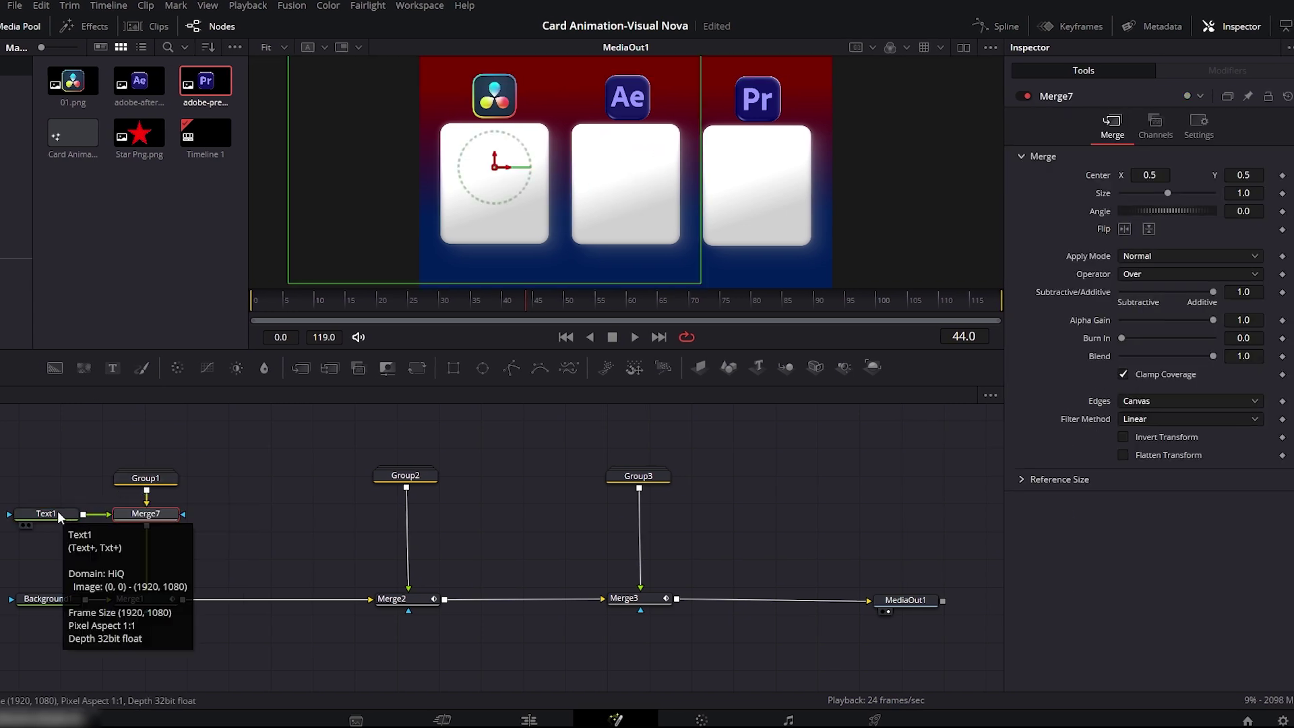
pyautogui.click(58, 511)
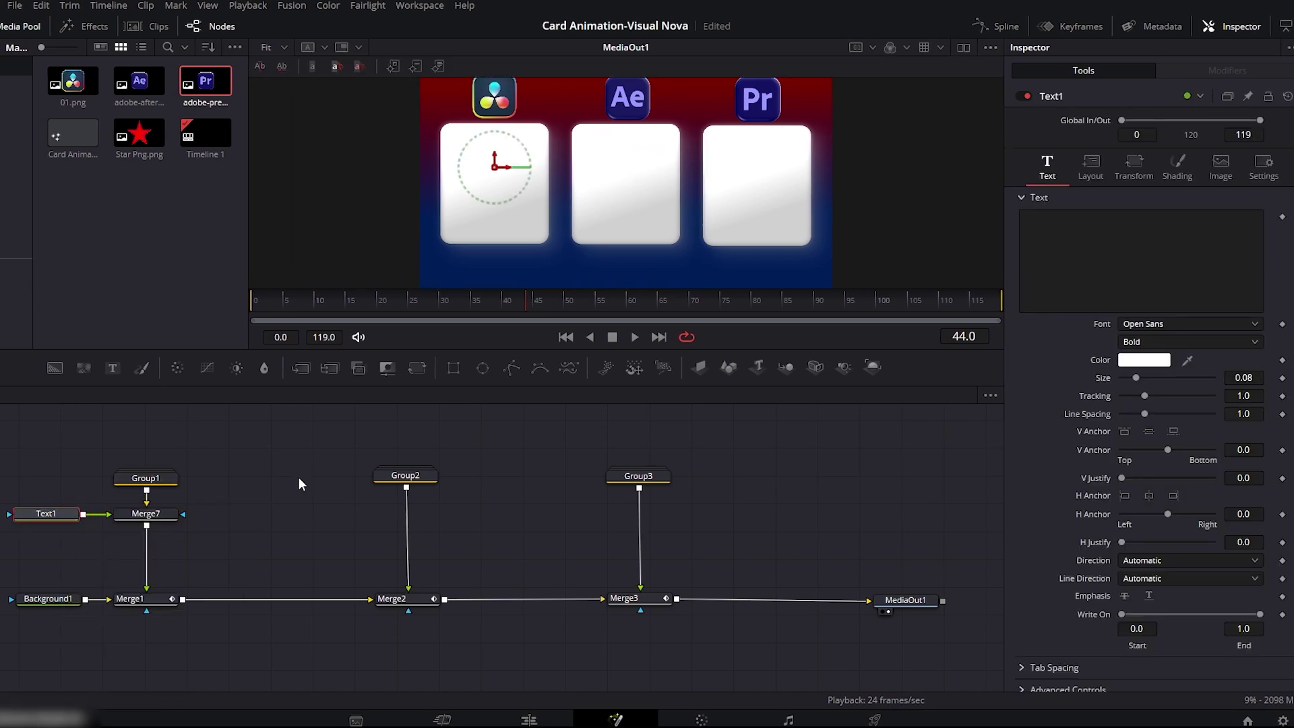
pyautogui.click(1102, 224)
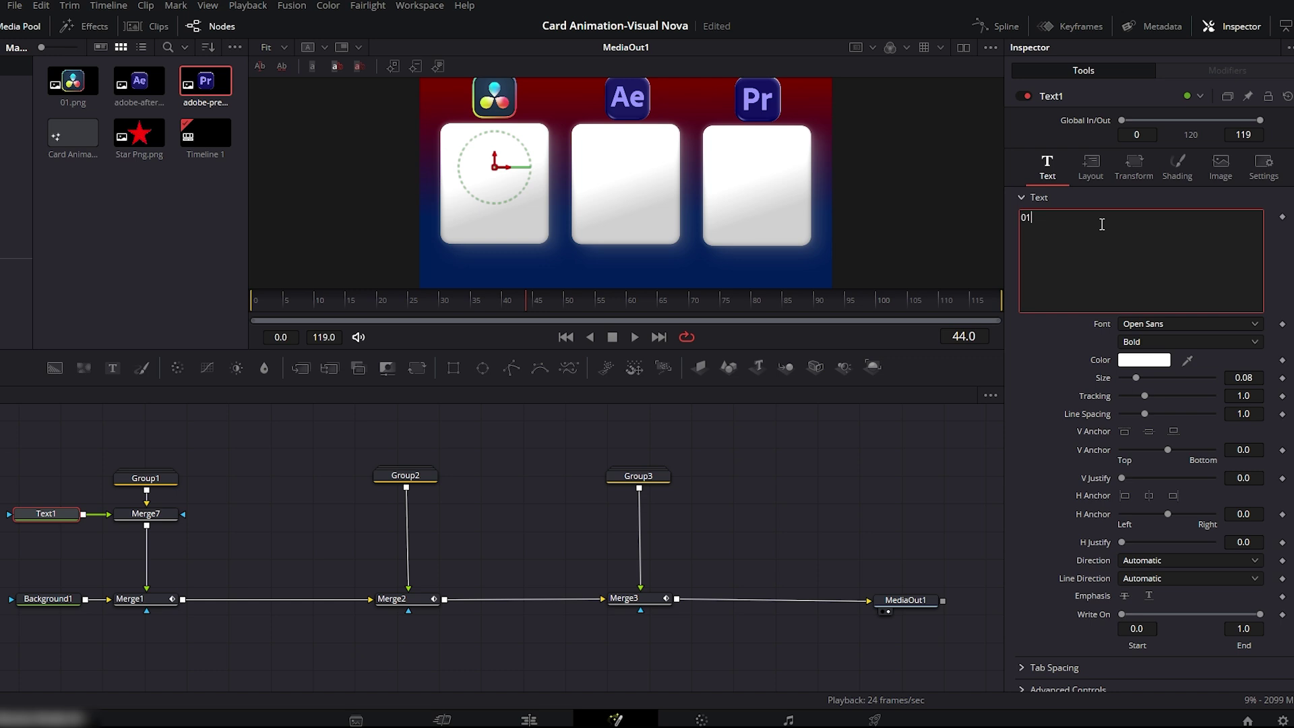
pyautogui.click(1136, 362)
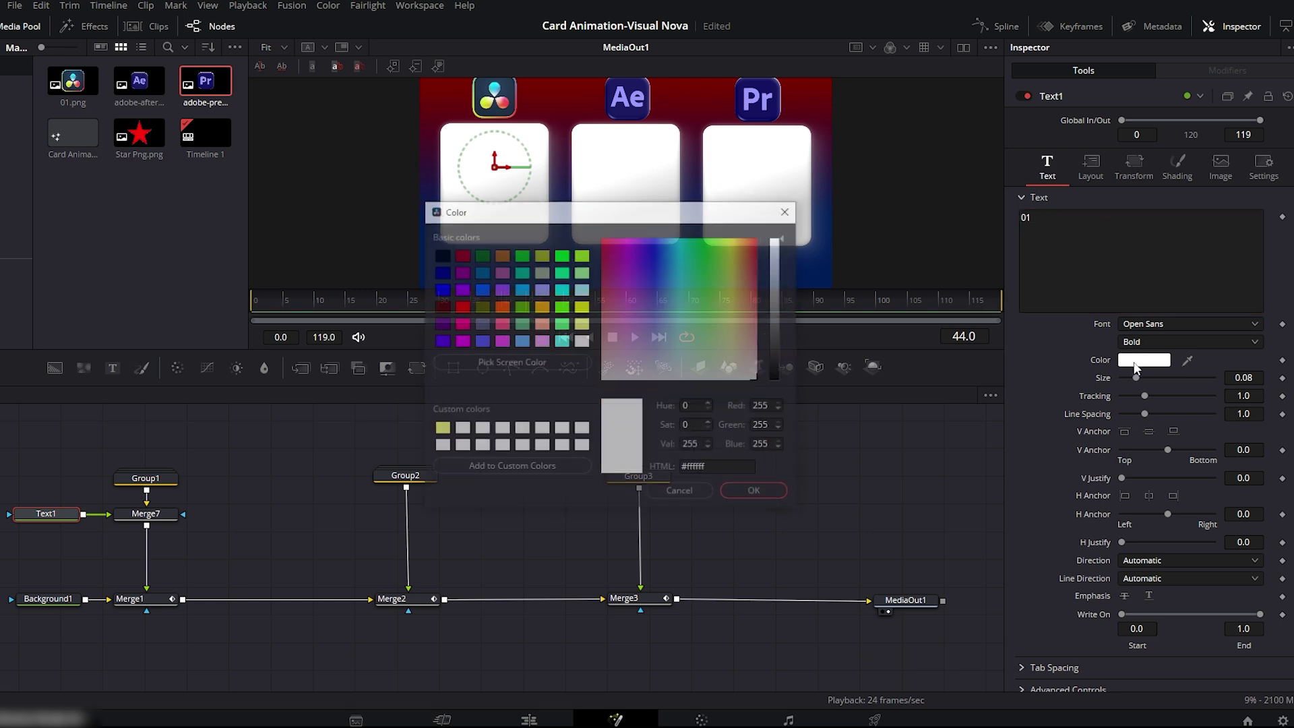
pyautogui.click(439, 254)
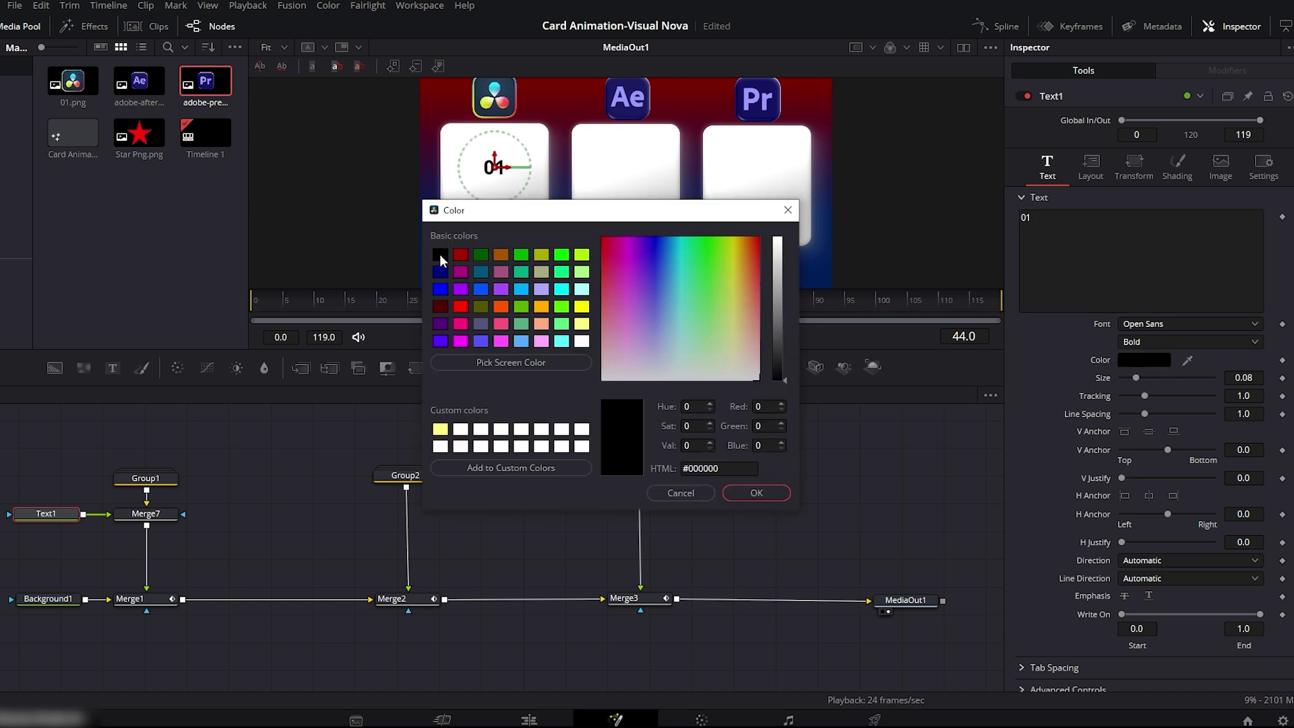
pyautogui.click(749, 494)
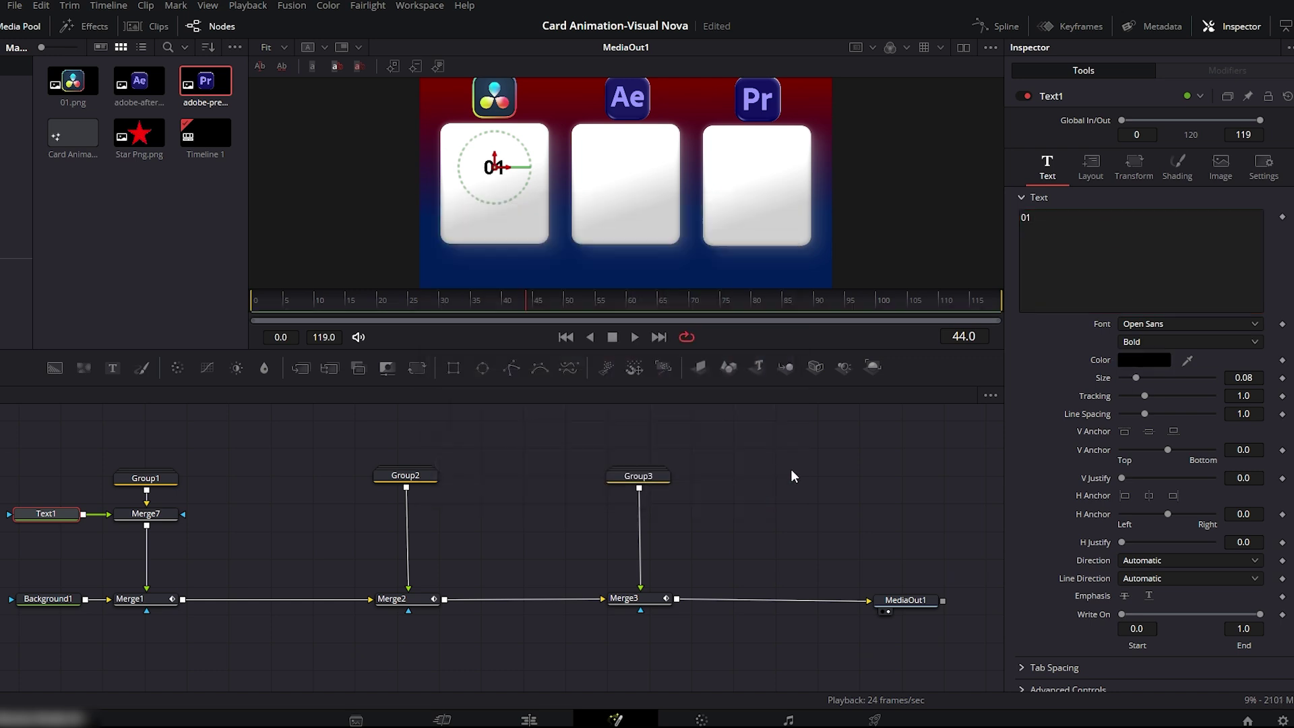
# - Set the "01" text to Bahnschrift at size 0.3346 and centre it on the first card, then save the project
pyautogui.click(1162, 324)
pyautogui.press('b')
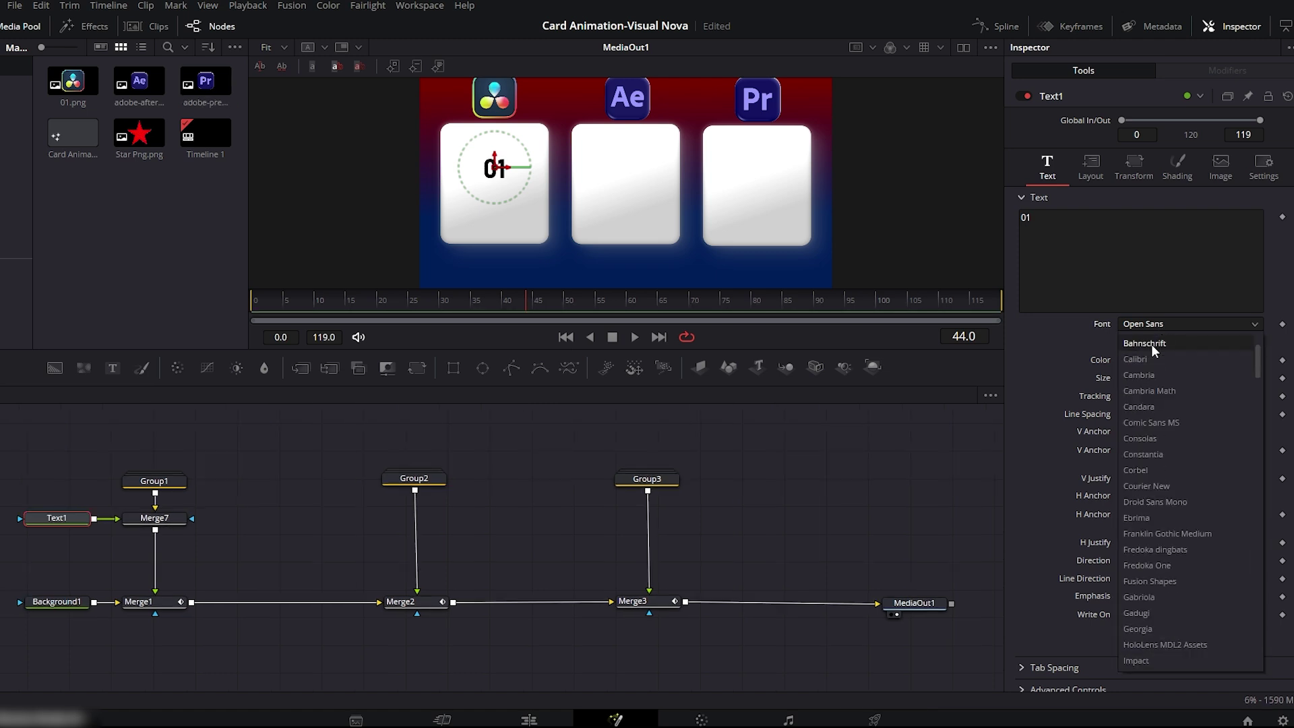
pyautogui.click(1151, 344)
pyautogui.moveTo(1136, 378); pyautogui.dragTo(1182, 376)
pyautogui.moveTo(495, 161); pyautogui.dragTo(500, 177)
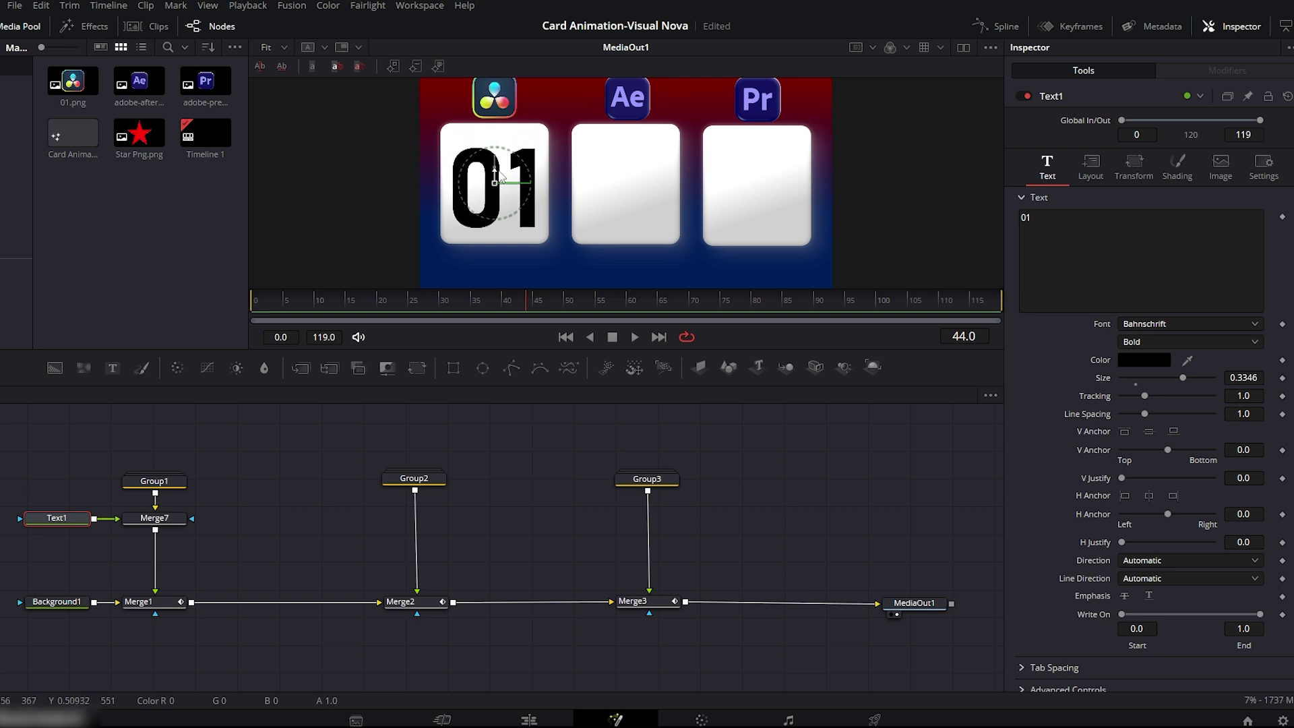
pyautogui.hotkey('ctrl', 's')
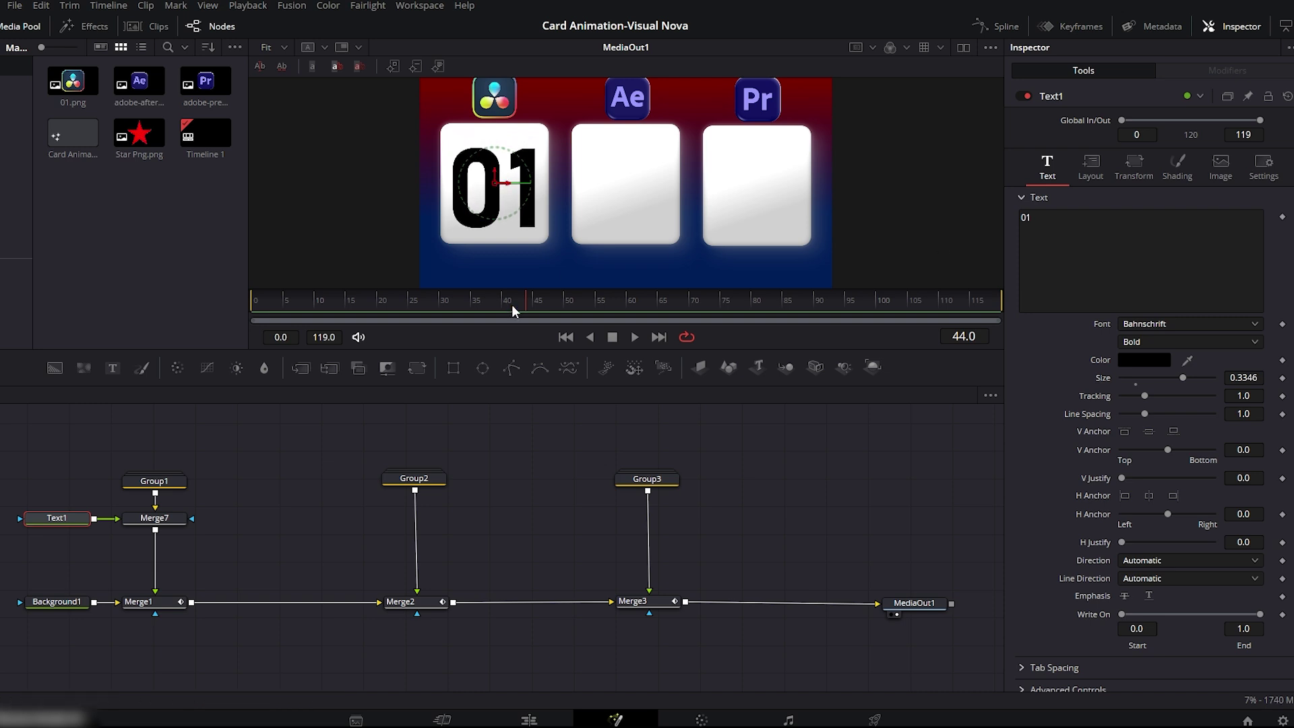
# - Keyframe the "01" text's shading opacity from 0 at frame 15 to 1.0 at frame 25
pyautogui.moveTo(451, 298); pyautogui.dragTo(345, 300)
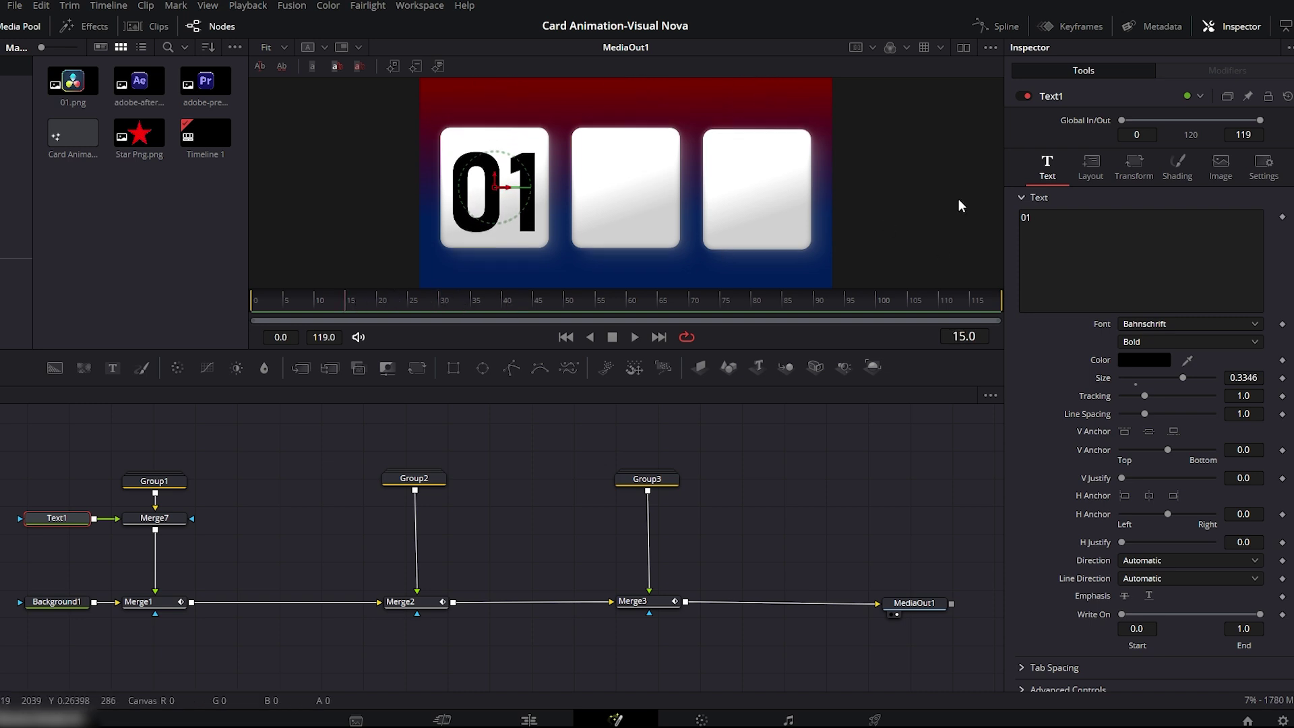
pyautogui.click(1182, 164)
pyautogui.moveTo(1211, 315); pyautogui.dragTo(1122, 314)
pyautogui.click(1283, 315)
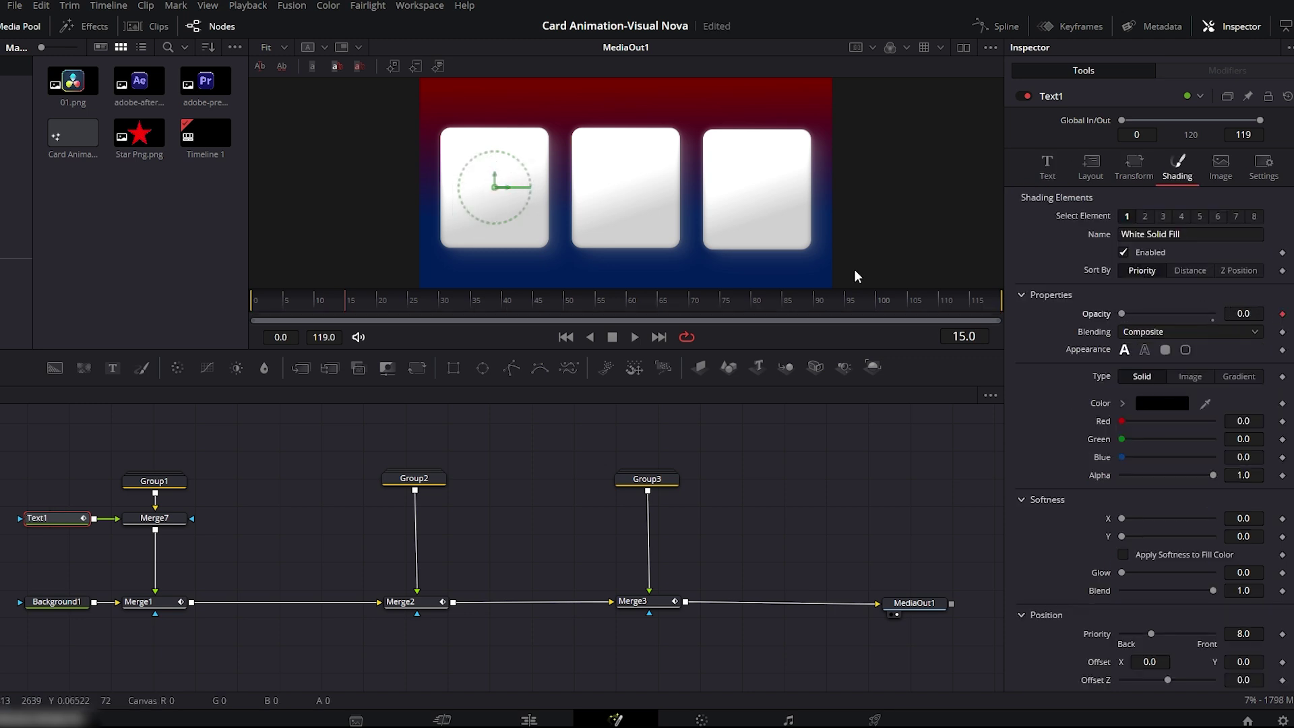
pyautogui.moveTo(353, 306); pyautogui.dragTo(408, 306)
pyautogui.moveTo(1240, 314); pyautogui.dragTo(1249, 317)
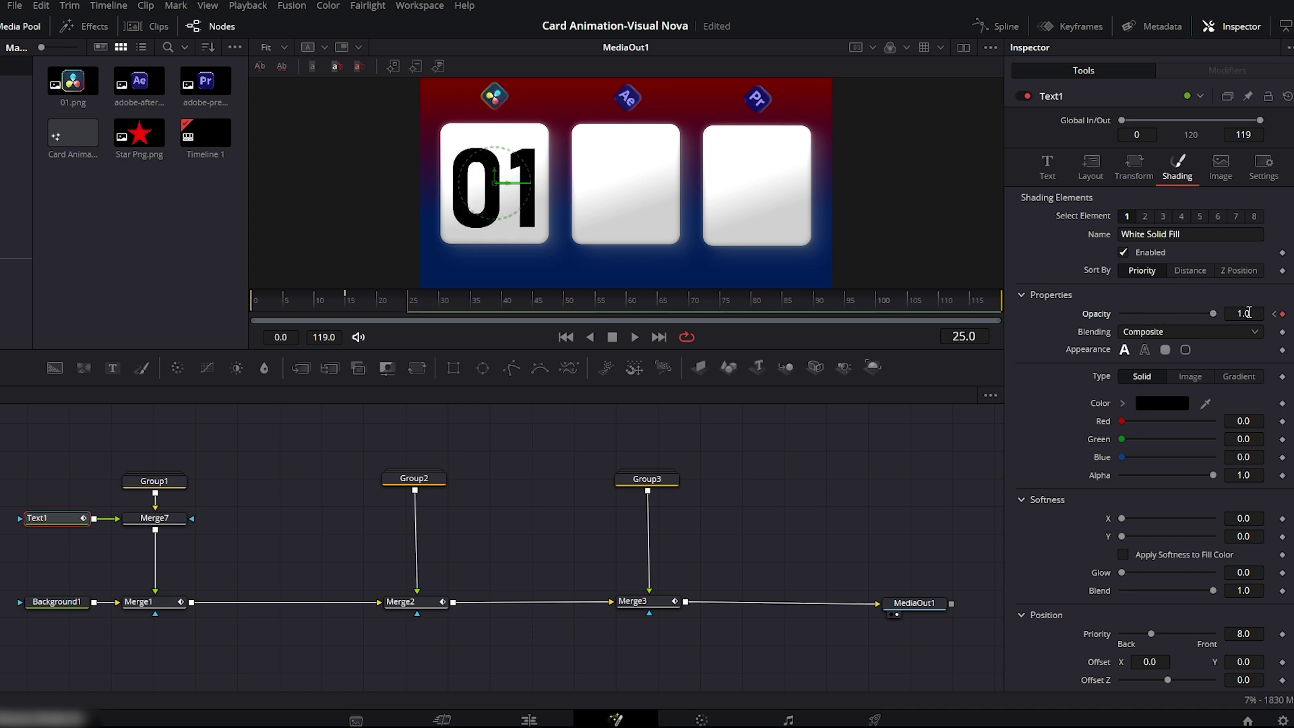
# - Smooth both opacity keyframes of the "01" text in the spline editor and close it
pyautogui.click(1006, 27)
pyautogui.click(487, 433)
pyautogui.click(938, 395)
pyautogui.moveTo(976, 431); pyautogui.dragTo(657, 641)
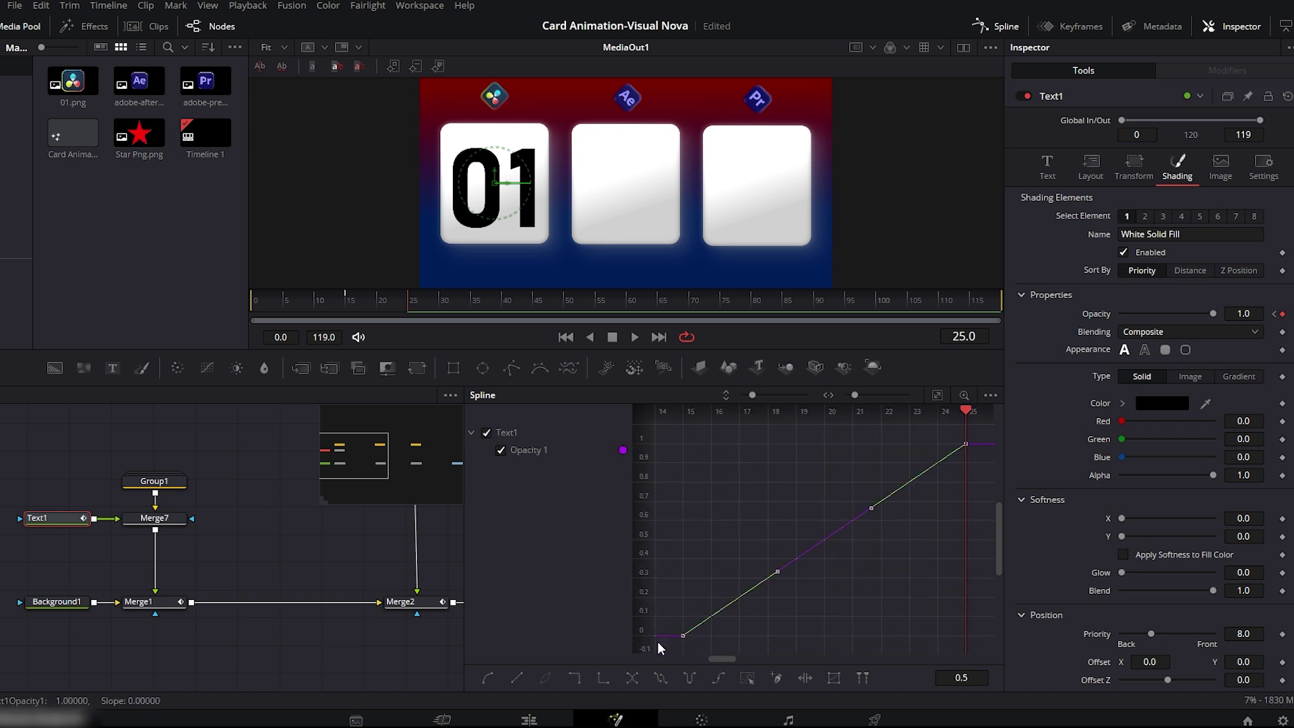
pyautogui.press('s')
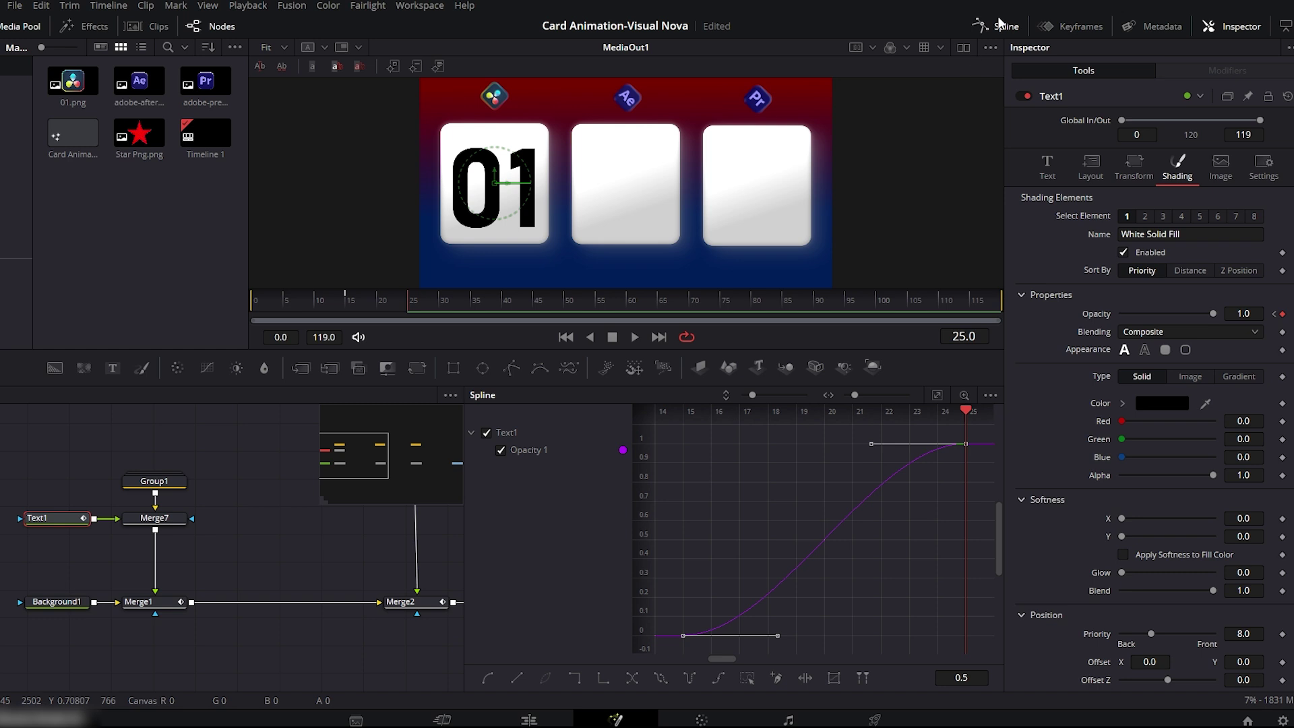
pyautogui.click(1004, 27)
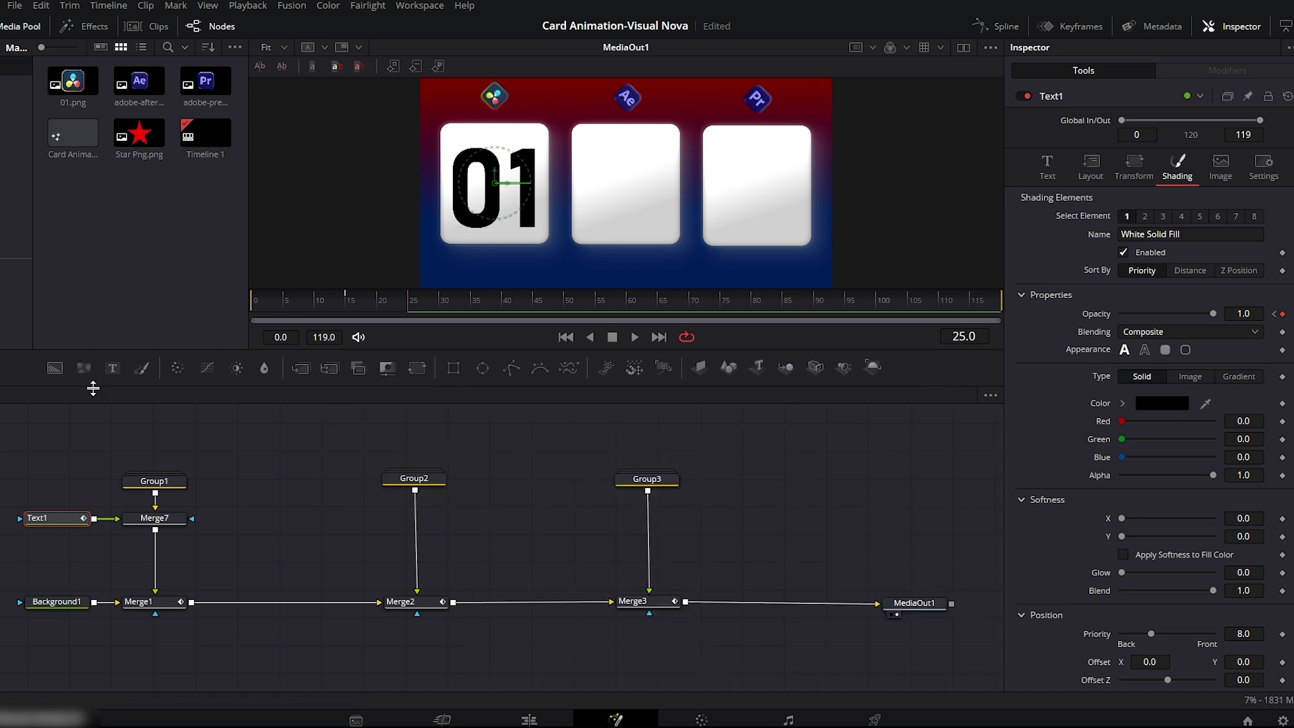
# - Merge a second Text+ node in below Merge7, reading "#" in black at size 0.0971, placed in the first card's upper-left corner
pyautogui.moveTo(58, 563); pyautogui.dragTo(156, 528)
pyautogui.click(66, 556)
pyautogui.click(1034, 225)
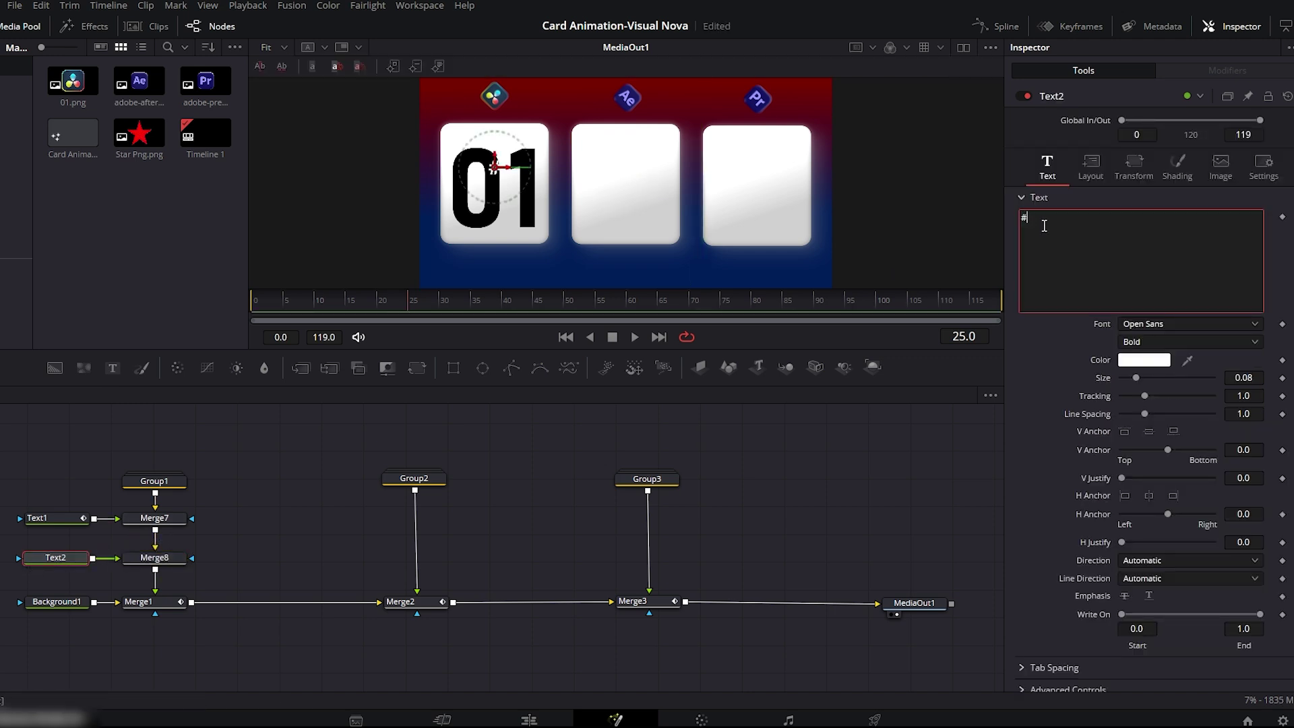
pyautogui.click(1144, 359)
pyautogui.click(439, 254)
pyautogui.click(749, 492)
pyautogui.moveTo(494, 167); pyautogui.dragTo(455, 138)
pyautogui.moveTo(1244, 378); pyautogui.dragTo(1249, 378)
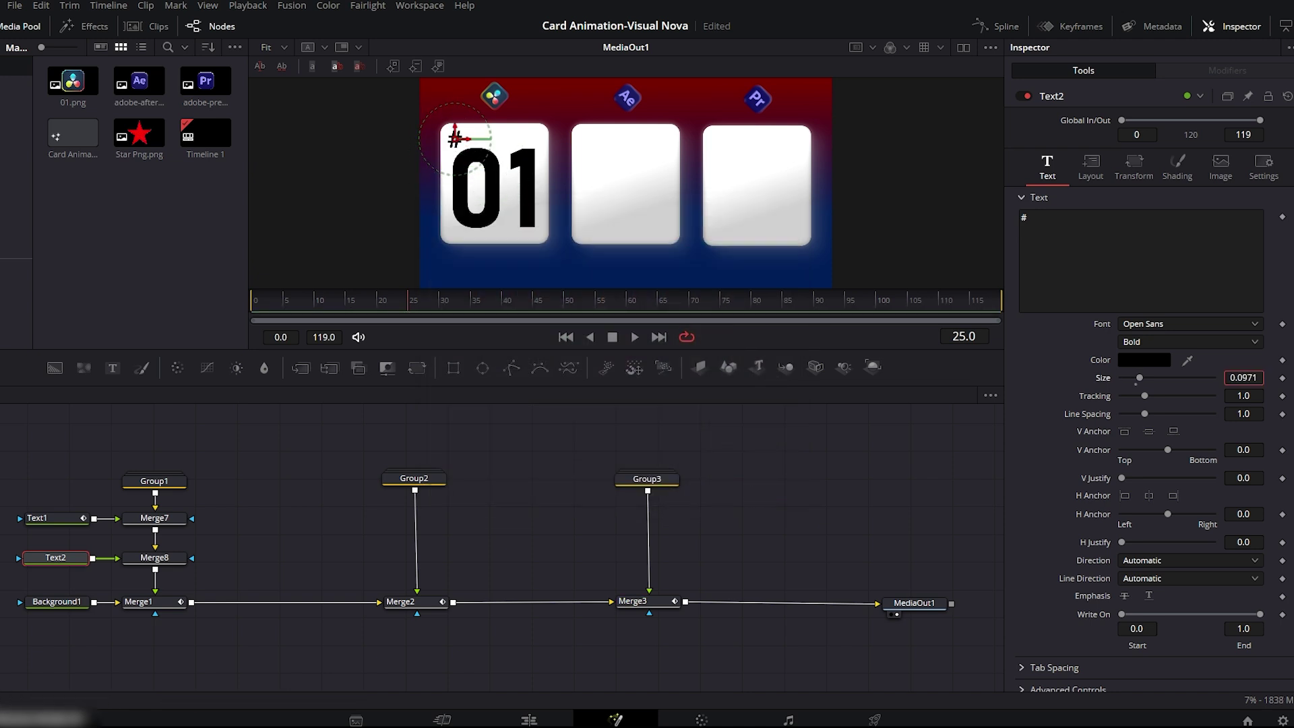
# - Keyframe the "#" text's shading opacity from 0 at frame 15 to 1.0 at frame 25
pyautogui.click(1177, 168)
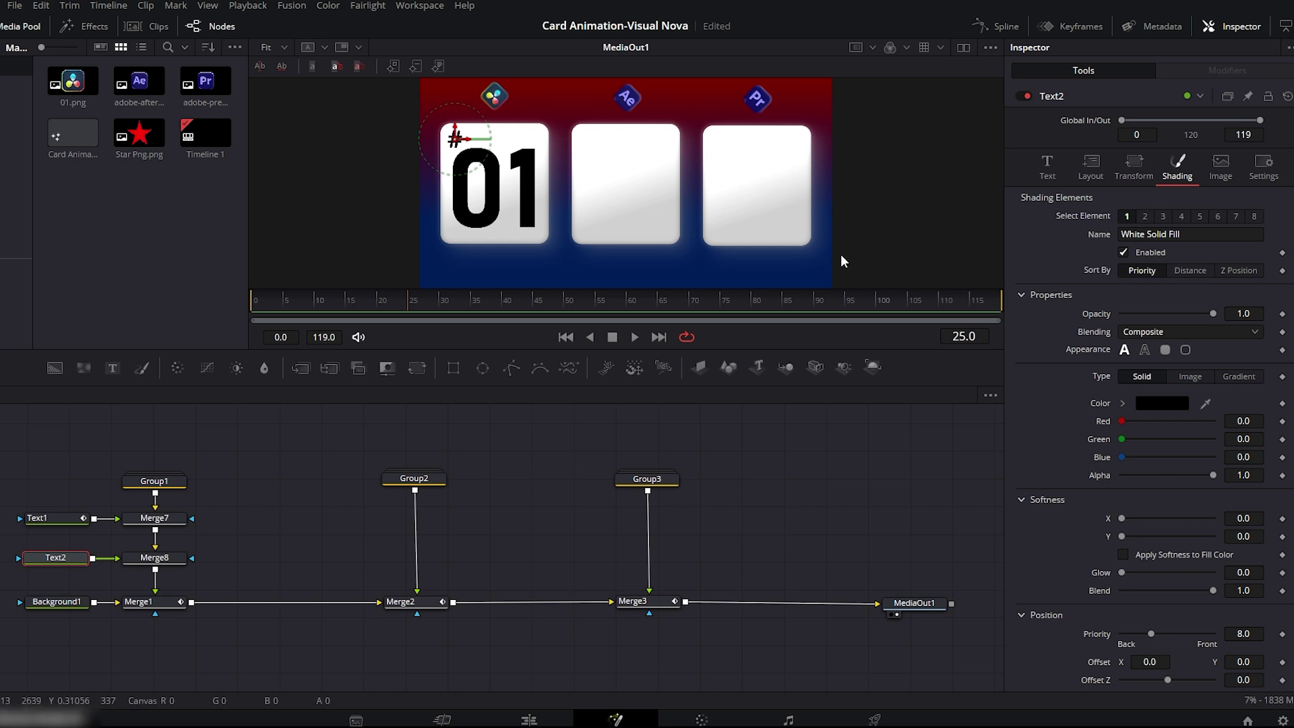
pyautogui.click(375, 304)
pyautogui.moveTo(375, 303); pyautogui.dragTo(350, 303)
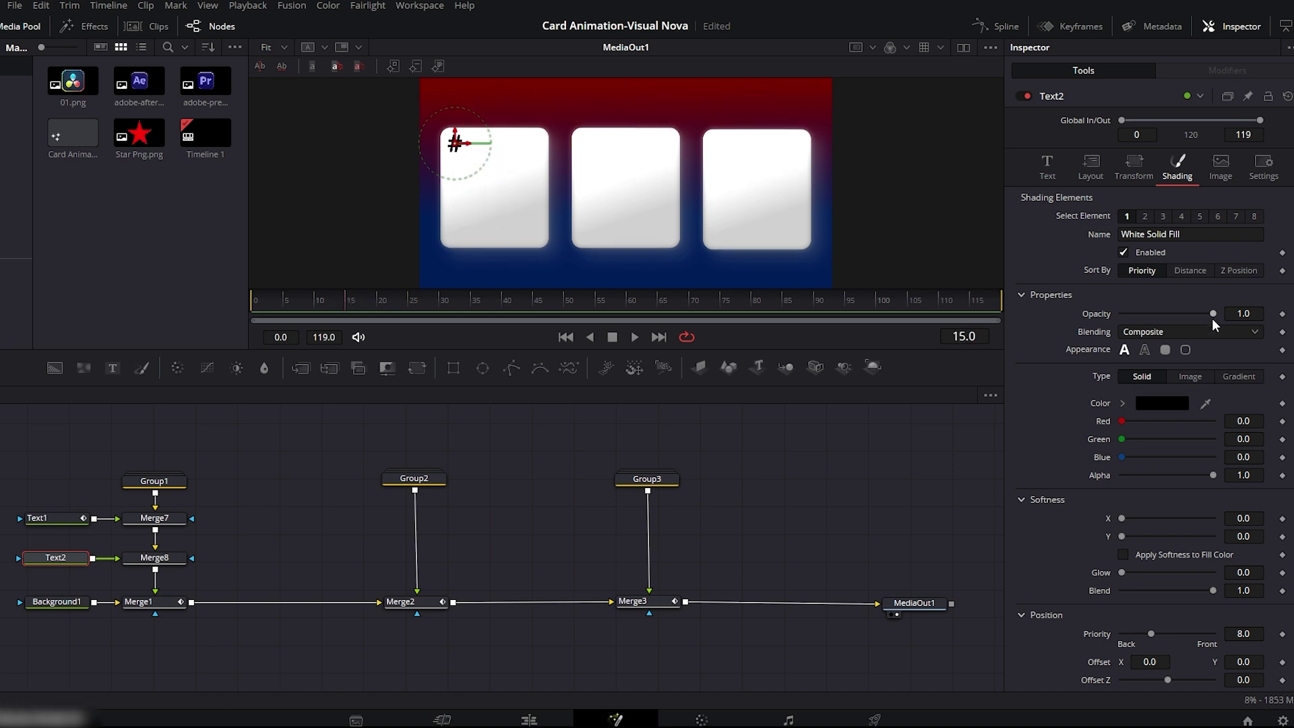
pyautogui.moveTo(1160, 317); pyautogui.dragTo(1119, 317)
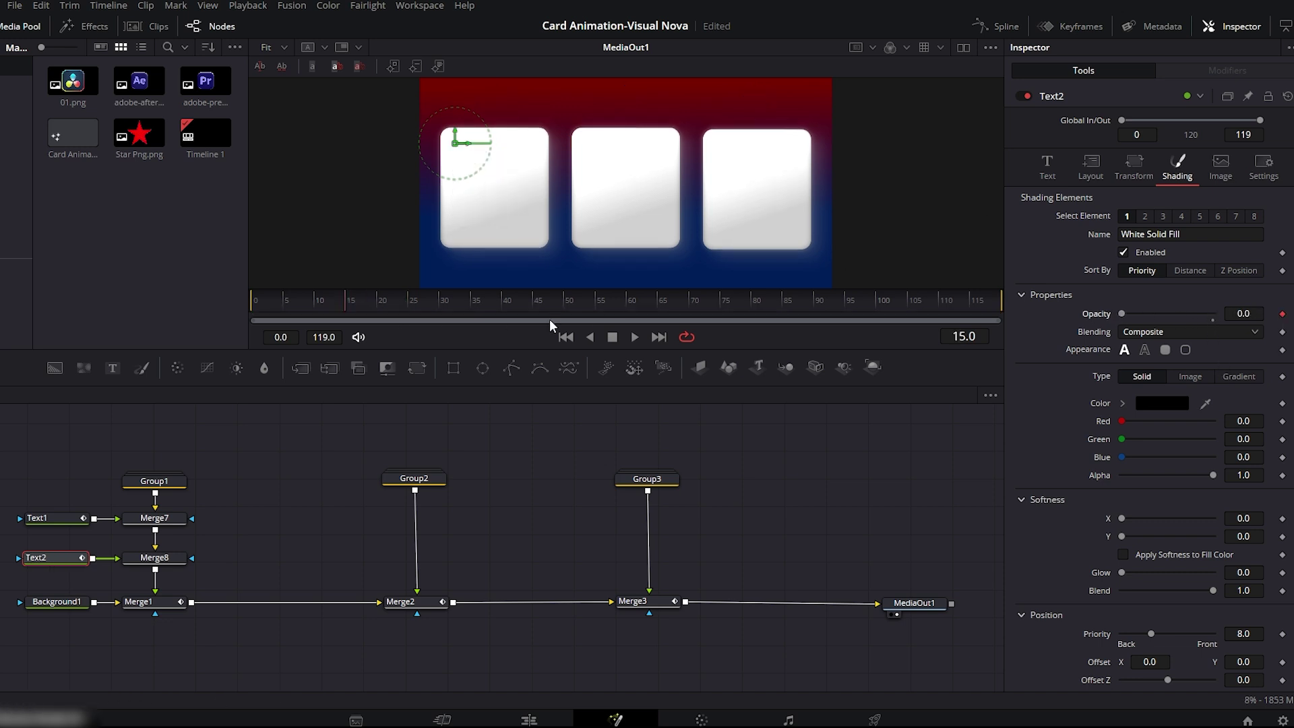
pyautogui.moveTo(349, 306); pyautogui.dragTo(409, 307)
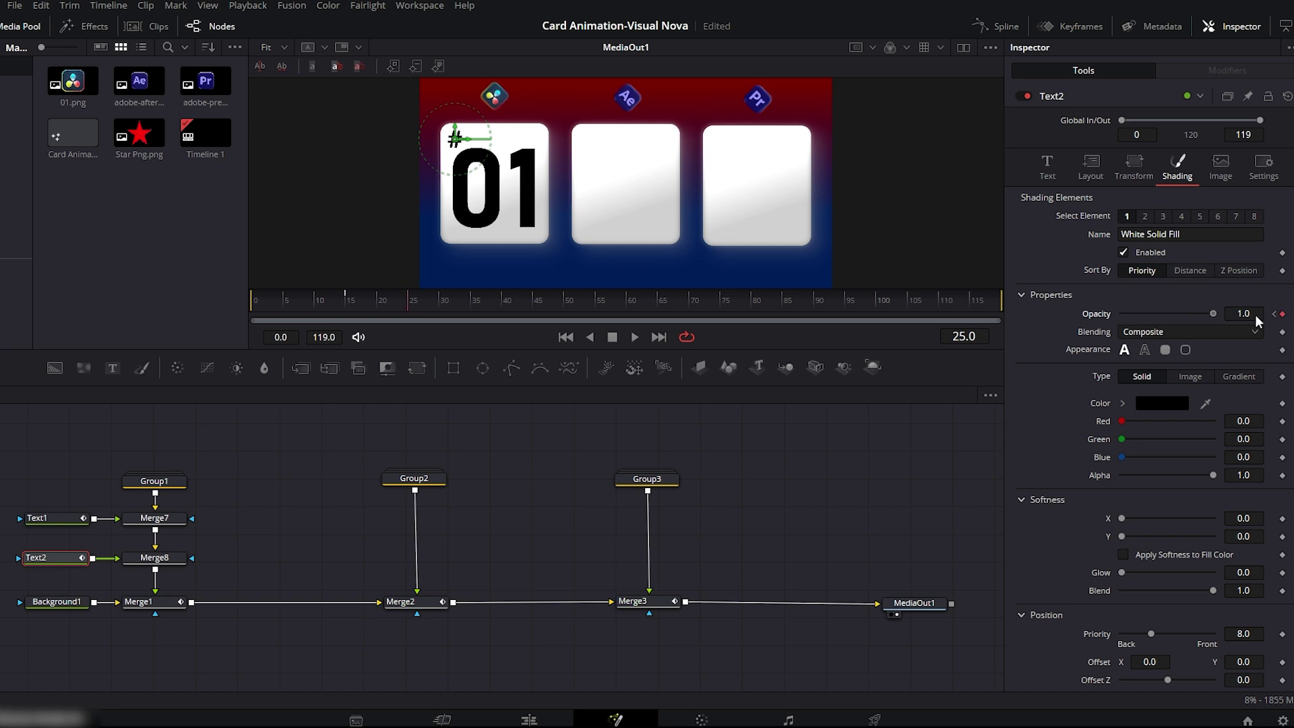
# - Smooth the "#" text's opacity curve in the spline editor and close it
pyautogui.click(1004, 26)
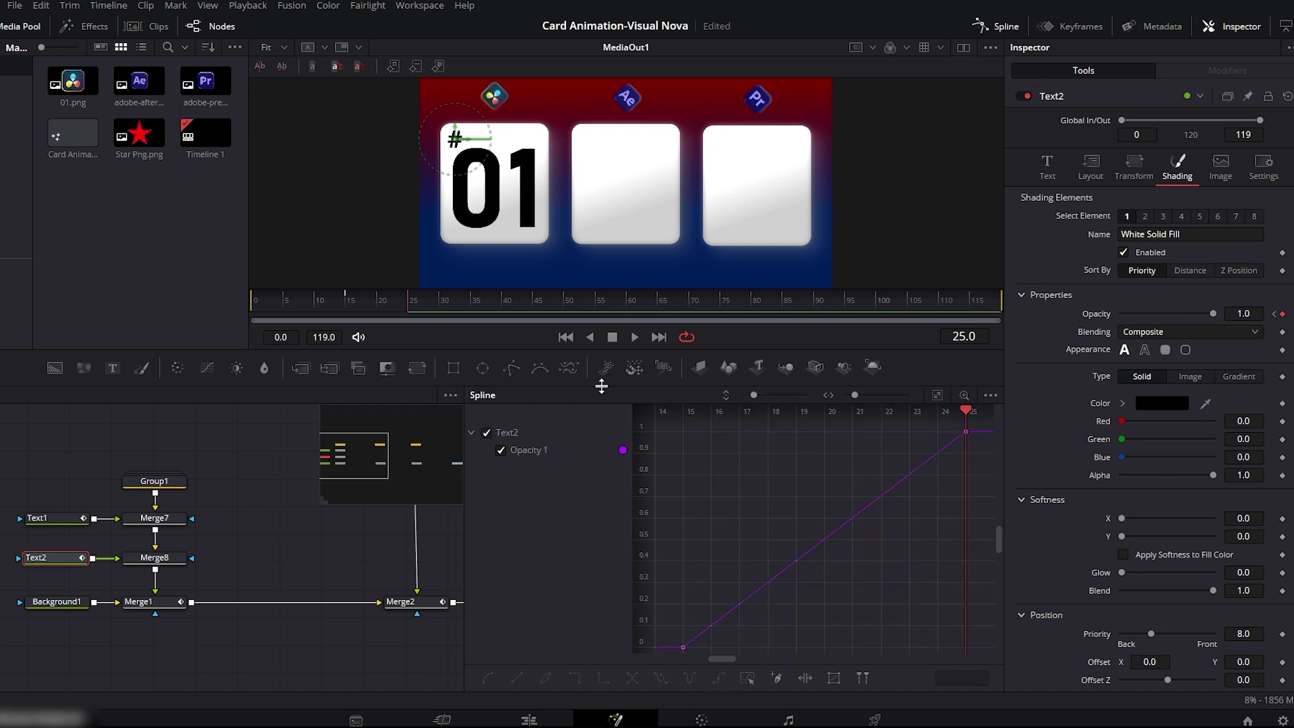
pyautogui.click(937, 395)
pyautogui.moveTo(978, 433); pyautogui.dragTo(681, 643)
pyautogui.press('s')
pyautogui.click(1006, 27)
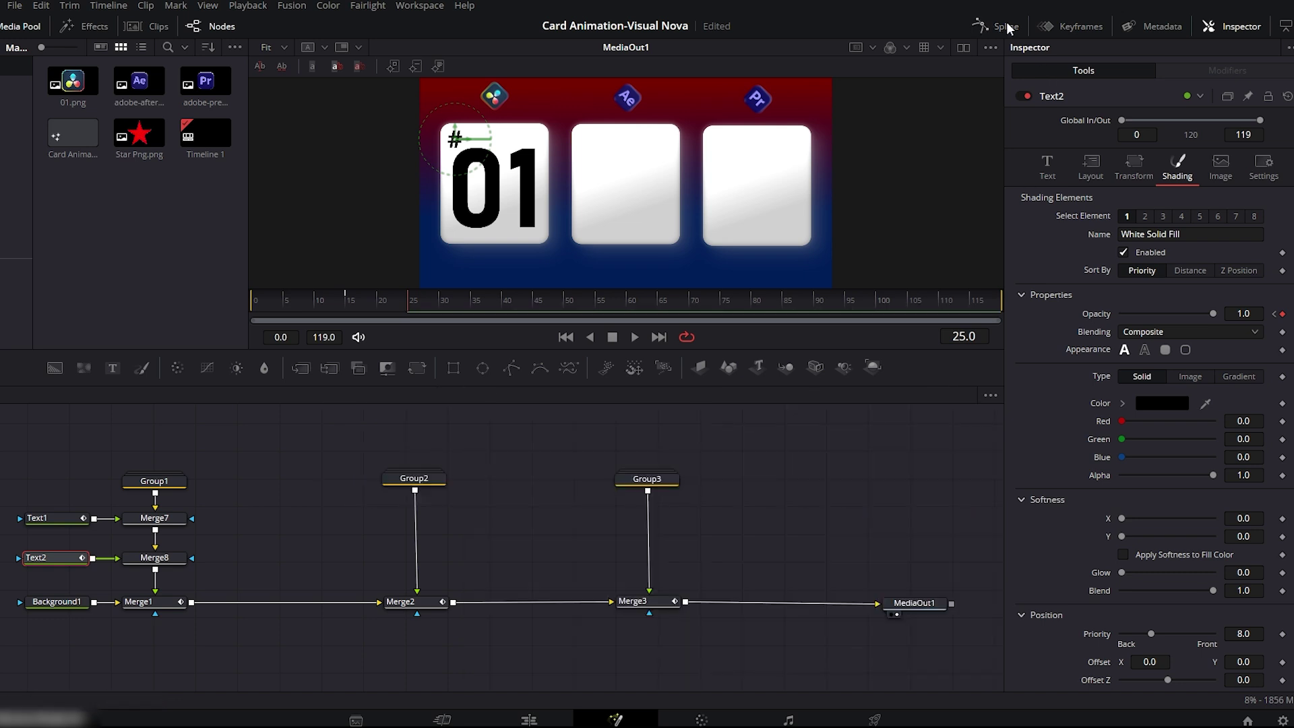
# - Play the animation from frame 0 to check the fade-in of both texts on the first card
pyautogui.moveTo(366, 308); pyautogui.dragTo(237, 306)
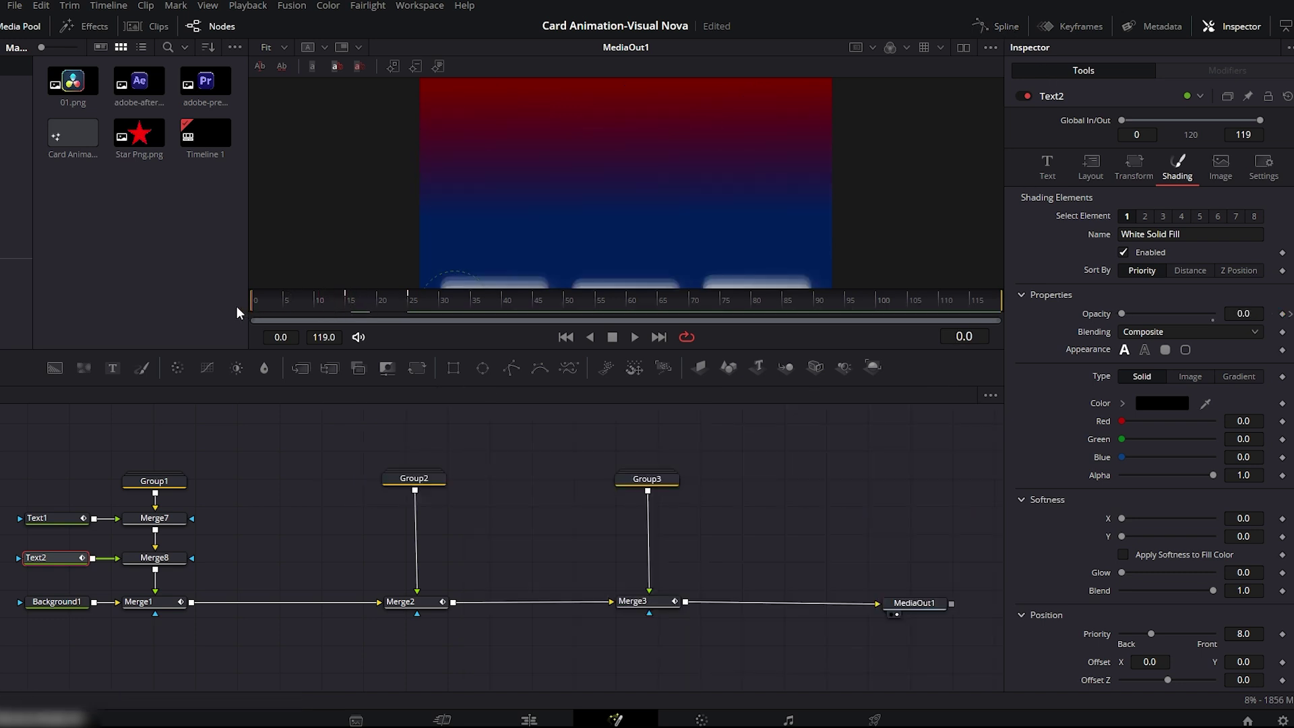
pyautogui.press('space')
pyautogui.press('space')
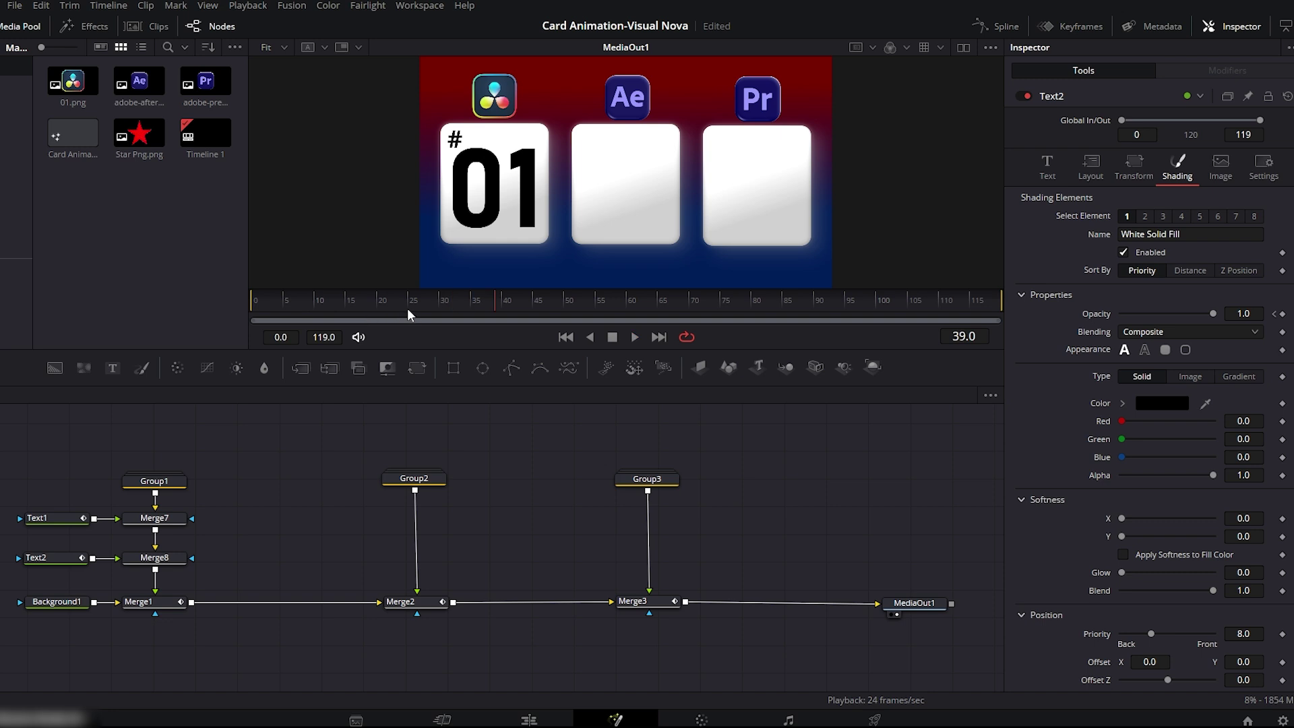
# - Keyframe the "#" text's character Z rotation from 0 at frame 25 to -10 at frame 35
pyautogui.moveTo(409, 306)
pyautogui.mouseDown()
pyautogui.moveTo(364, 302)
pyautogui.moveTo(436, 304)
pyautogui.moveTo(409, 305)
pyautogui.mouseUp()
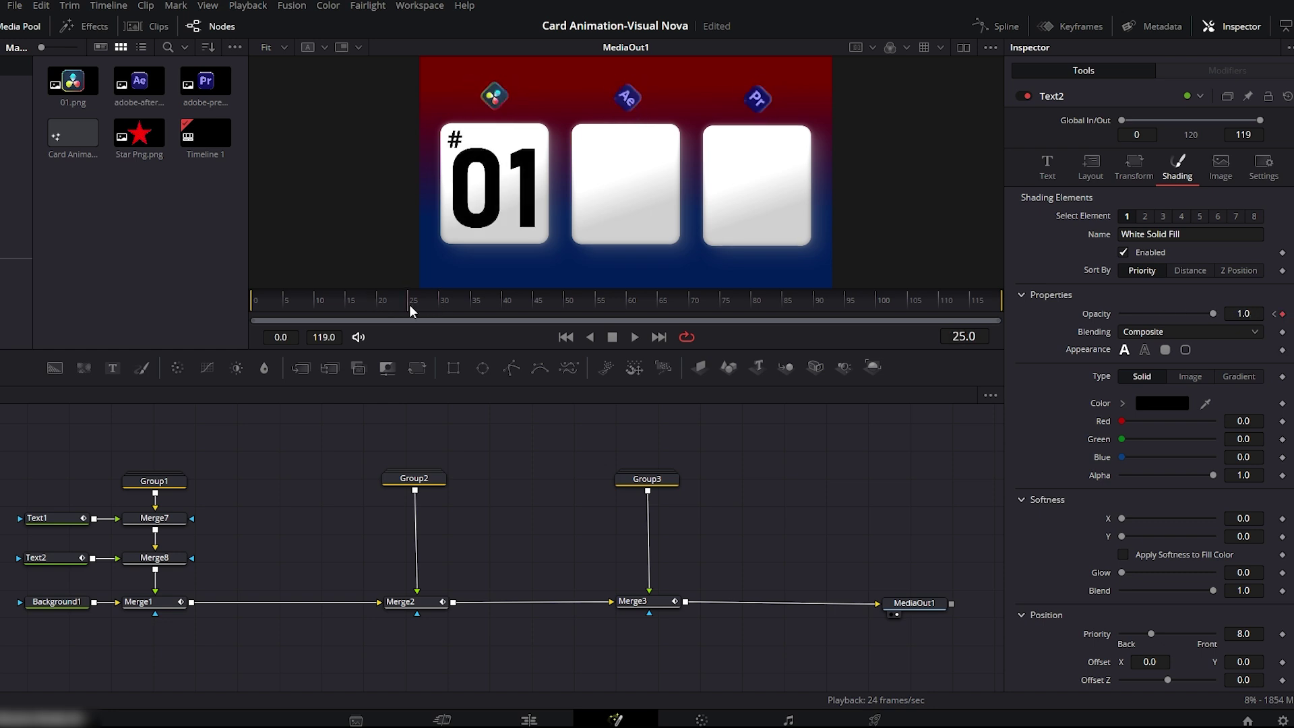
pyautogui.click(1134, 162)
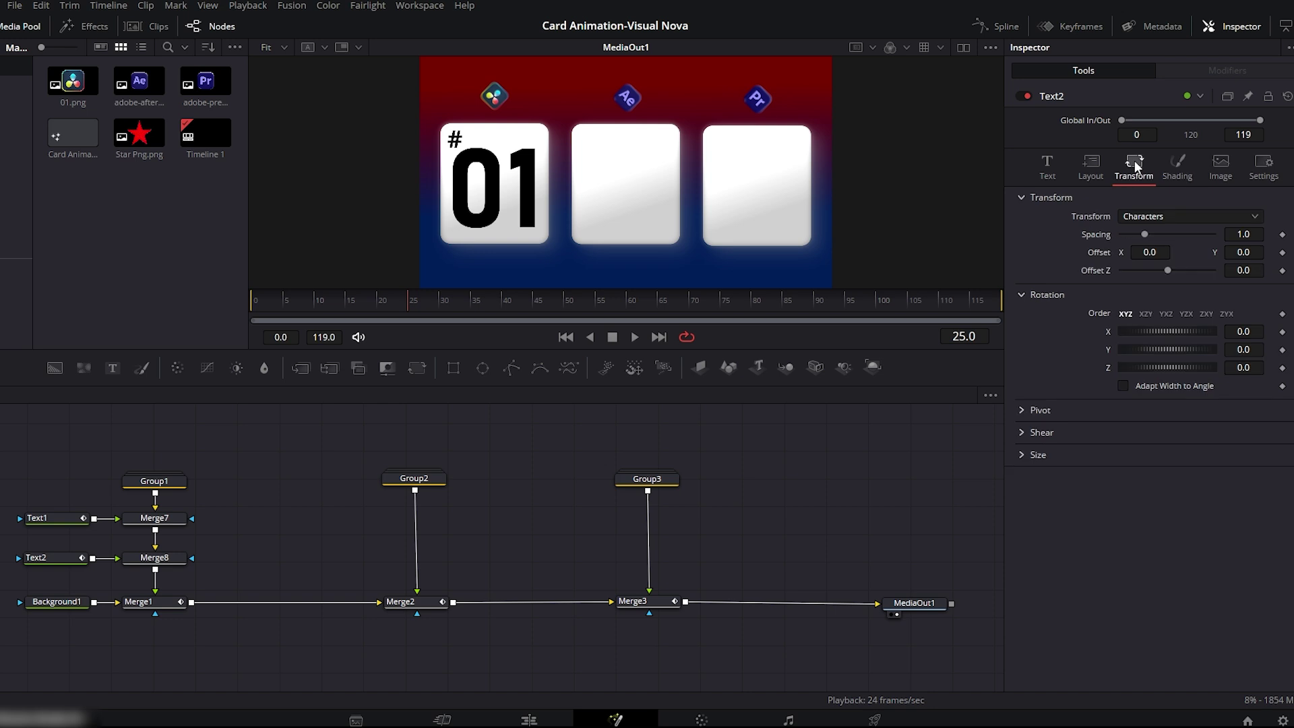
pyautogui.click(1282, 368)
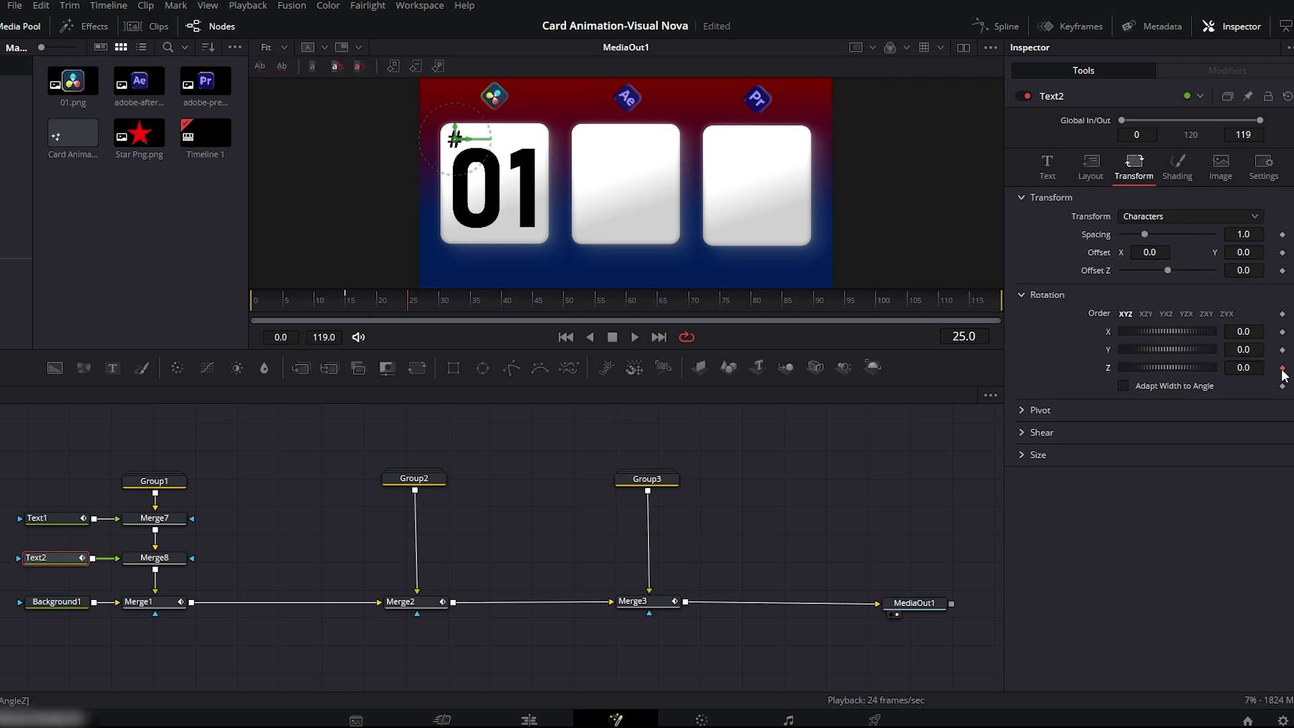
pyautogui.moveTo(416, 300); pyautogui.dragTo(472, 301)
pyautogui.moveTo(1239, 367); pyautogui.dragTo(1218, 367)
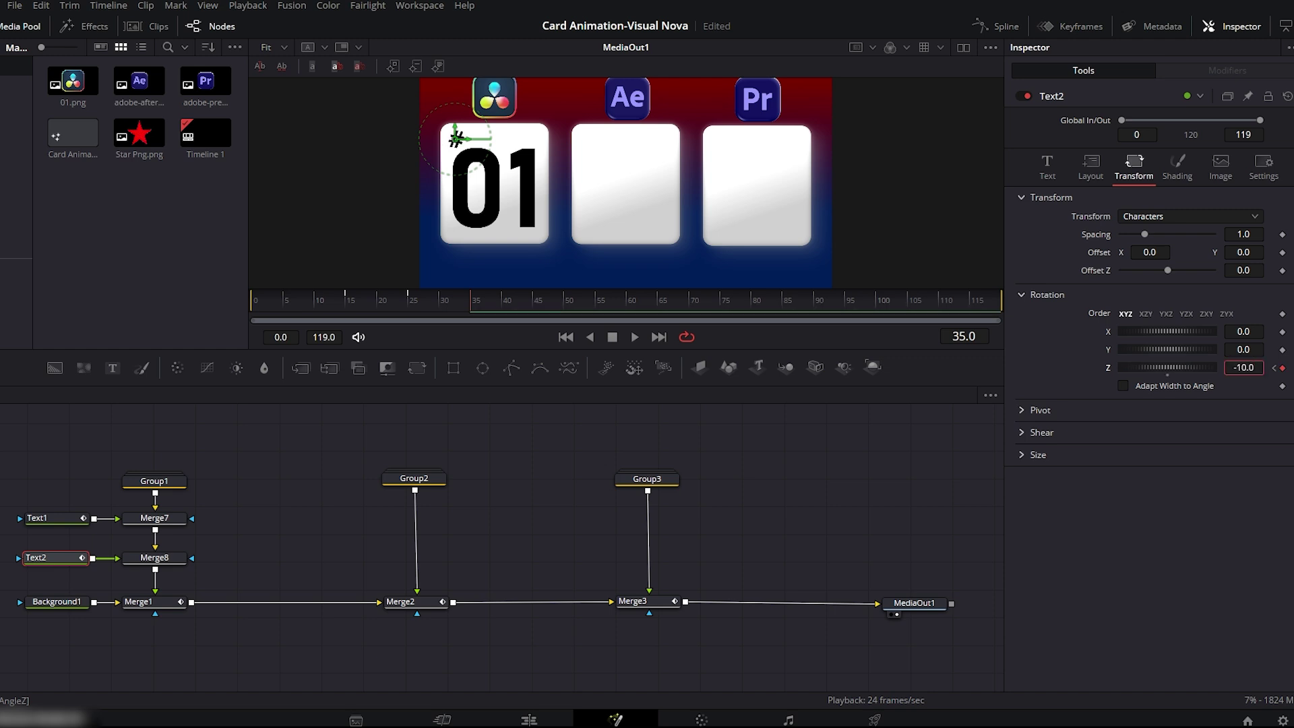
# - Ease the "#" text's rotation keyframes in the spline editor and close it
pyautogui.click(996, 27)
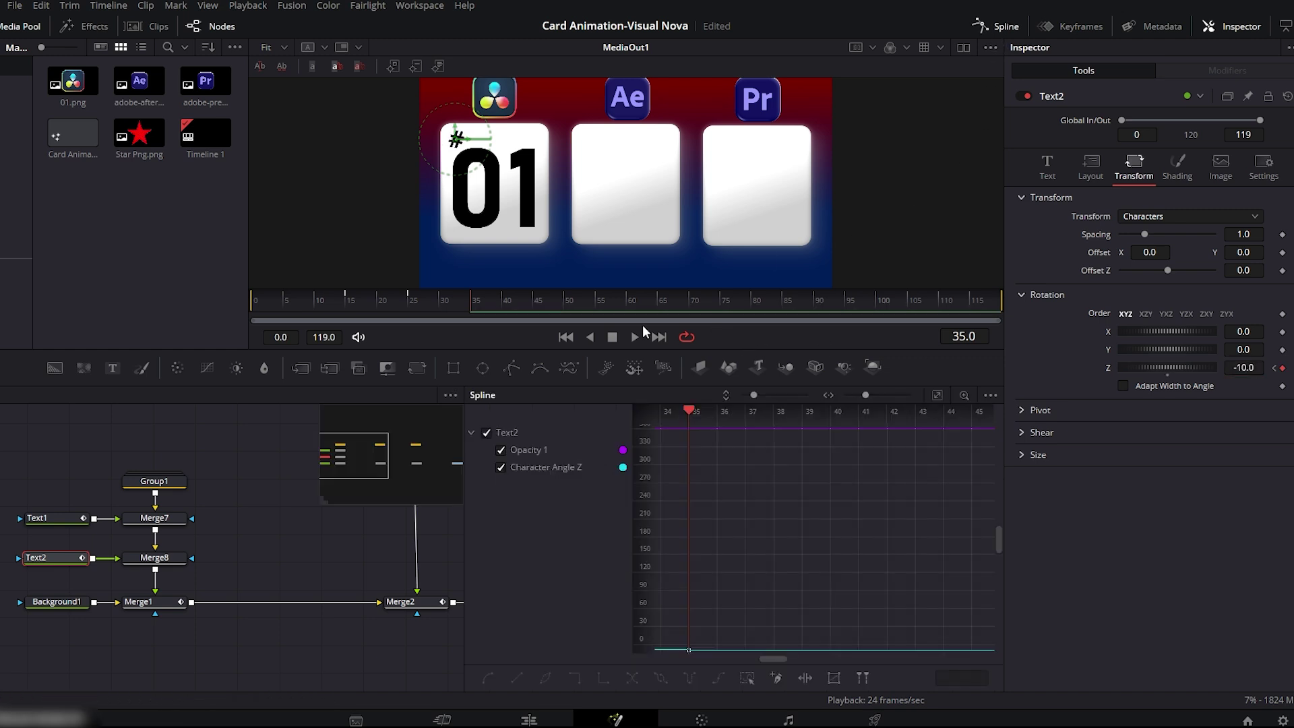
pyautogui.click(936, 396)
pyautogui.moveTo(678, 432); pyautogui.dragTo(986, 645)
pyautogui.press('f')
pyautogui.click(1004, 27)
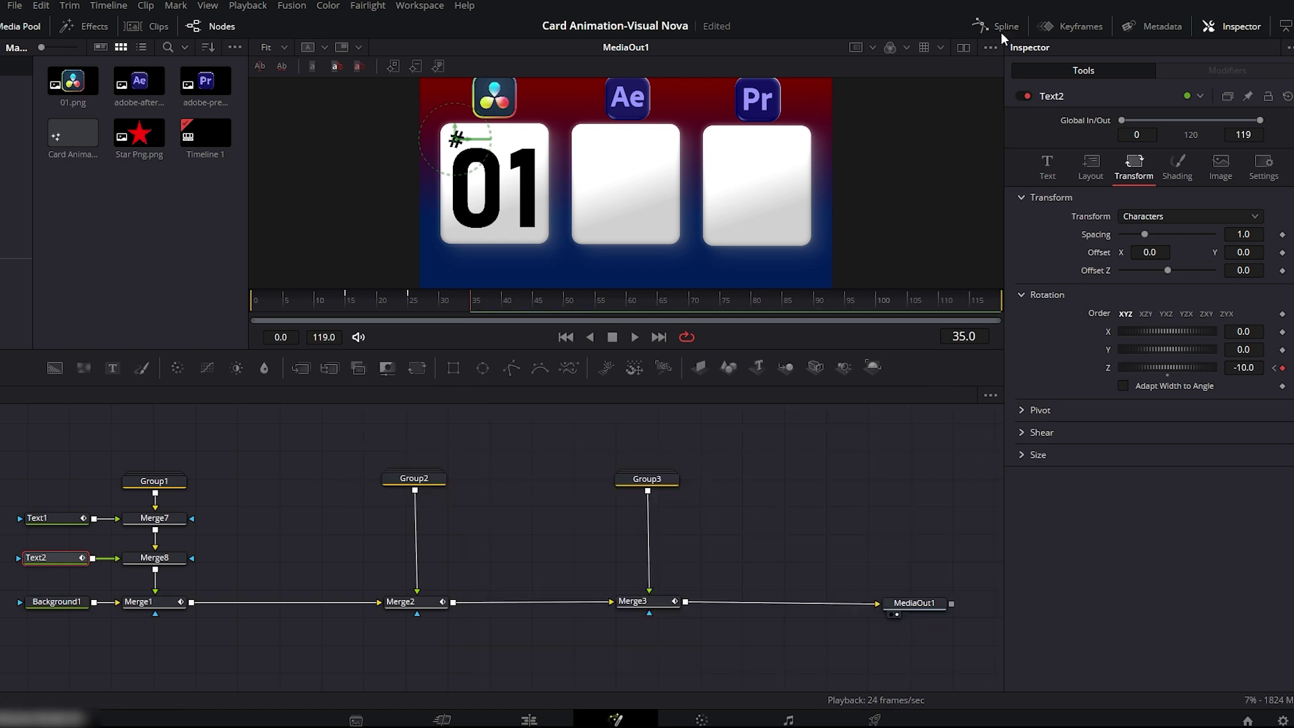
# - Play the animation from the beginning to check the rotation of the "#" text
pyautogui.moveTo(389, 308); pyautogui.dragTo(251, 305)
pyautogui.click(527, 413)
pyautogui.press('space')
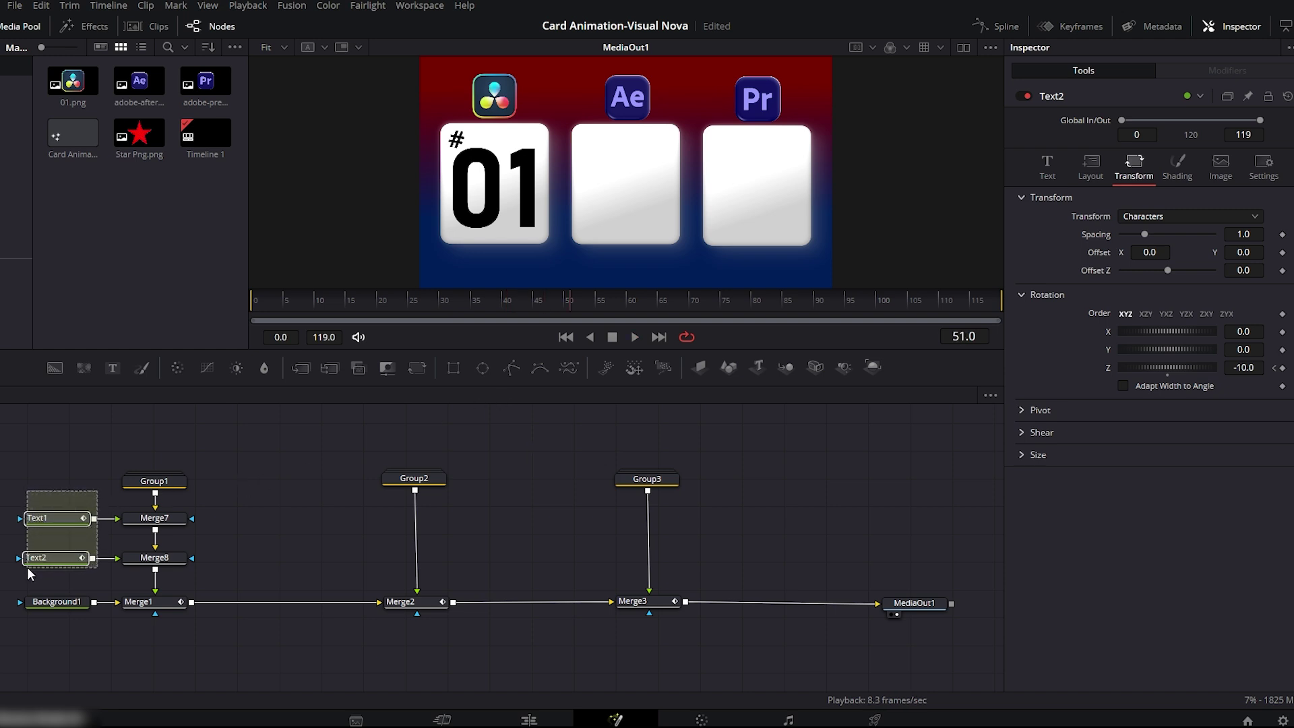
# - Copy the Text1 and Text2 nodes and merge both copies into the second card's branch between Group2 and Merge2
pyautogui.moveTo(28, 570); pyautogui.dragTo(28, 570)
pyautogui.hotkey('ctrl', 's')
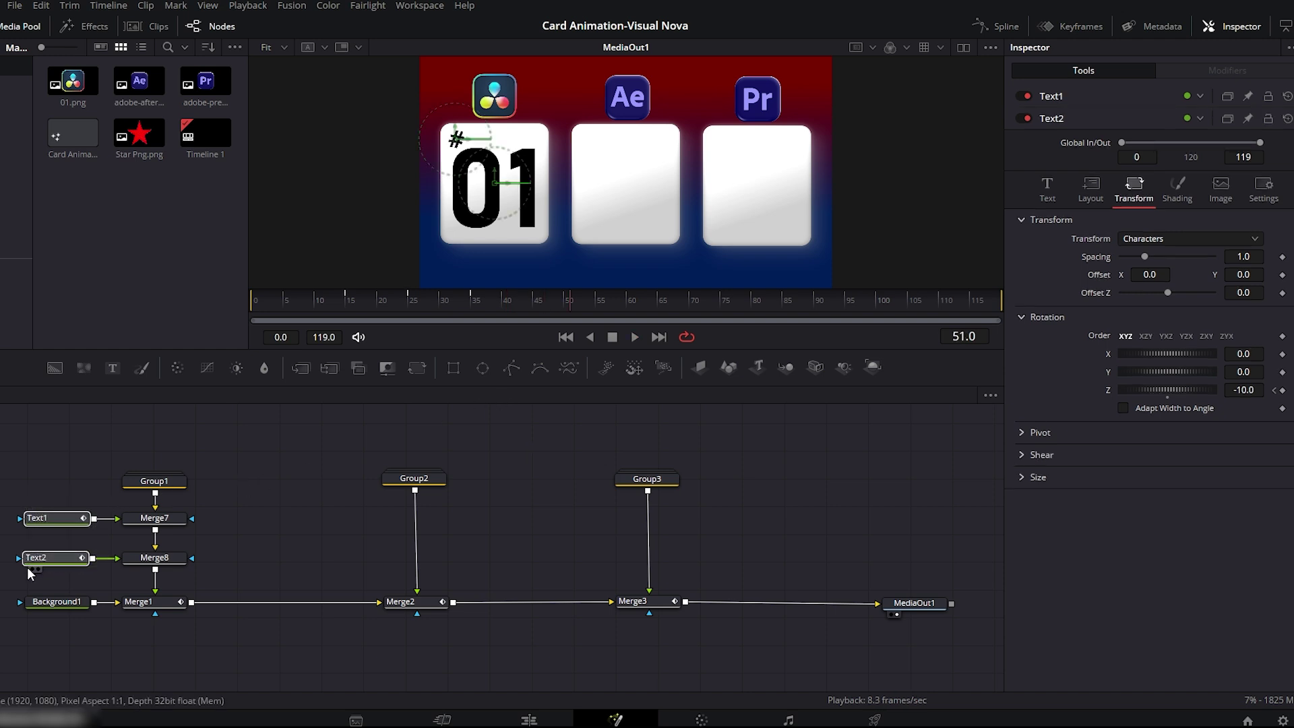
pyautogui.click(271, 519)
pyautogui.hotkey('ctrl', 'v')
pyautogui.moveTo(307, 520); pyautogui.dragTo(414, 491)
pyautogui.moveTo(415, 535); pyautogui.dragTo(415, 534)
pyautogui.click(270, 520)
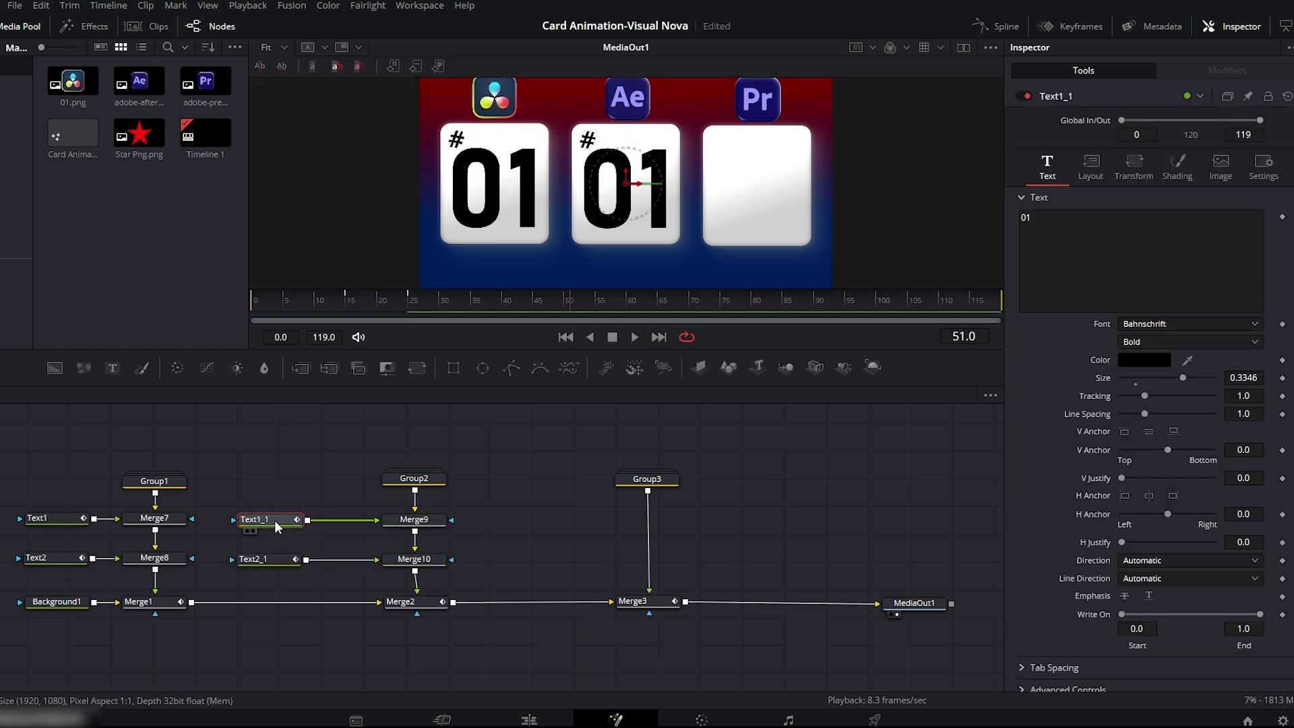
# - Change the second card's number text to 02 and tighten its tracking to 0.945
pyautogui.click(1051, 222)
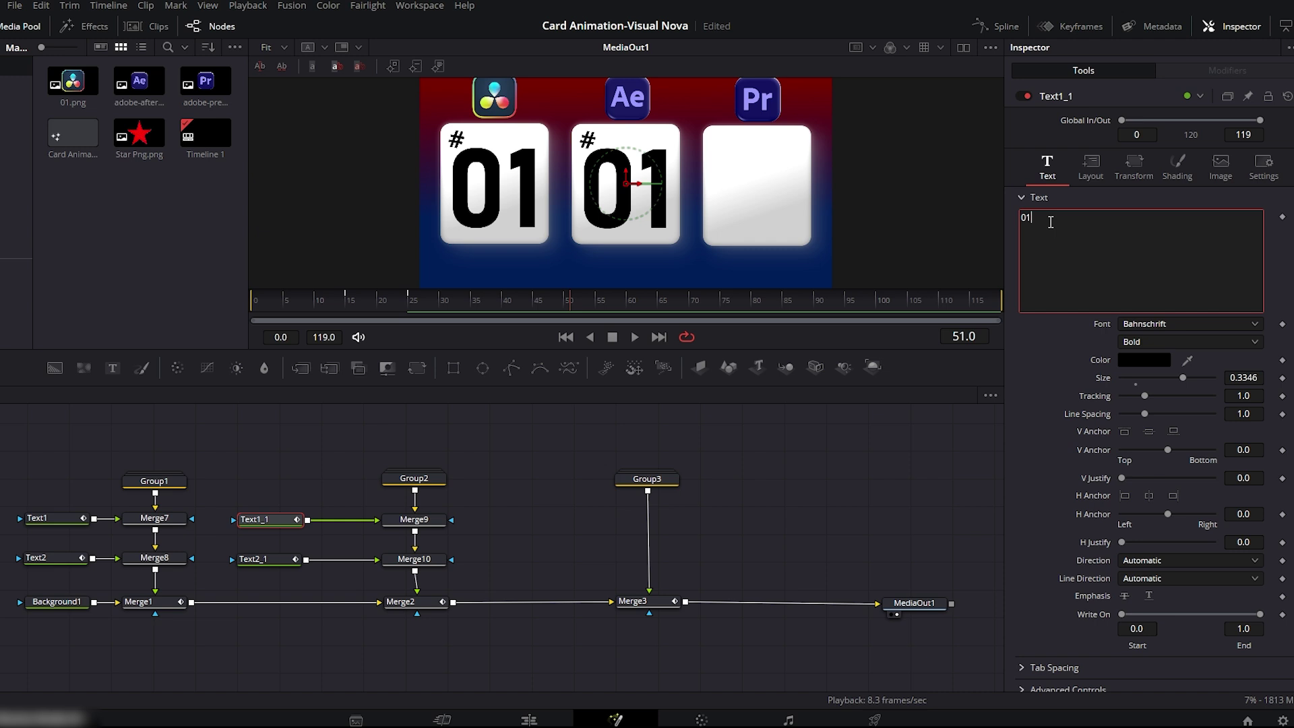
pyautogui.press('BackSpace')
pyautogui.write('2')
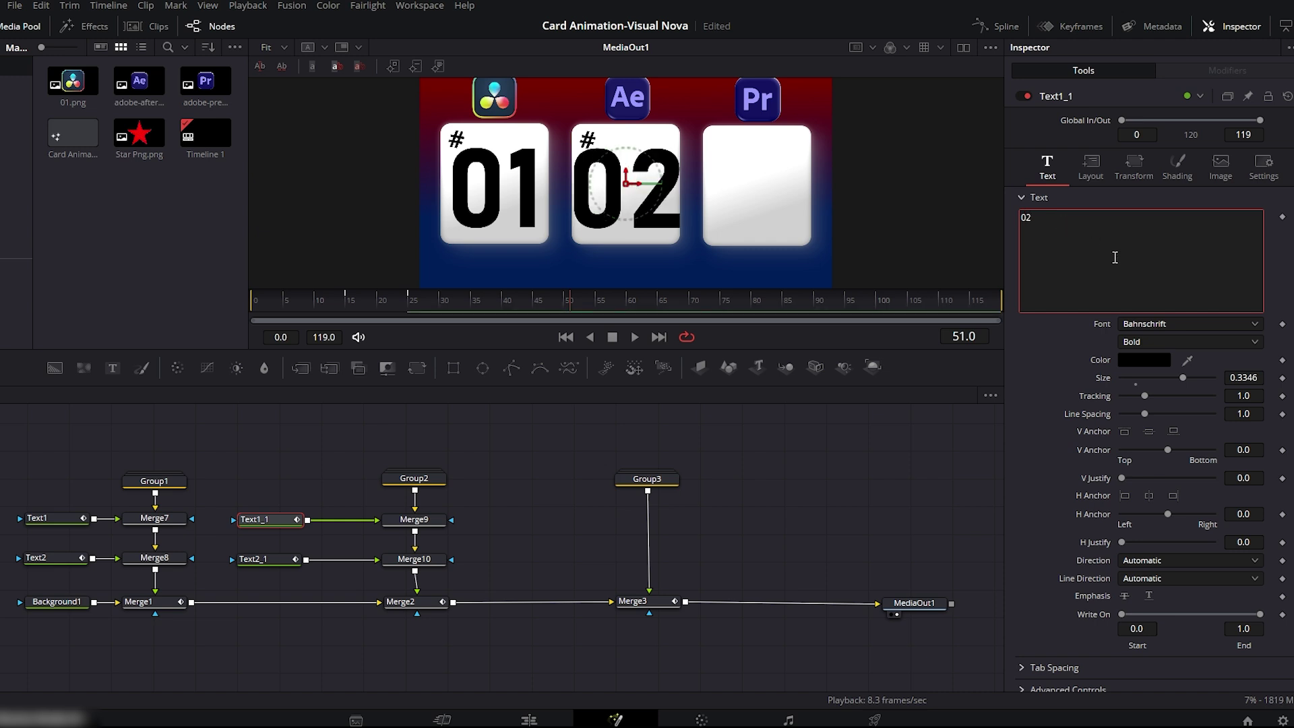
pyautogui.moveTo(1246, 396); pyautogui.dragTo(1223, 396)
# - Copy the second card's two text nodes and merge both copies into the third card's branch between Group3 and Merge3
pyautogui.moveTo(310, 464); pyautogui.dragTo(252, 572)
pyautogui.hotkey('ctrl', 'c')
pyautogui.hotkey('ctrl', 'v')
pyautogui.moveTo(554, 513); pyautogui.dragTo(648, 502)
pyautogui.moveTo(553, 551); pyautogui.dragTo(648, 530)
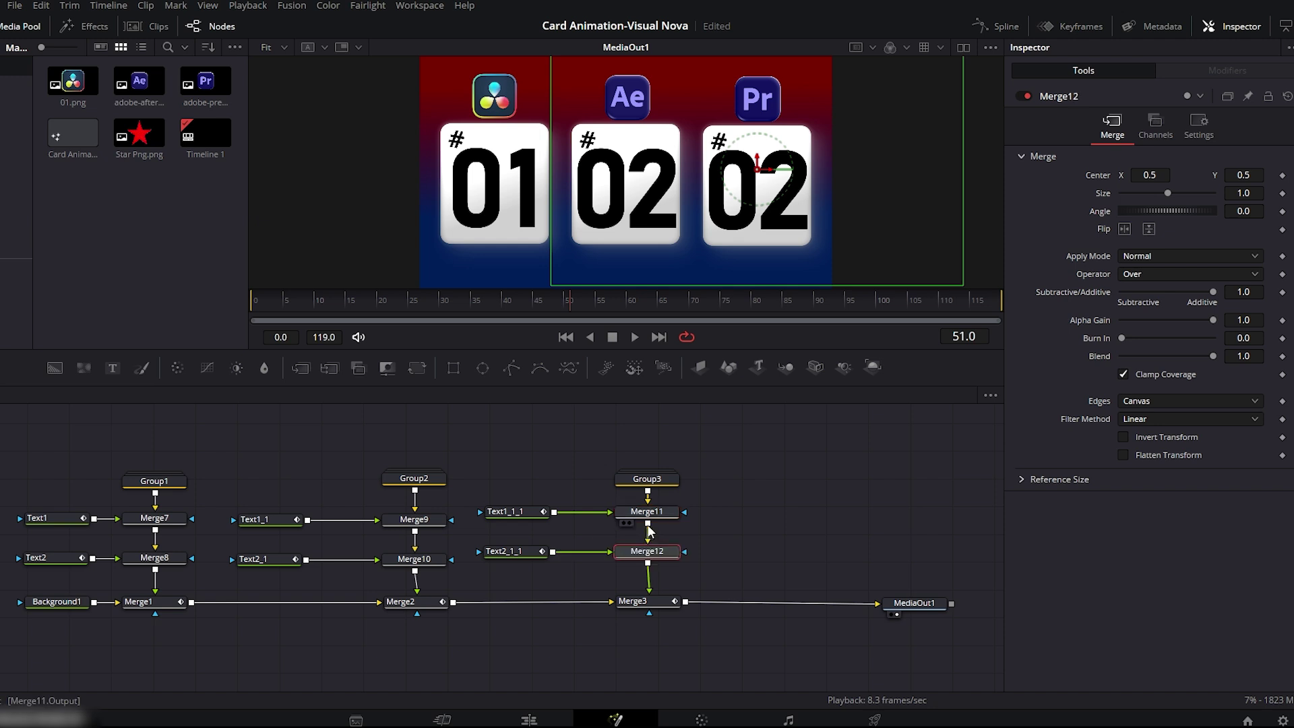
# - Change the third card's number text to 03
pyautogui.click(514, 512)
pyautogui.click(1062, 221)
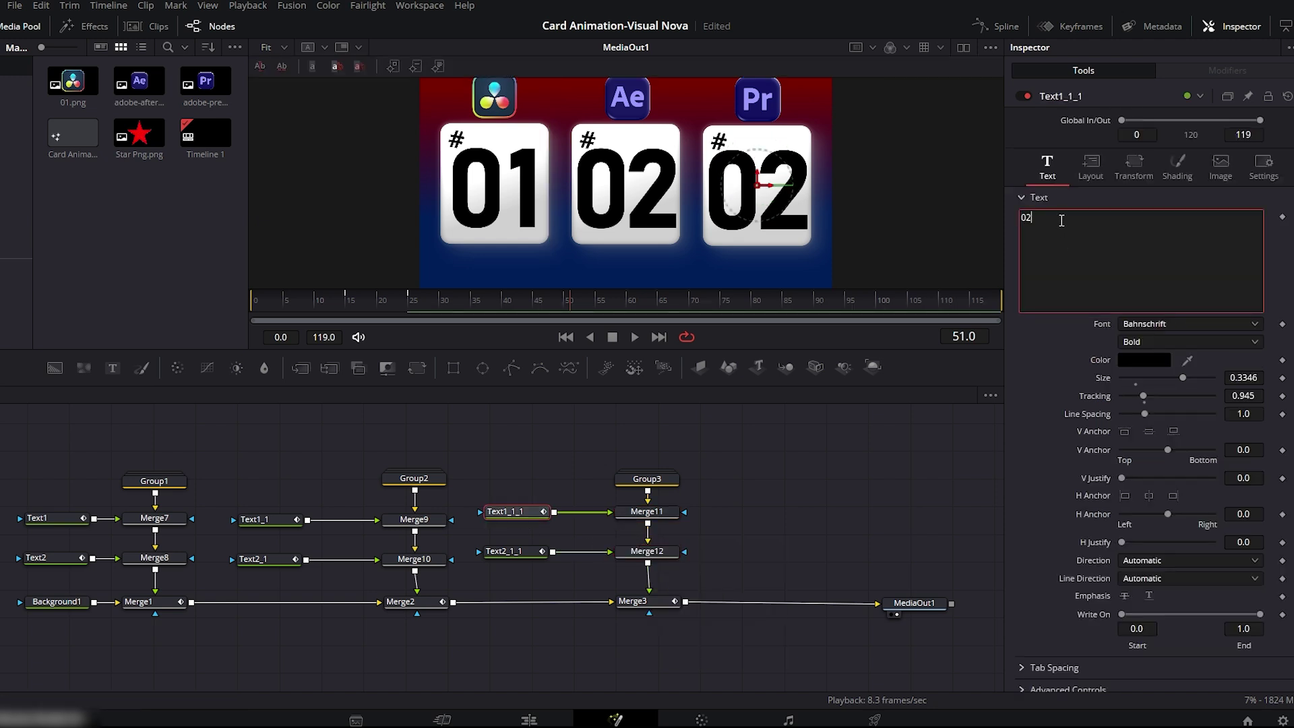
pyautogui.press('BackSpace')
pyautogui.write('3')
# - Play the animation from the beginning to check the numbers on all three cards, and stop it
pyautogui.moveTo(530, 305); pyautogui.dragTo(217, 297)
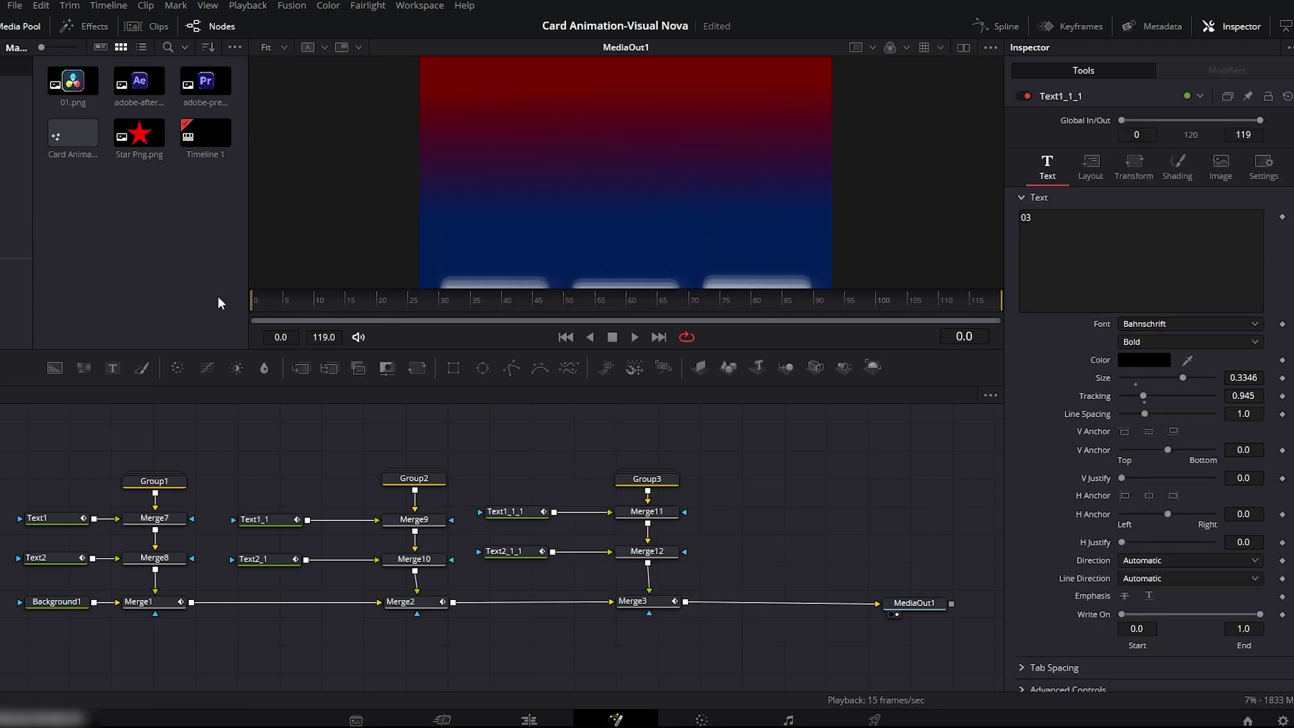
pyautogui.click(635, 337)
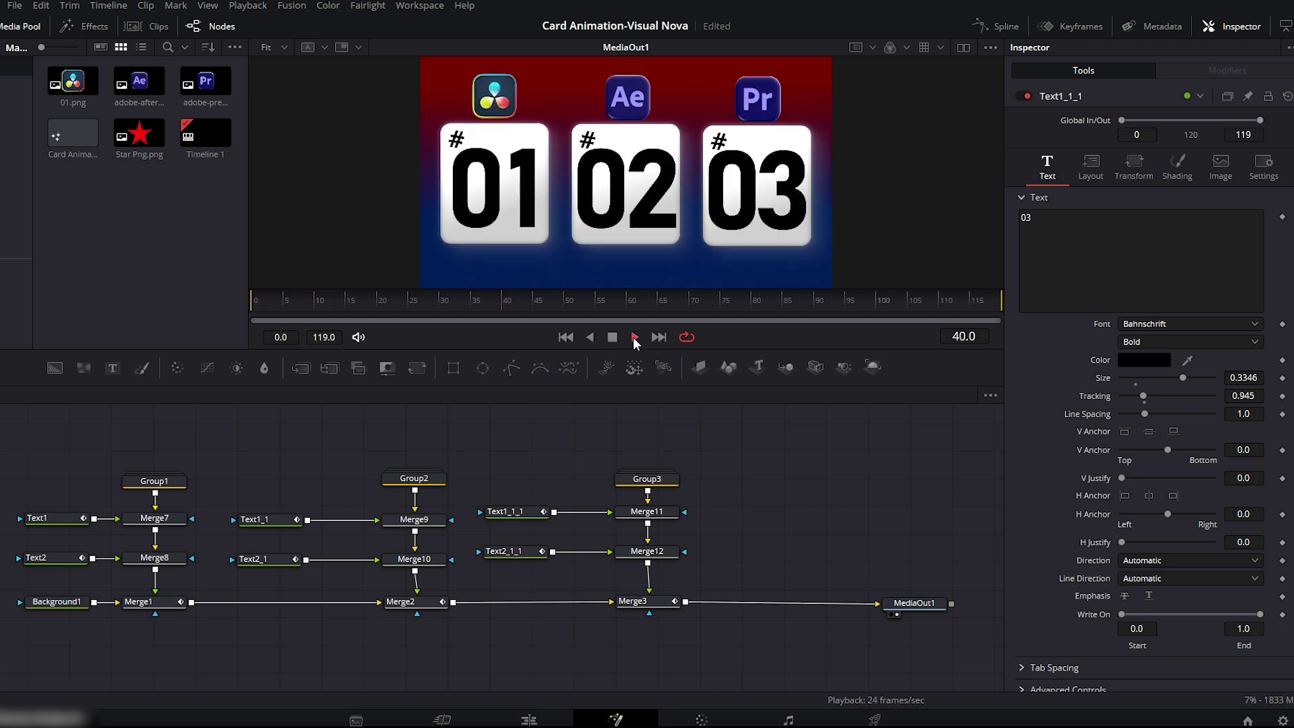
pyautogui.click(617, 335)
# - Move the card branches up and merge Star Png.png into the first card's branch with a Transform node after it
pyautogui.moveTo(722, 450); pyautogui.dragTo(47, 568)
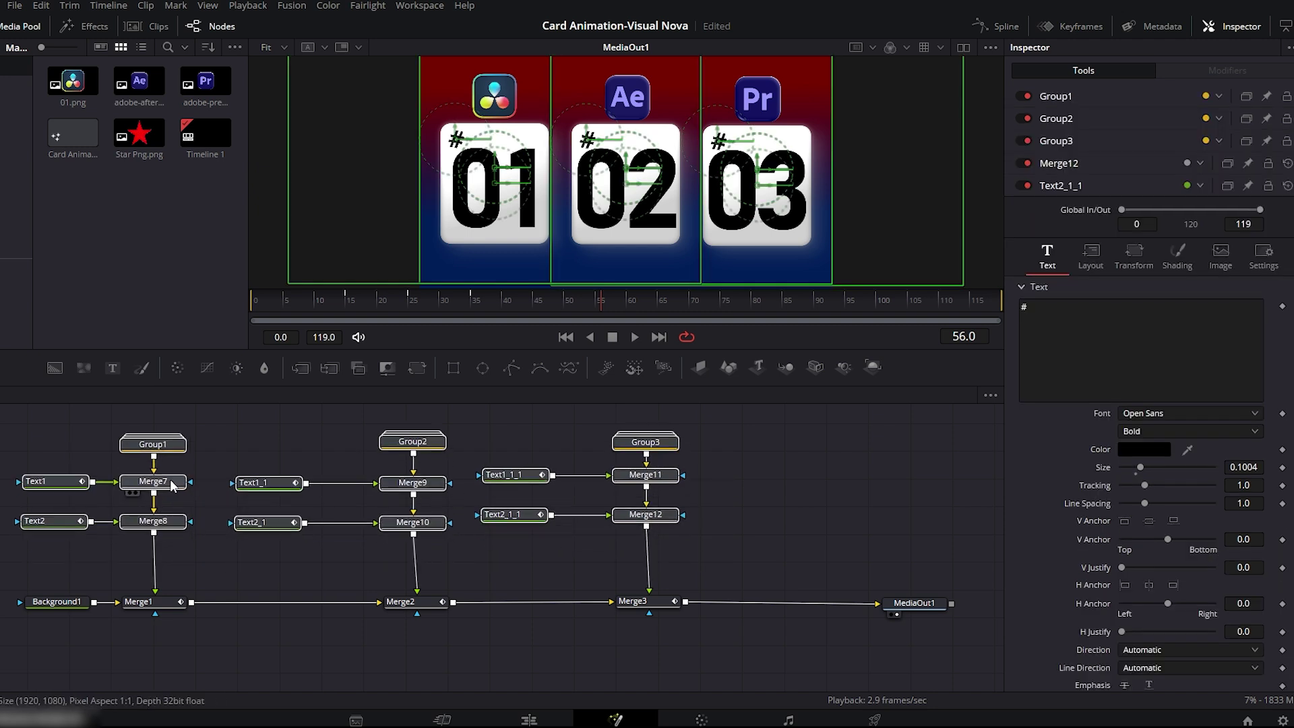
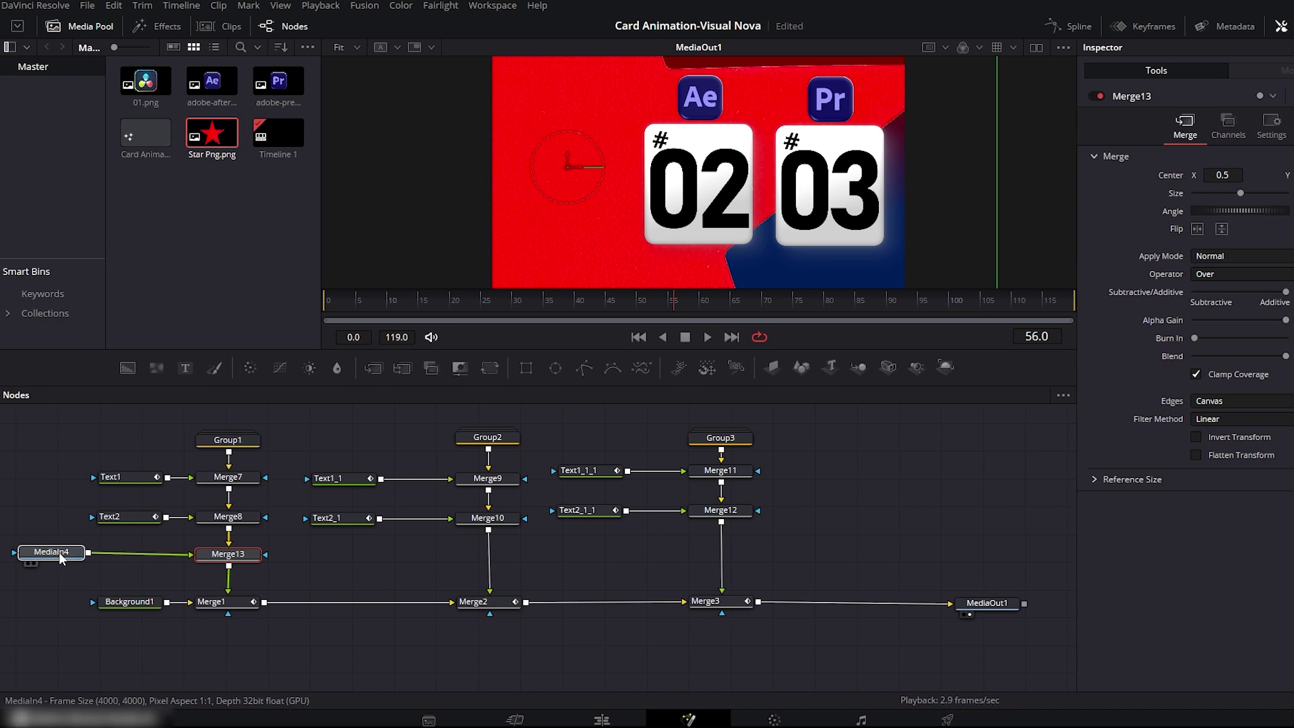
pyautogui.click(60, 555)
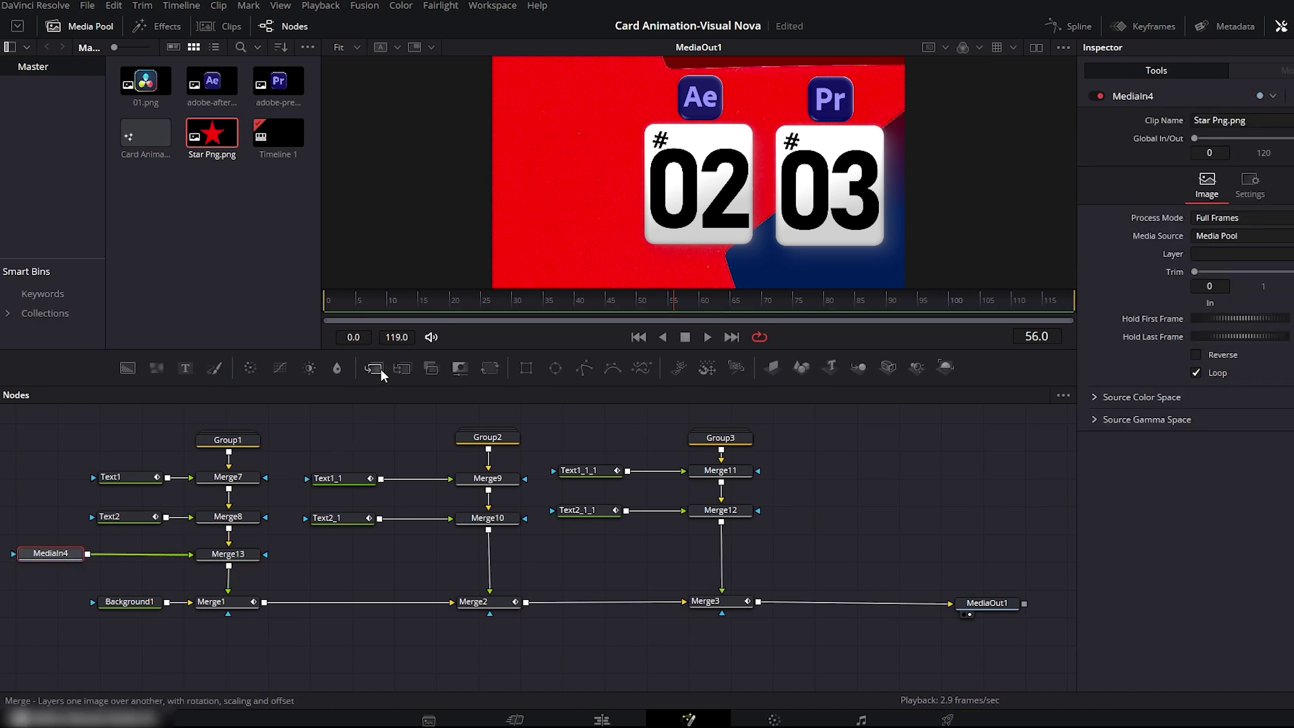
pyautogui.click(490, 368)
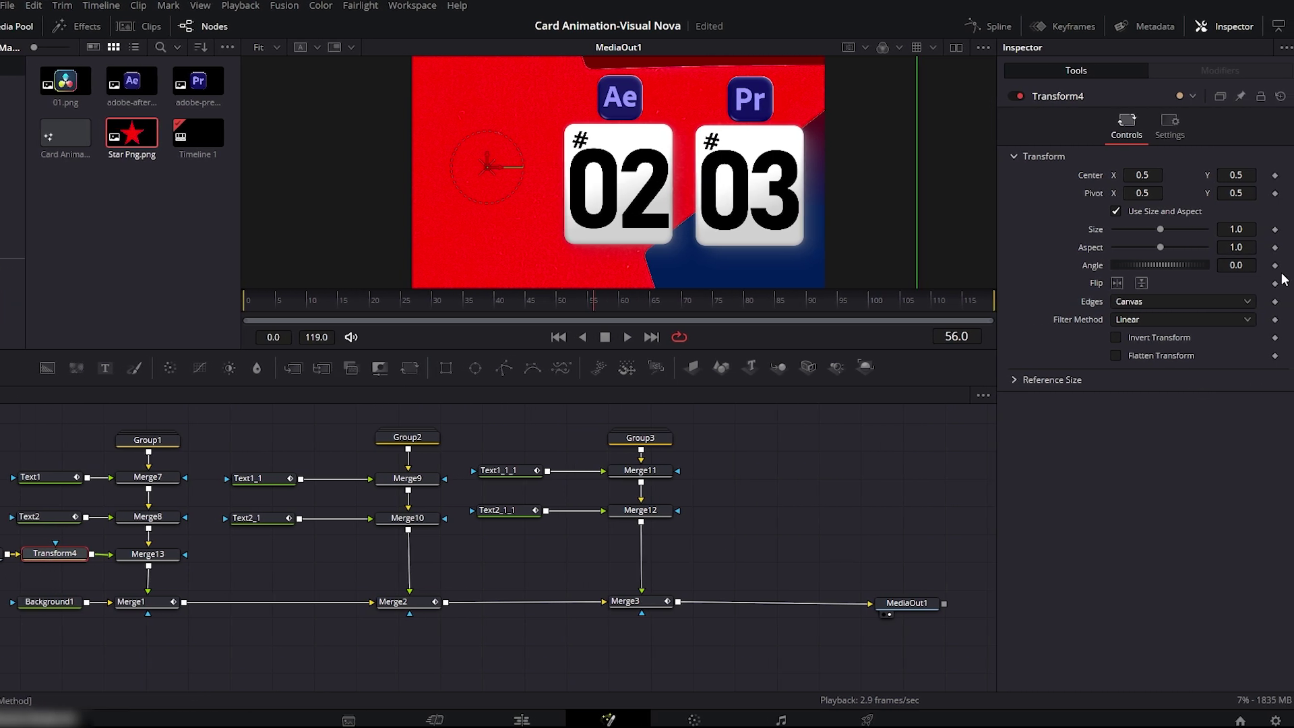
# - Shrink the star and raise its vertical center to about 0.535 so it sits on the first card
pyautogui.moveTo(1245, 229); pyautogui.dragTo(1180, 229)
pyautogui.moveTo(1240, 176); pyautogui.dragTo(1266, 175)
pyautogui.moveTo(1240, 229); pyautogui.dragTo(1237, 229)
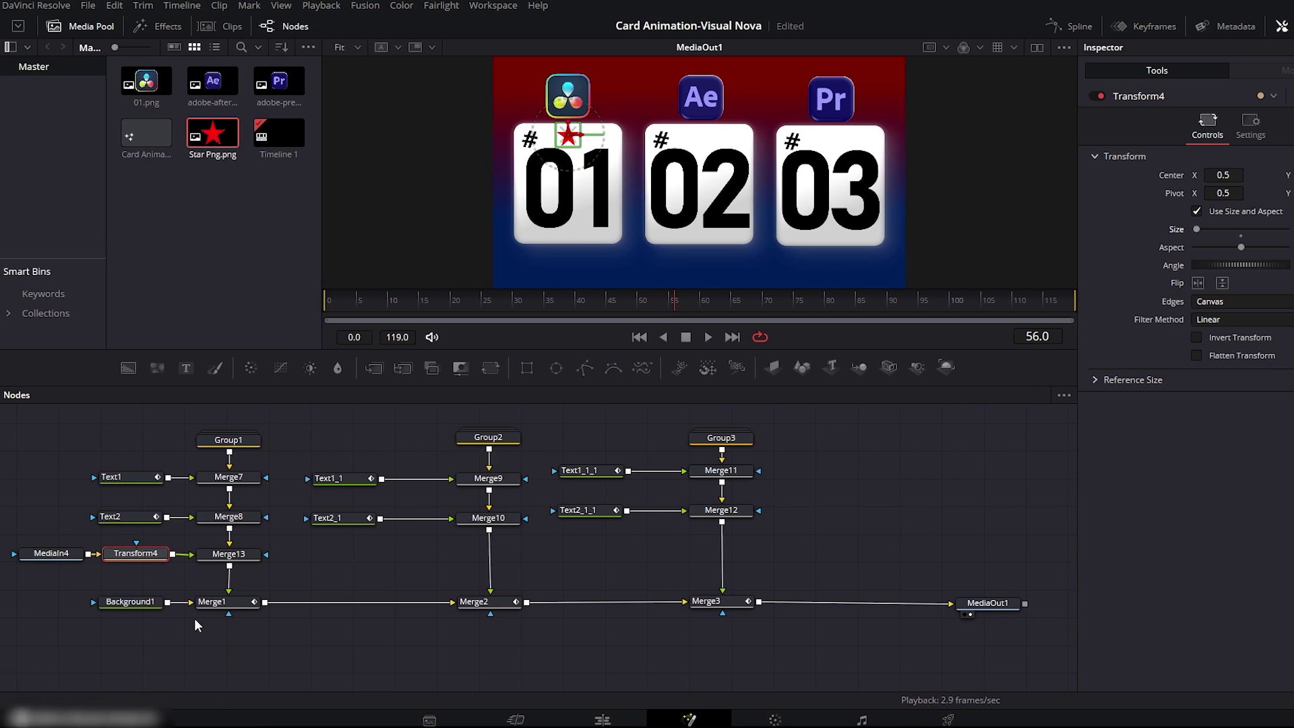
# - Move the row of nodes from Background1 to MediaOut1 down to free space below Merge13
pyautogui.moveTo(971, 653); pyautogui.dragTo(91, 586)
pyautogui.moveTo(234, 602); pyautogui.dragTo(236, 657)
# - Set the star's size to 0.017 and its center to X 0.547, Y 0.539, in the first card's upper-right corner
pyautogui.click(136, 553)
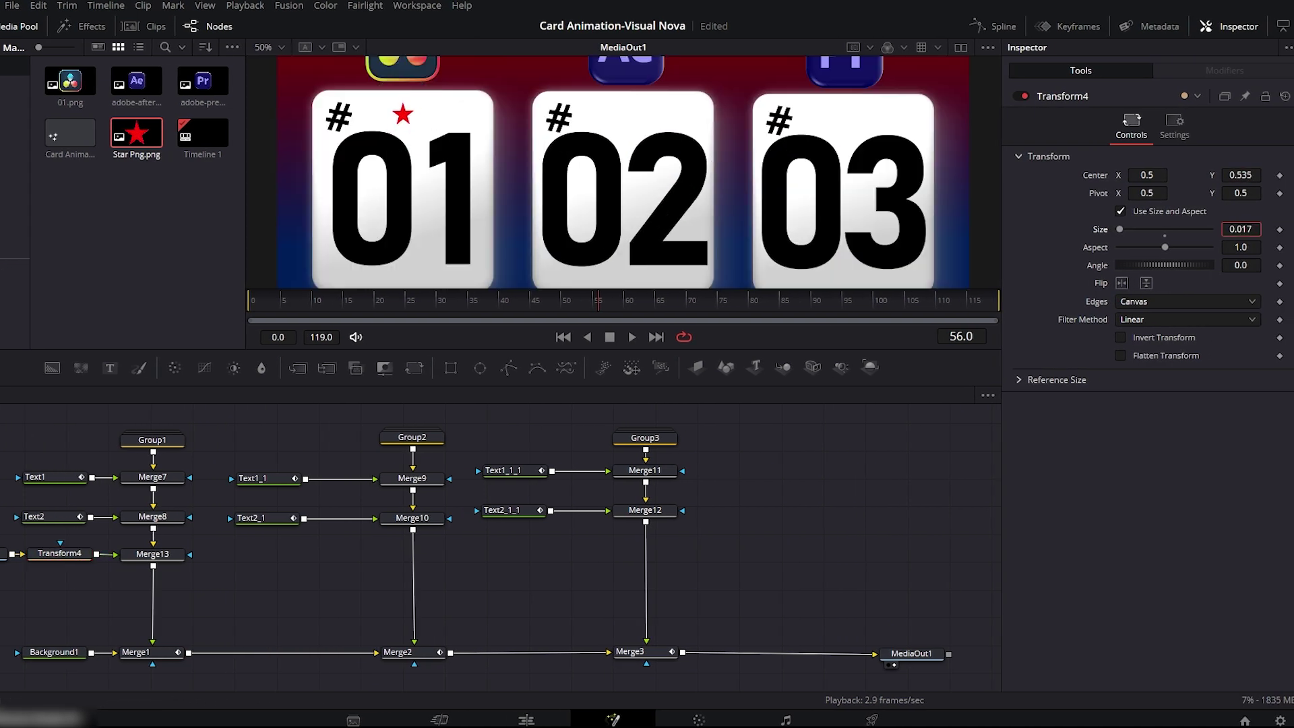
pyautogui.click(1244, 175)
pyautogui.moveTo(1140, 171); pyautogui.dragTo(1160, 171)
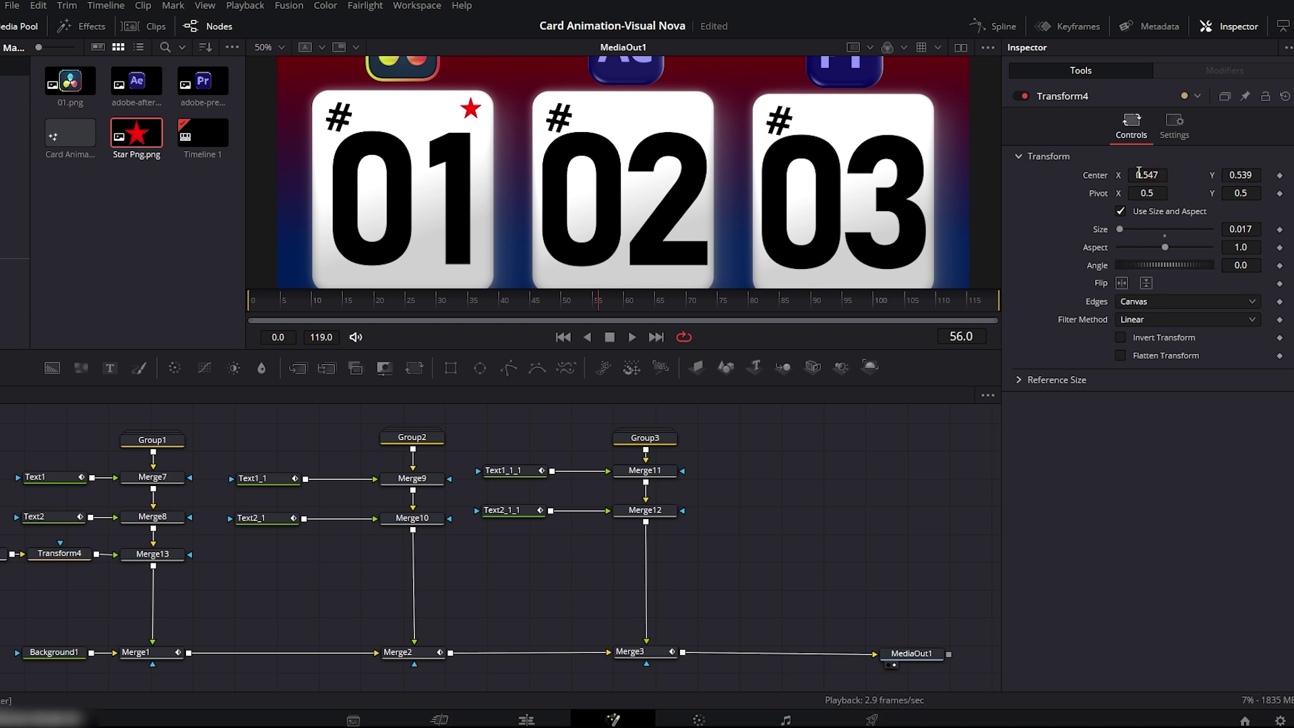
# - Copy the star's MediaIn4 and Transform4 nodes and merge the copy into the first card's branch below Merge13
pyautogui.moveTo(148, 586); pyautogui.dragTo(46, 558)
pyautogui.hotkey('ctrl', 'c')
pyautogui.hotkey('ctrl', 'v')
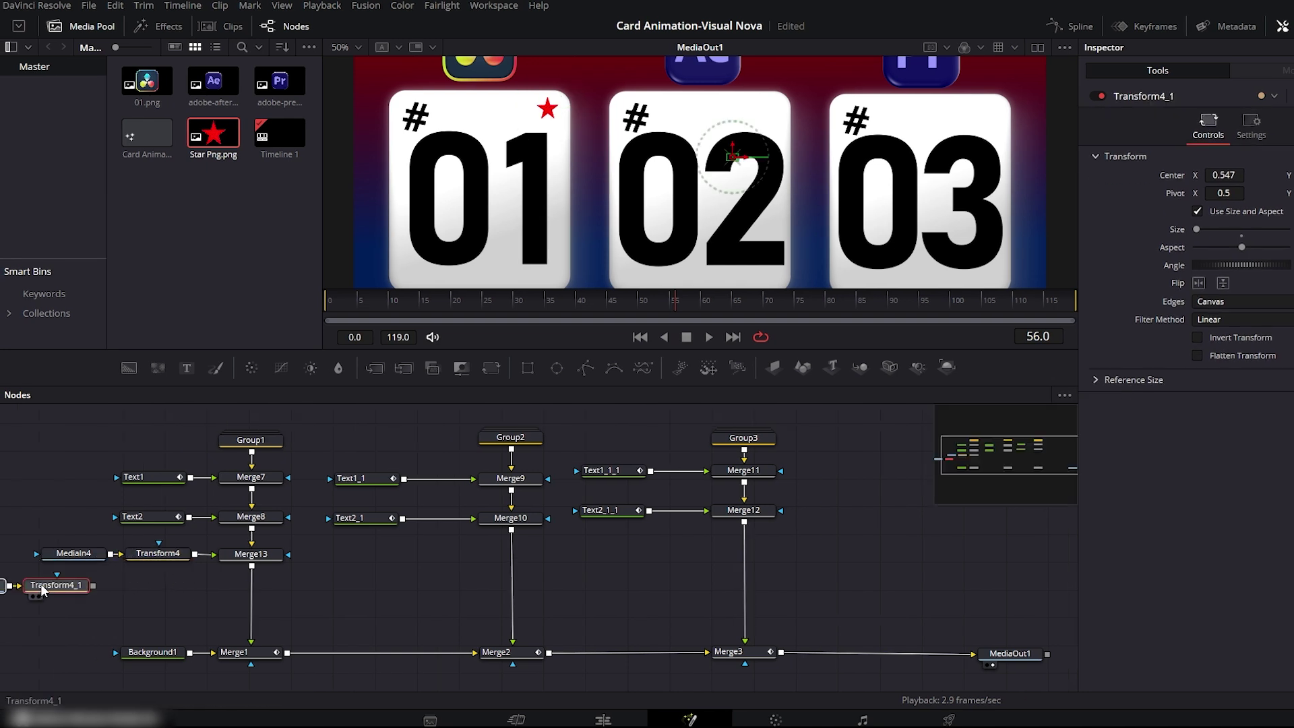
pyautogui.moveTo(128, 588); pyautogui.dragTo(250, 568)
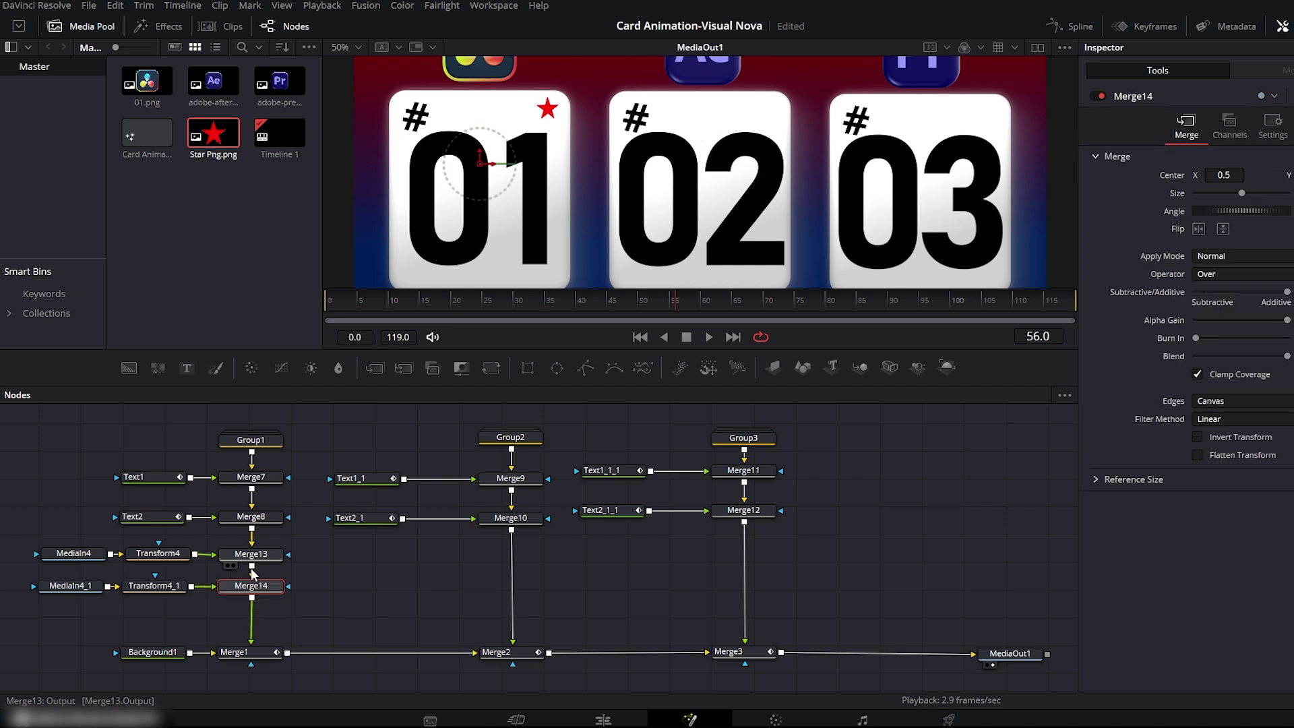
# - Move the second star to the left of the first one, at center X 0.5315
pyautogui.click(161, 590)
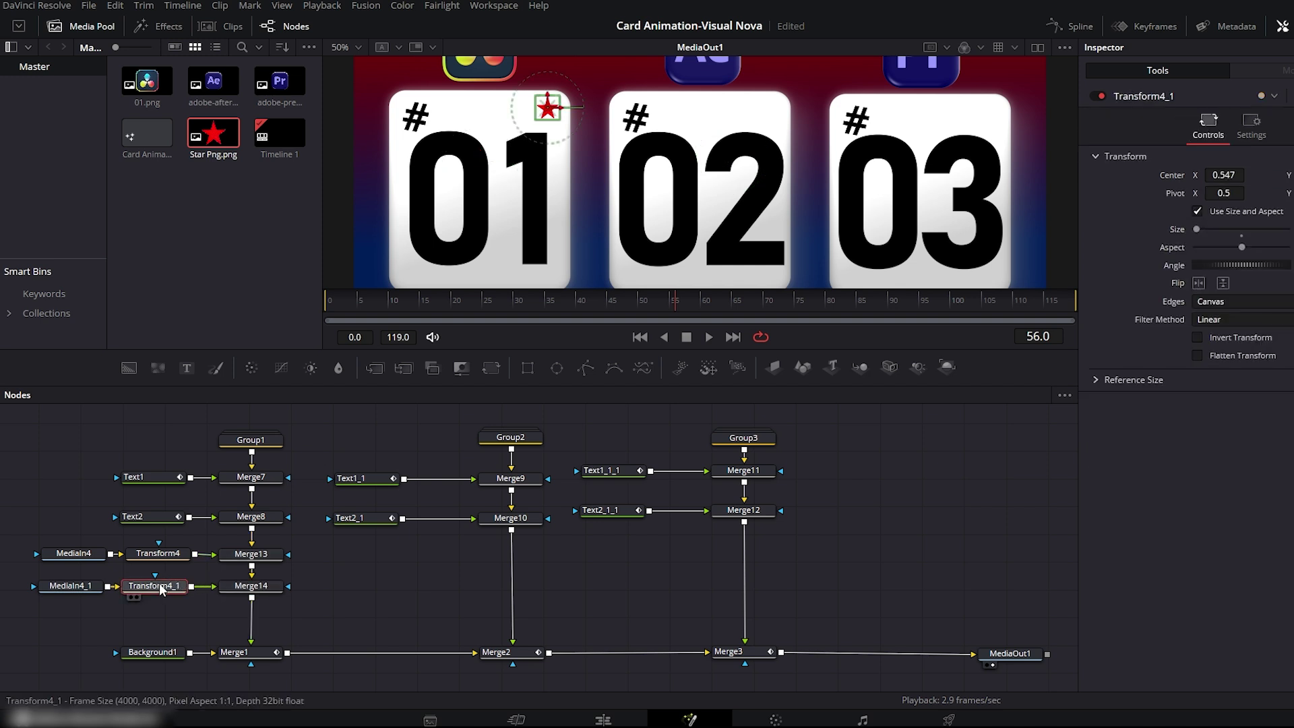
pyautogui.moveTo(561, 108); pyautogui.dragTo(544, 108)
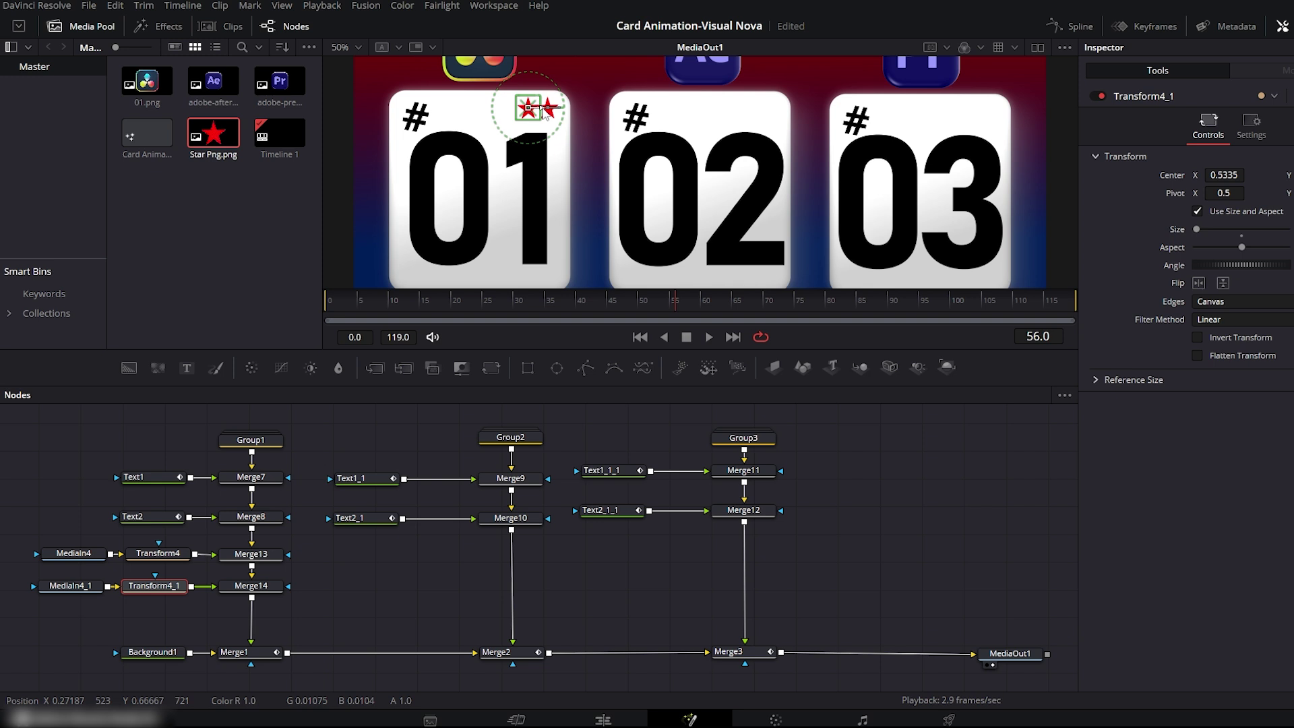
pyautogui.click(413, 436)
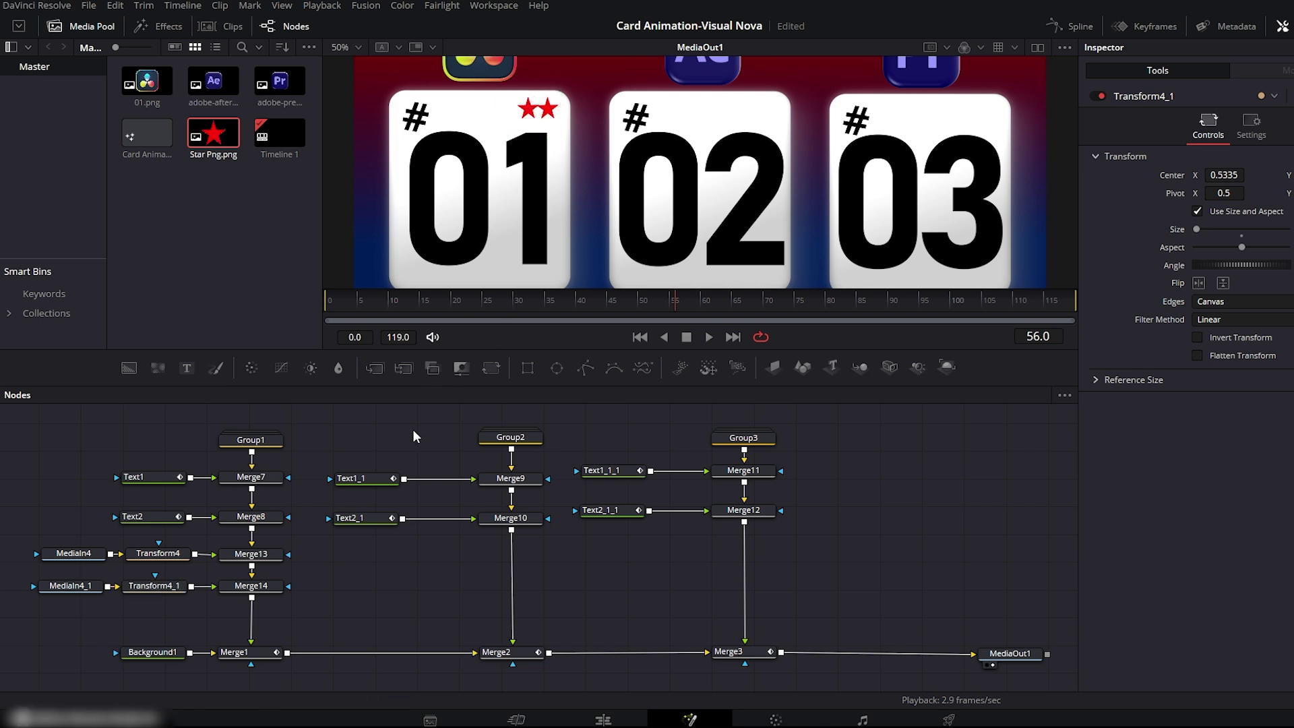
# - Copy the second star's MediaIn4_1 and Transform4_1 nodes and merge the copy into the branch below Merge14
pyautogui.moveTo(91, 603); pyautogui.dragTo(70, 593)
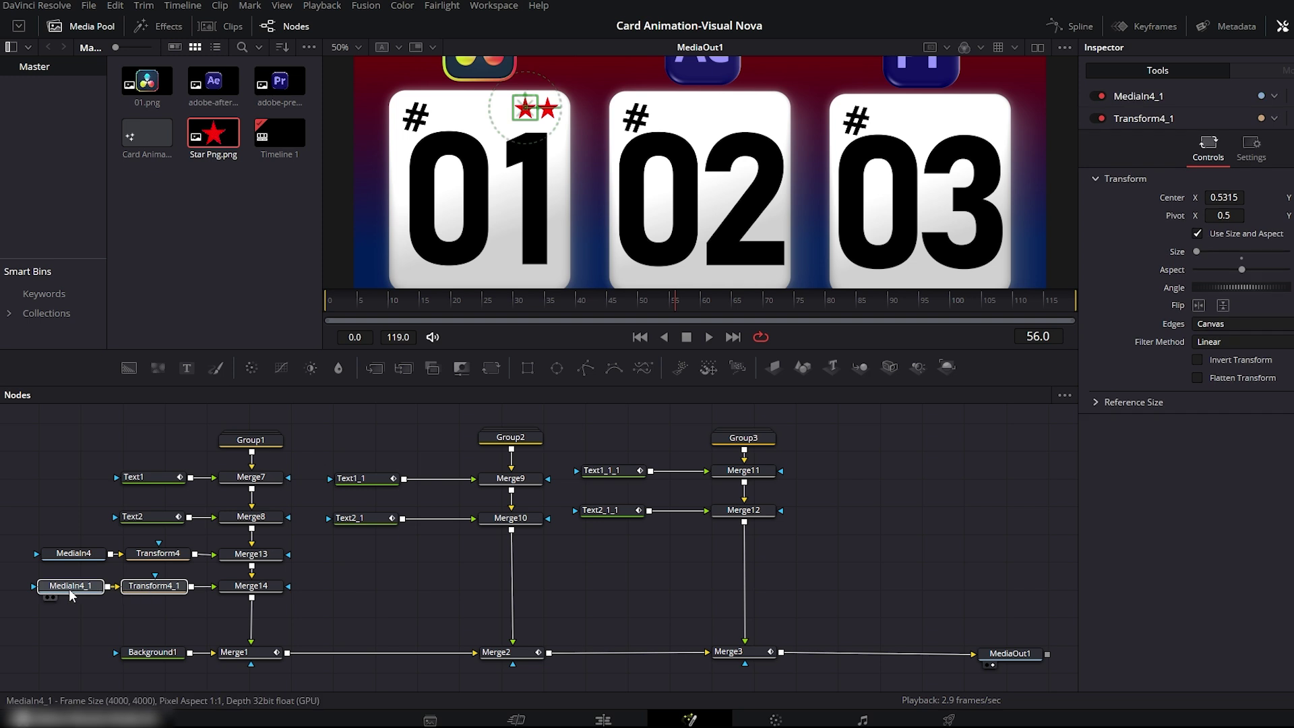
pyautogui.hotkey('ctrl', 'c')
pyautogui.hotkey('ctrl', 'v')
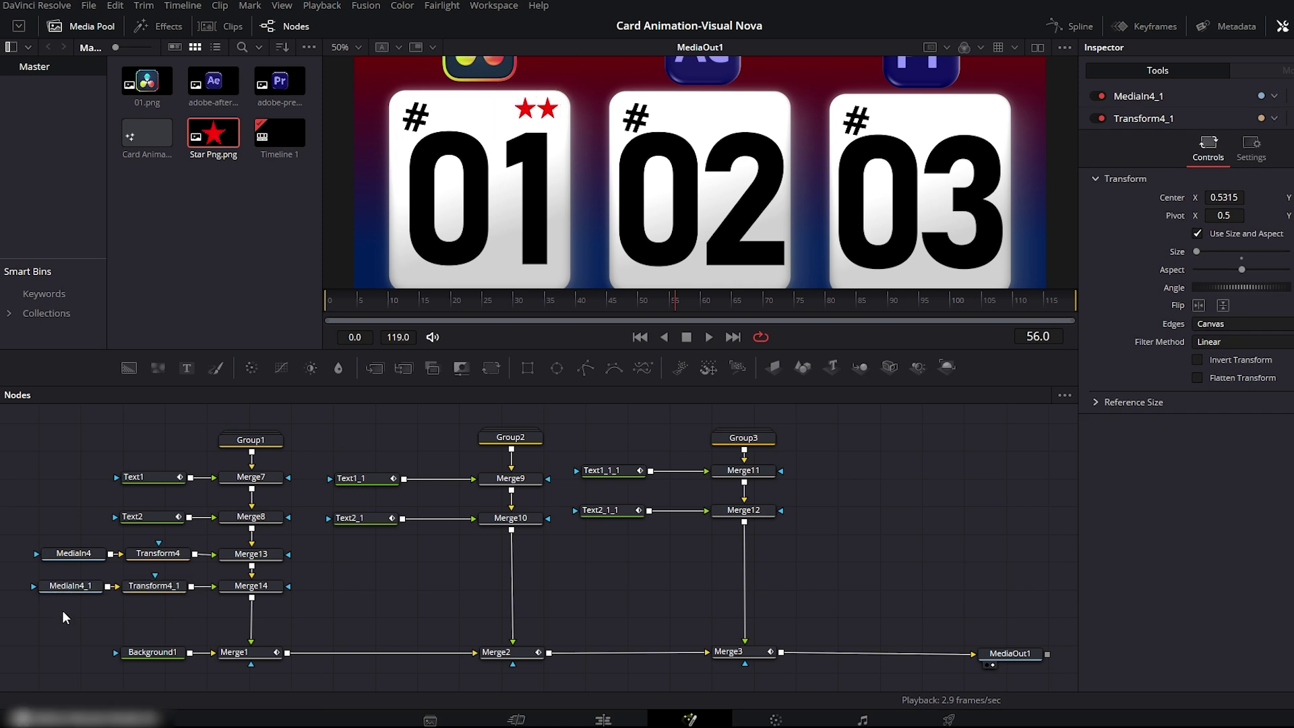
pyautogui.moveTo(62, 609); pyautogui.dragTo(252, 600)
# - Move the third star to the left of the other two, at center X 0.515
pyautogui.click(149, 611)
pyautogui.moveTo(526, 109); pyautogui.dragTo(515, 112)
pyautogui.click(399, 575)
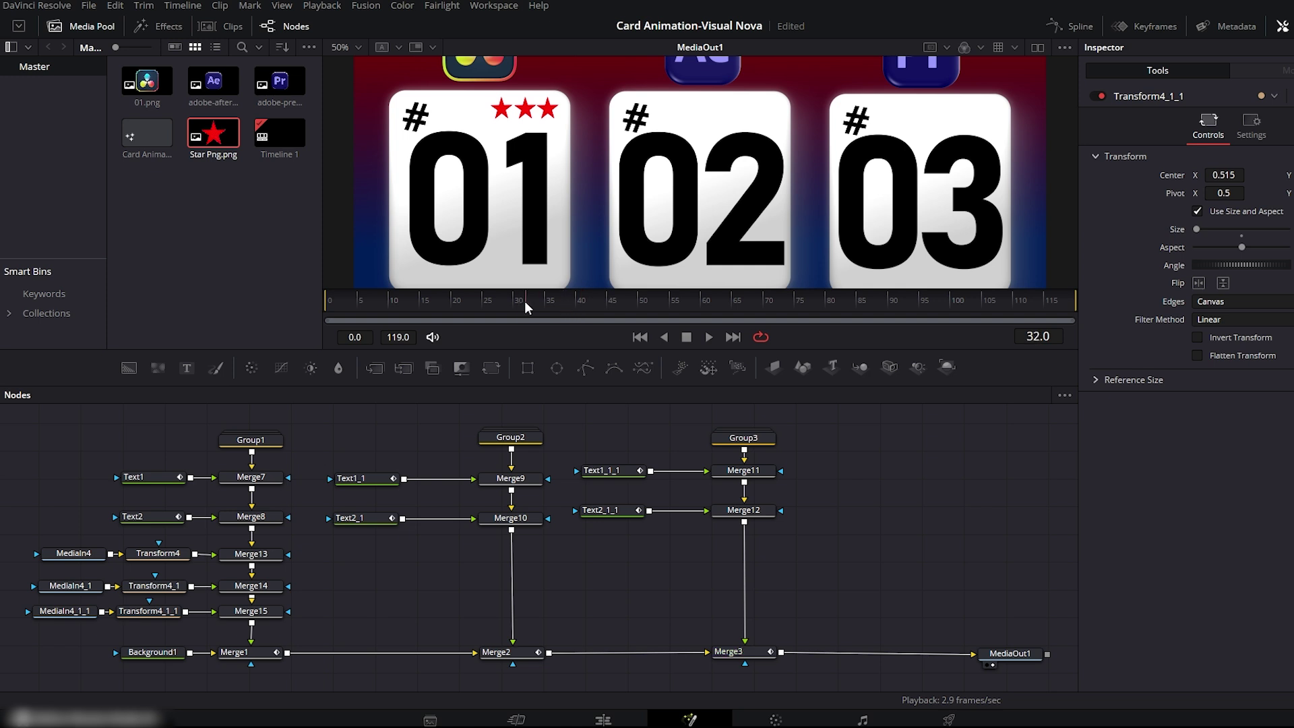
# - At frame 30, keyframe the leftmost star's size at 0 and angle at -90 in Transform4_1_1
pyautogui.moveTo(525, 302); pyautogui.dragTo(513, 302)
pyautogui.doubleClick(1247, 229)
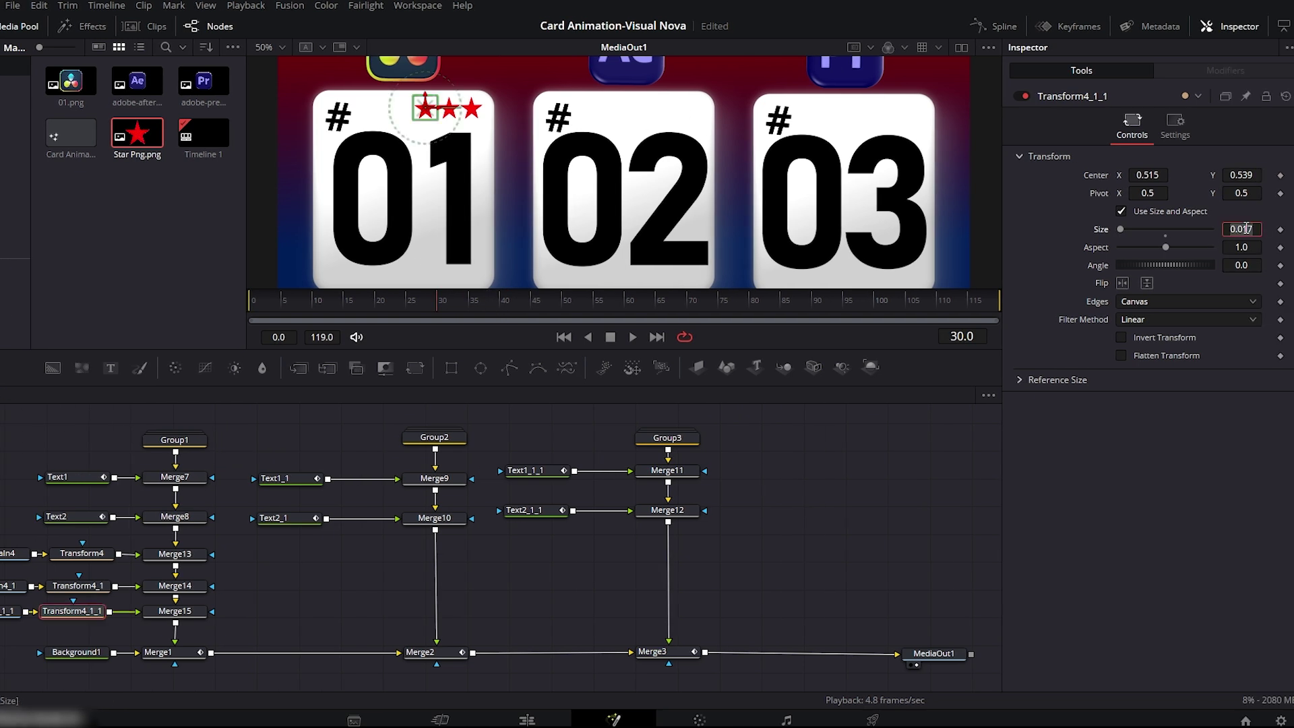
pyautogui.press('Return')
pyautogui.click(1241, 264)
pyautogui.write('-90')
pyautogui.press('Tab')
pyautogui.click(1281, 230)
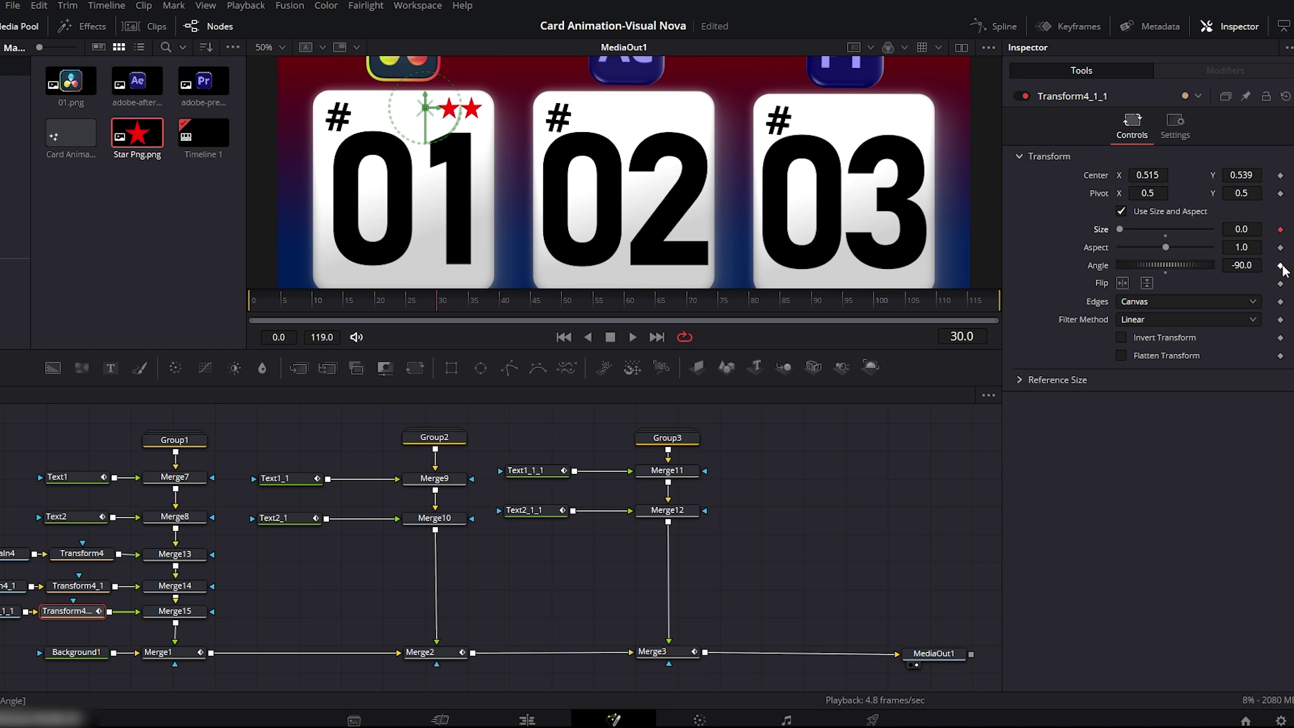
# - At frame 30, keyframe the middle star's size at 0 and angle at -90 in Transform4_1
pyautogui.click(78, 586)
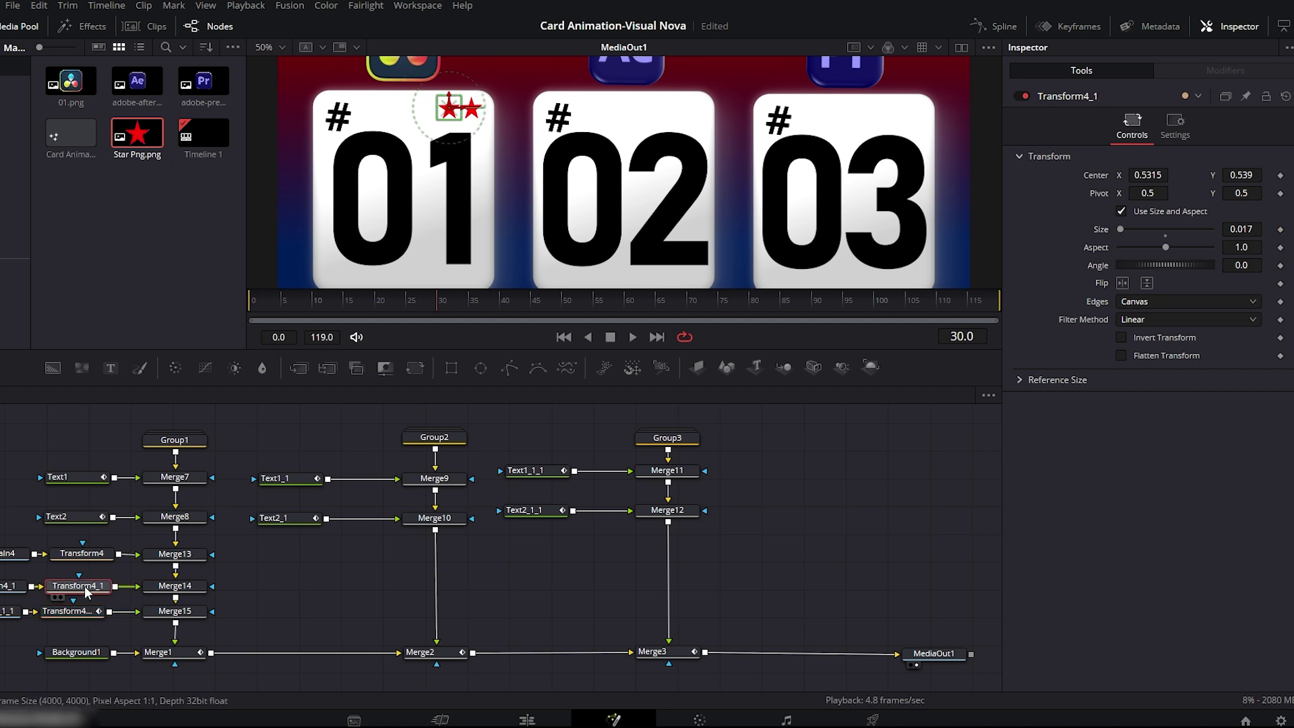
pyautogui.click(1252, 229)
pyautogui.press('Return')
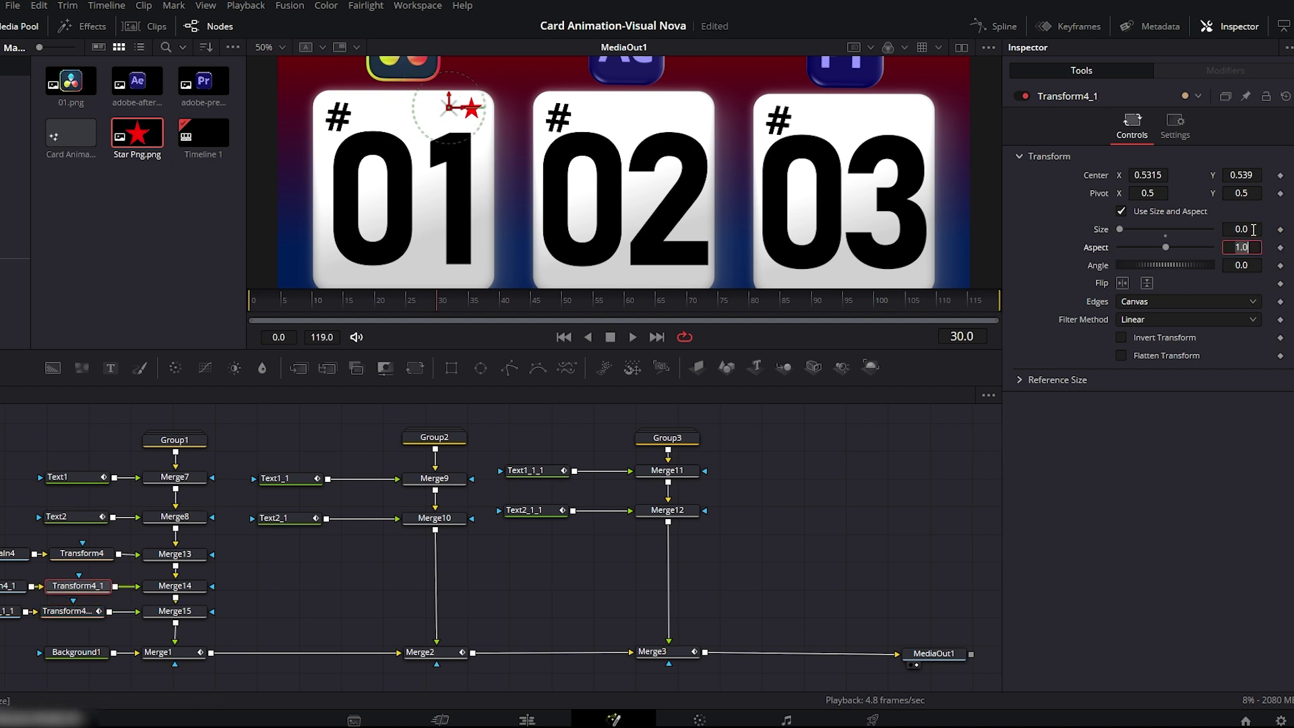
# - At frame 30, keyframe the rightmost star's size at 0 and angle at -90 in Transform4
pyautogui.click(79, 554)
pyautogui.click(1258, 230)
pyautogui.write('0')
pyautogui.press('Tab')
pyautogui.press('Tab')
pyautogui.write('-90')
pyautogui.press('Tab')
pyautogui.click(1280, 230)
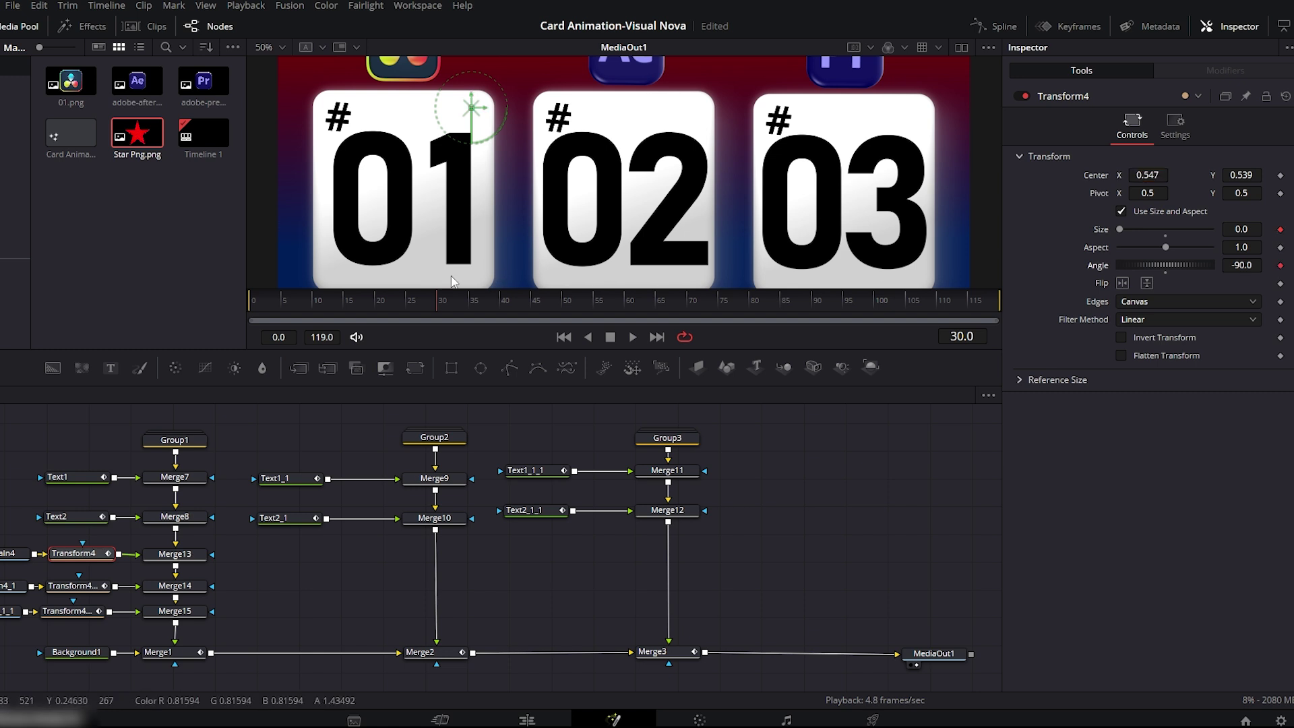
# - At frame 40, keyframe the rightmost star's size at 0.017 and angle at 0
pyautogui.moveTo(437, 299); pyautogui.dragTo(490, 301)
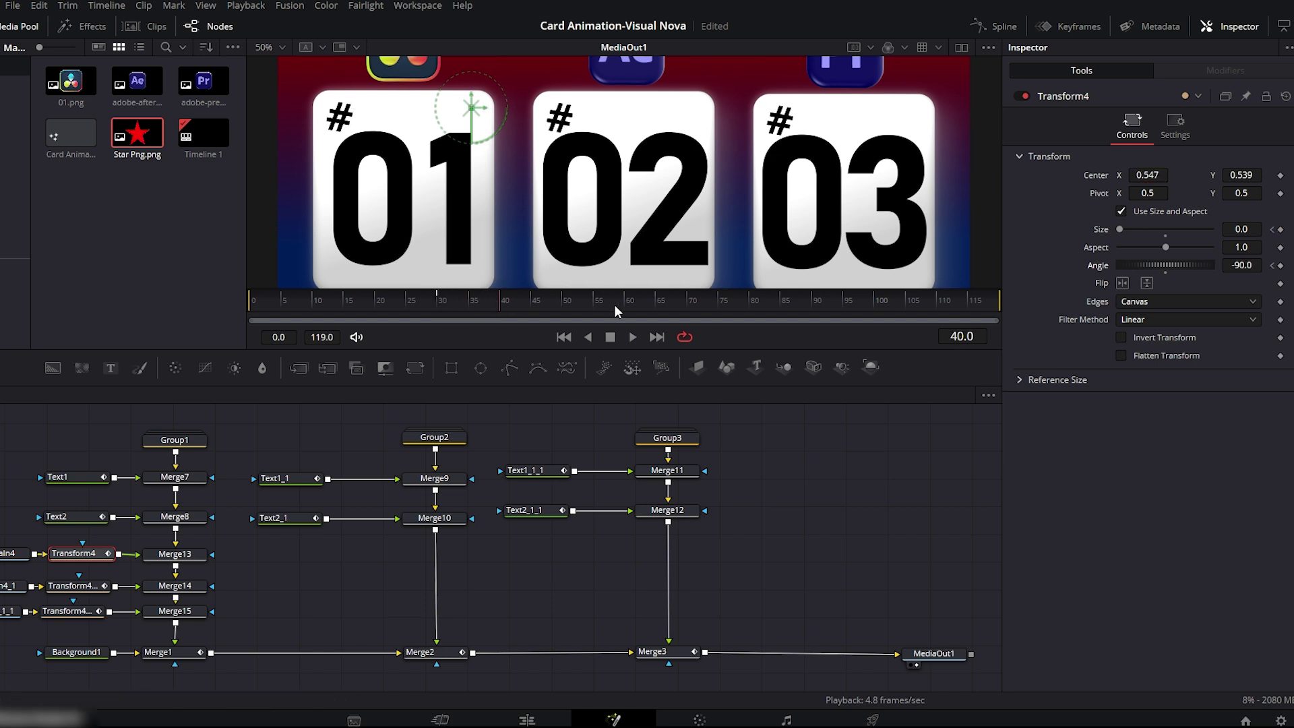
pyautogui.click(1234, 231)
pyautogui.write('0.017')
pyautogui.press('Tab')
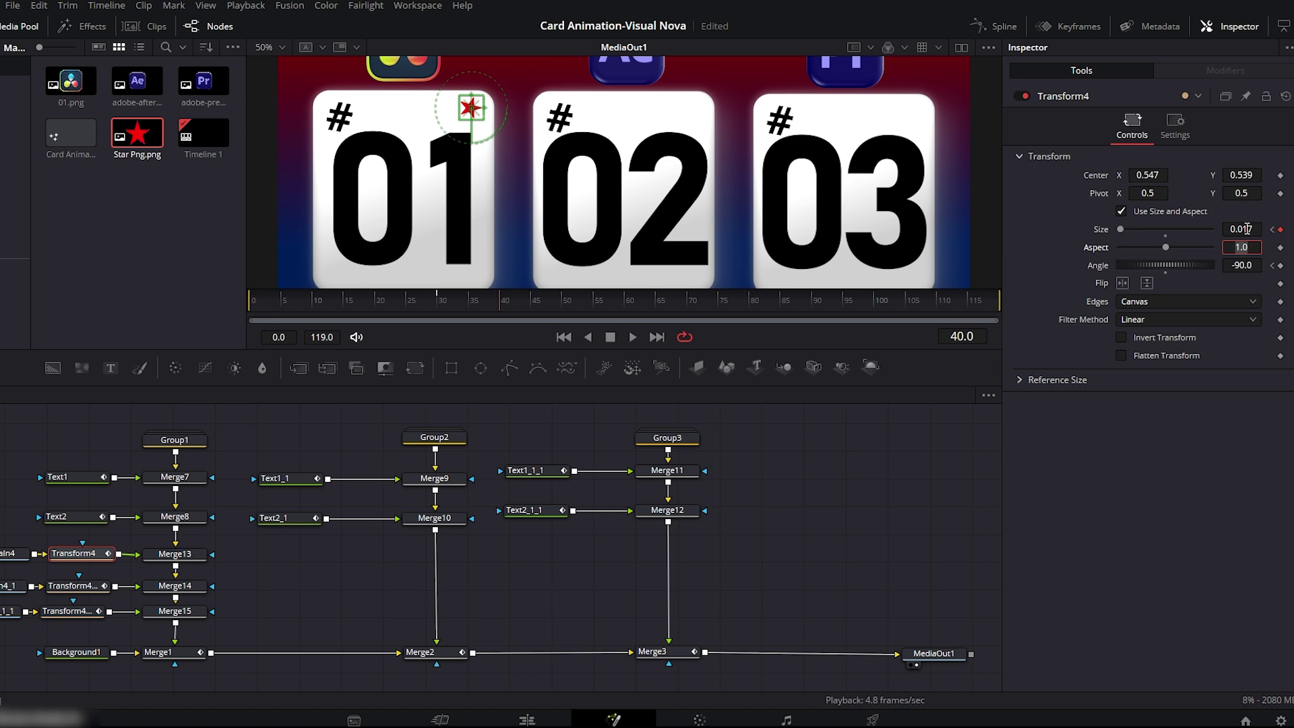
pyautogui.click(1246, 266)
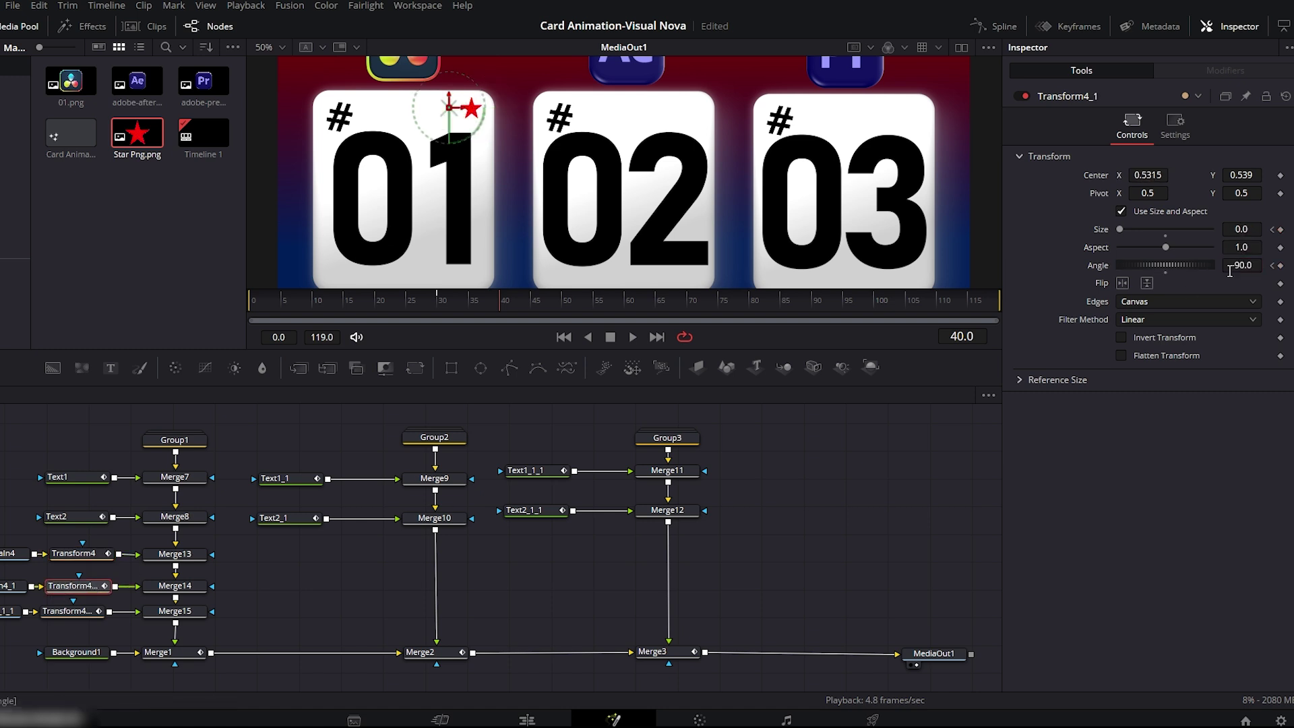
# - Keyframe the middle and leftmost stars' size at 0.017 and angle at 0 at frame 40
pyautogui.press('Return')
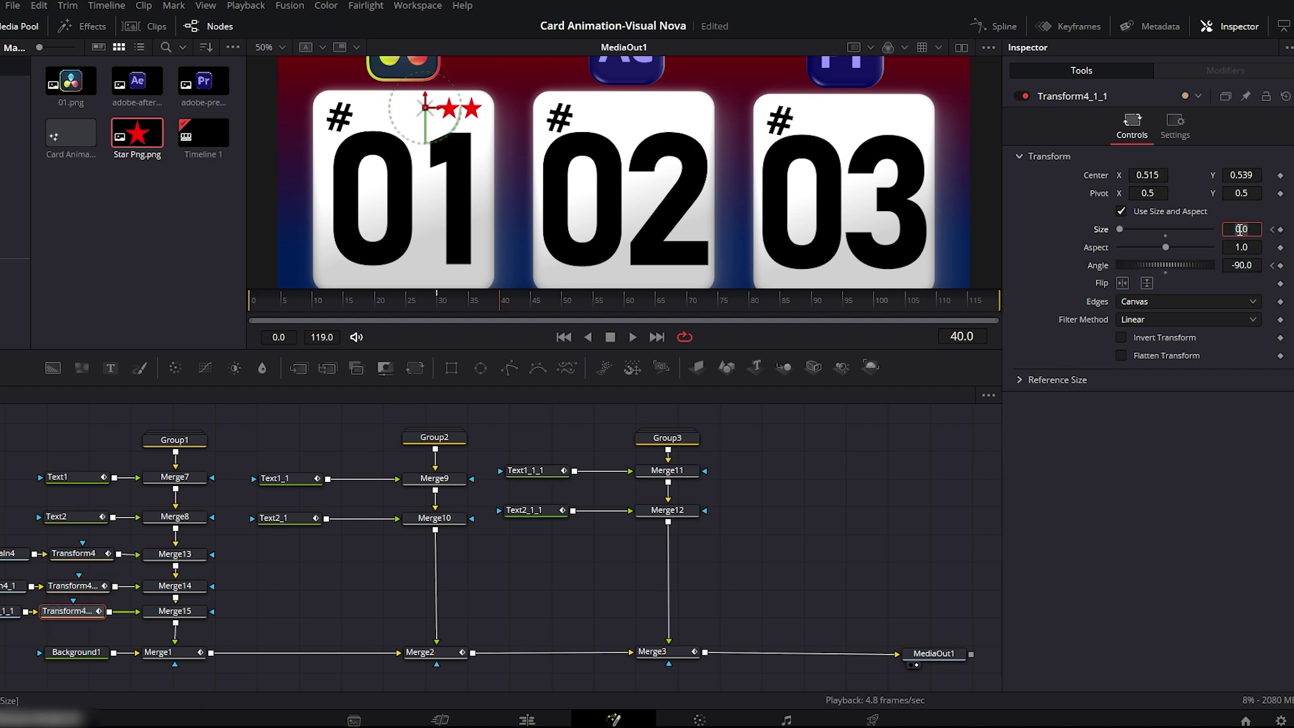
pyautogui.doubleClick(1242, 266)
pyautogui.write('0')
pyautogui.press('Tab')
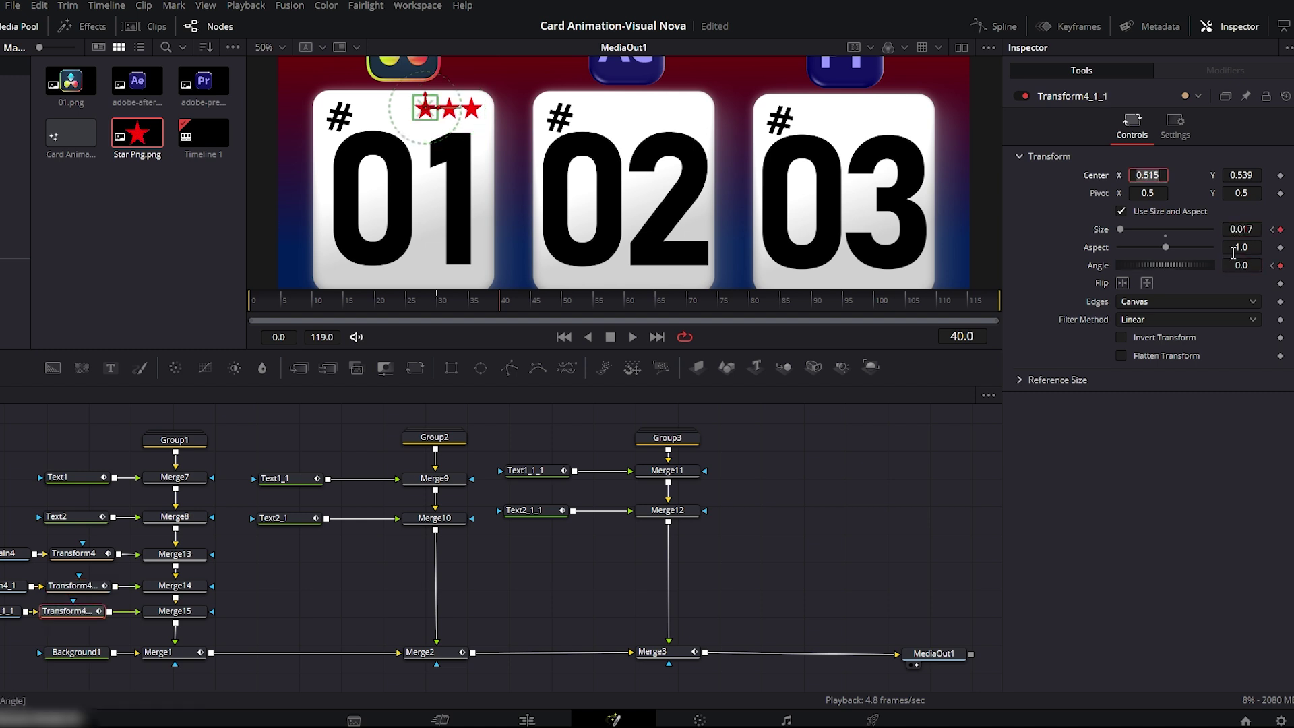
# - Ease the leftmost star's size and angle keyframes in the spline editor
pyautogui.click(1003, 27)
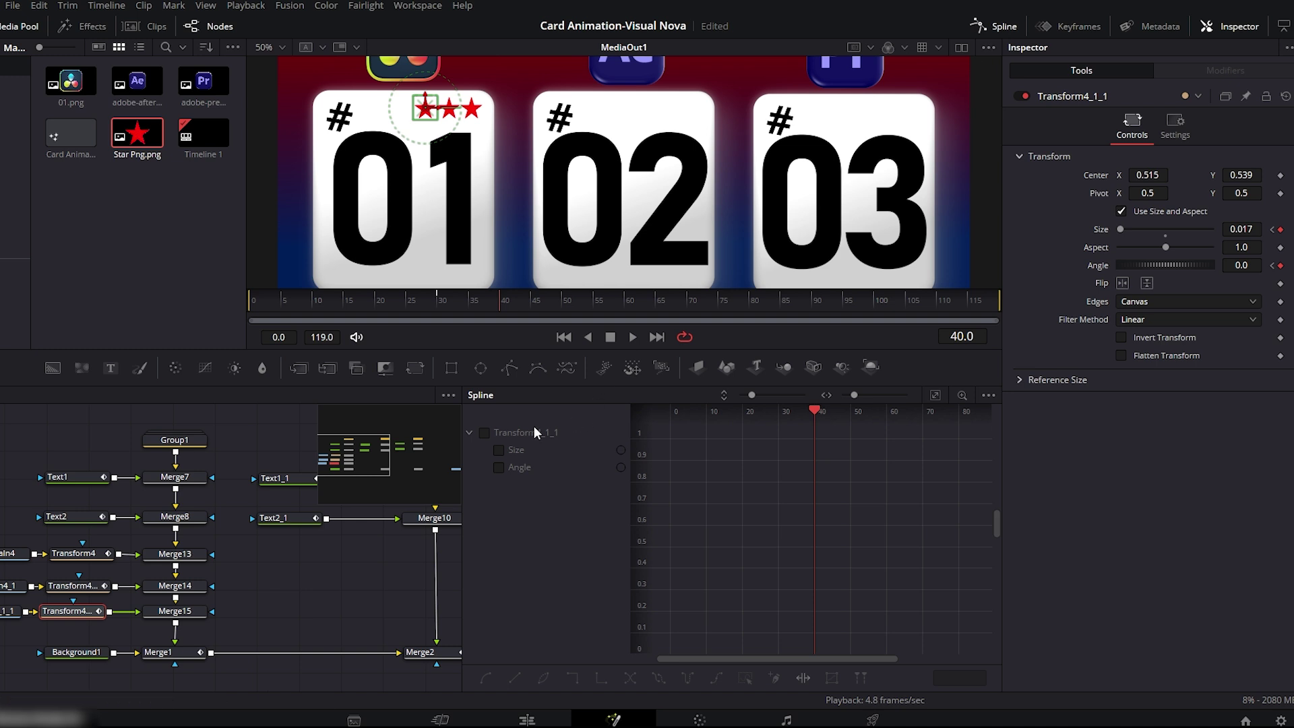
pyautogui.click(484, 432)
pyautogui.click(498, 467)
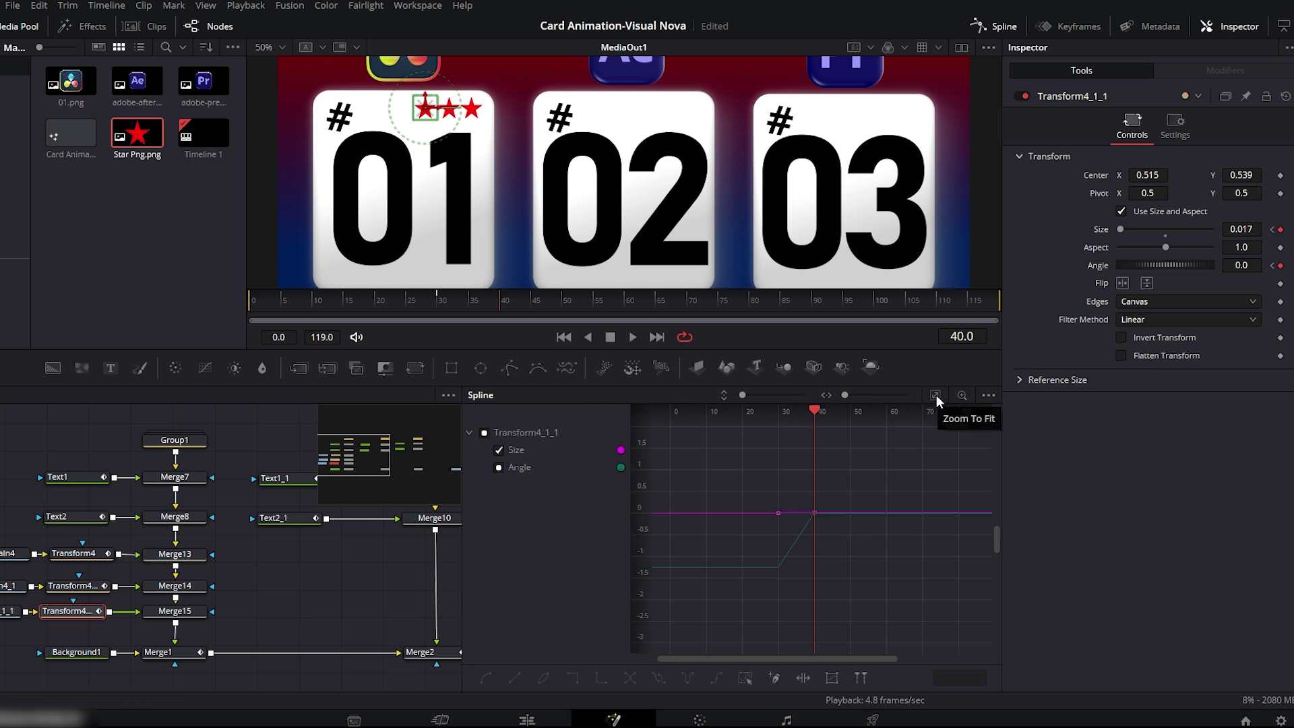
pyautogui.click(499, 467)
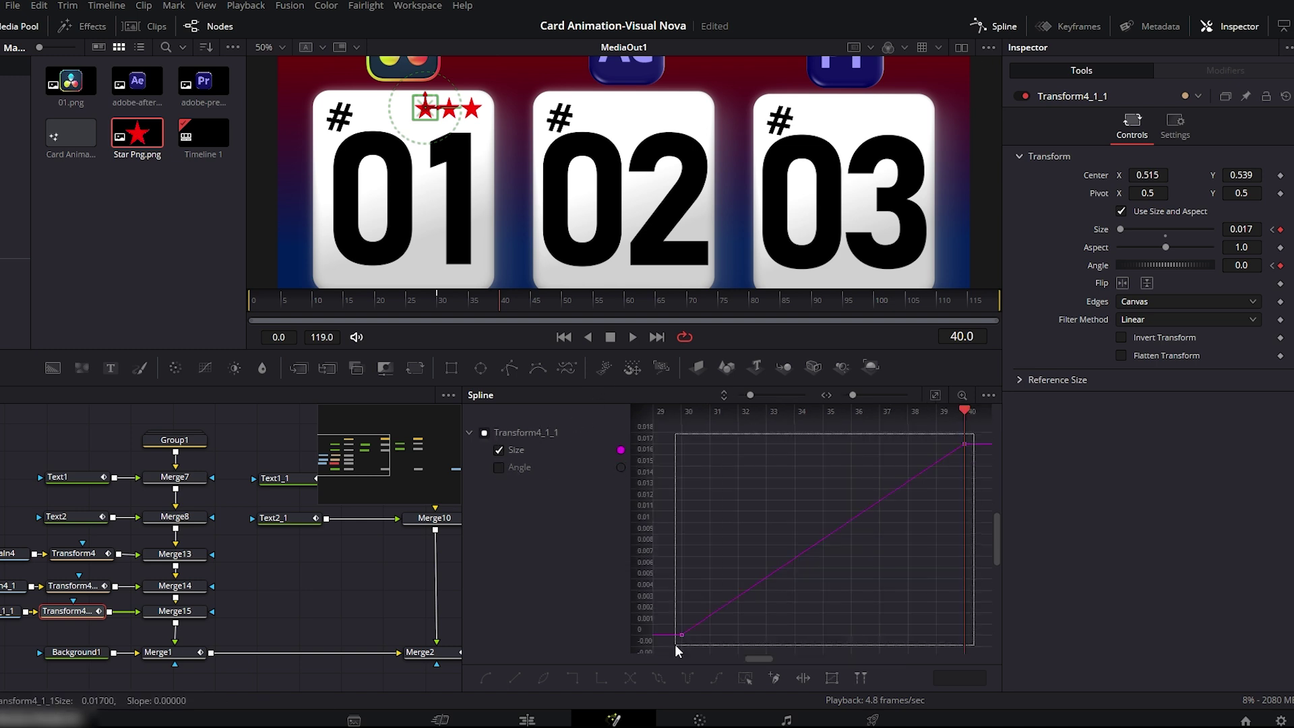
pyautogui.click(499, 467)
pyautogui.click(499, 451)
pyautogui.click(937, 397)
pyautogui.moveTo(976, 430); pyautogui.dragTo(671, 642)
pyautogui.press('f')
# - Ease the size and angle keyframes of card 01's middle and rightmost stars, and close the spline editor
pyautogui.click(74, 586)
pyautogui.click(484, 432)
pyautogui.click(499, 467)
pyautogui.click(498, 467)
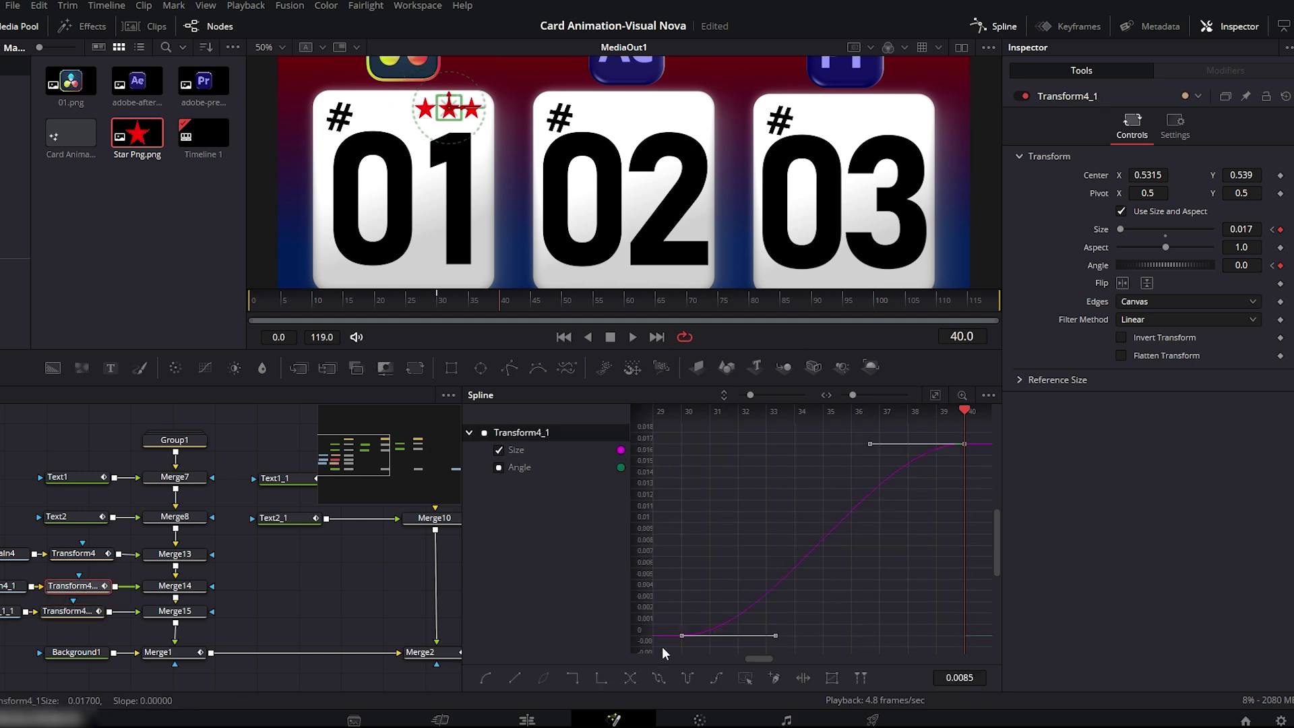
pyautogui.click(73, 553)
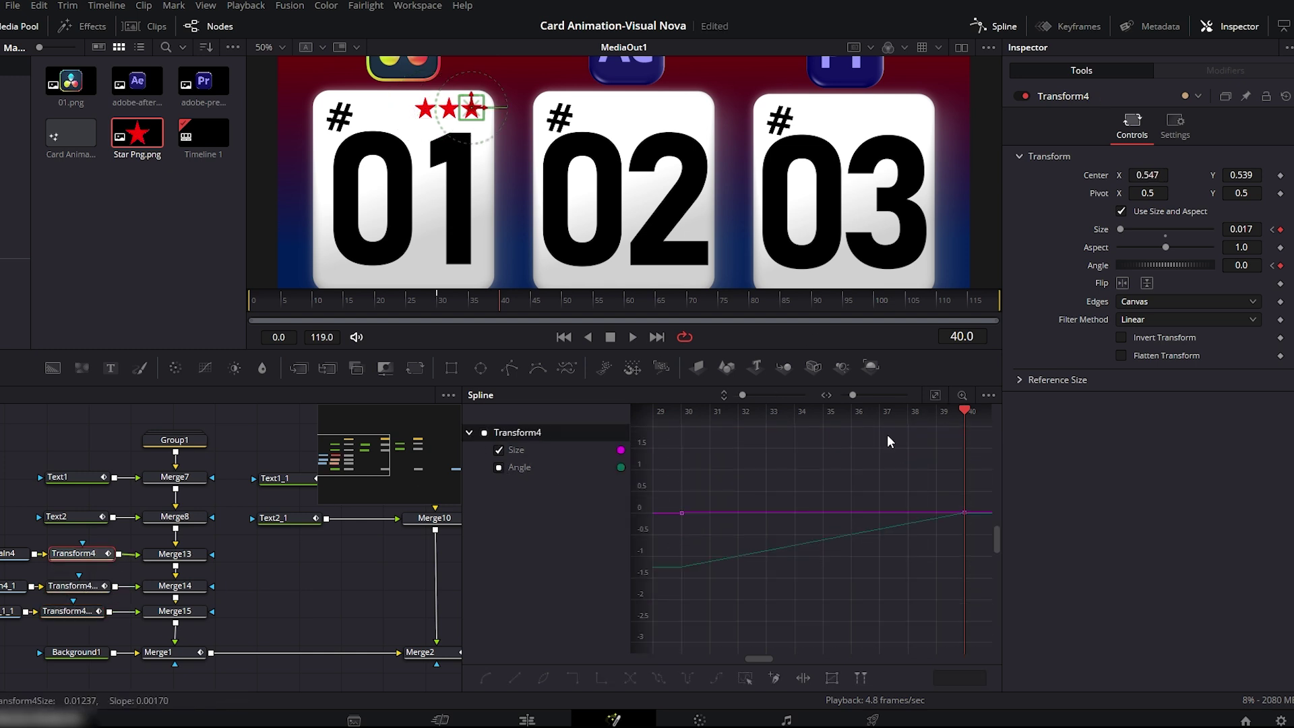
pyautogui.click(498, 467)
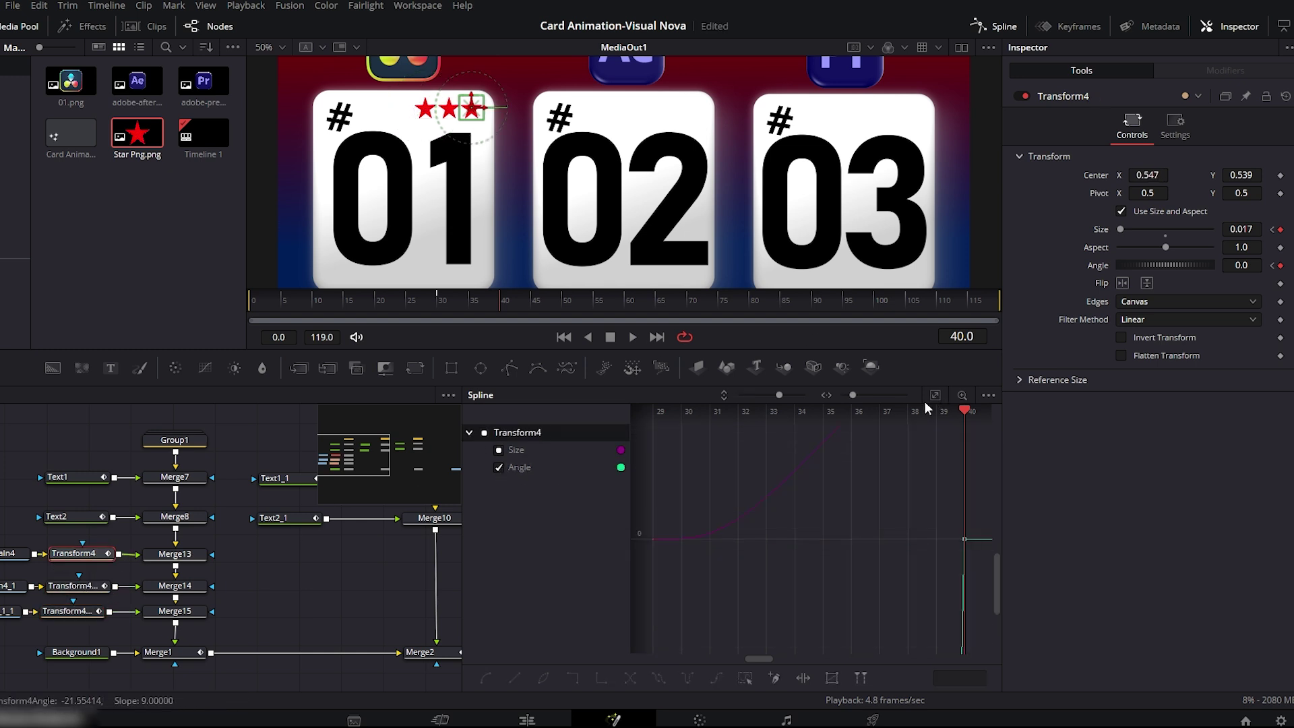
pyautogui.click(1003, 27)
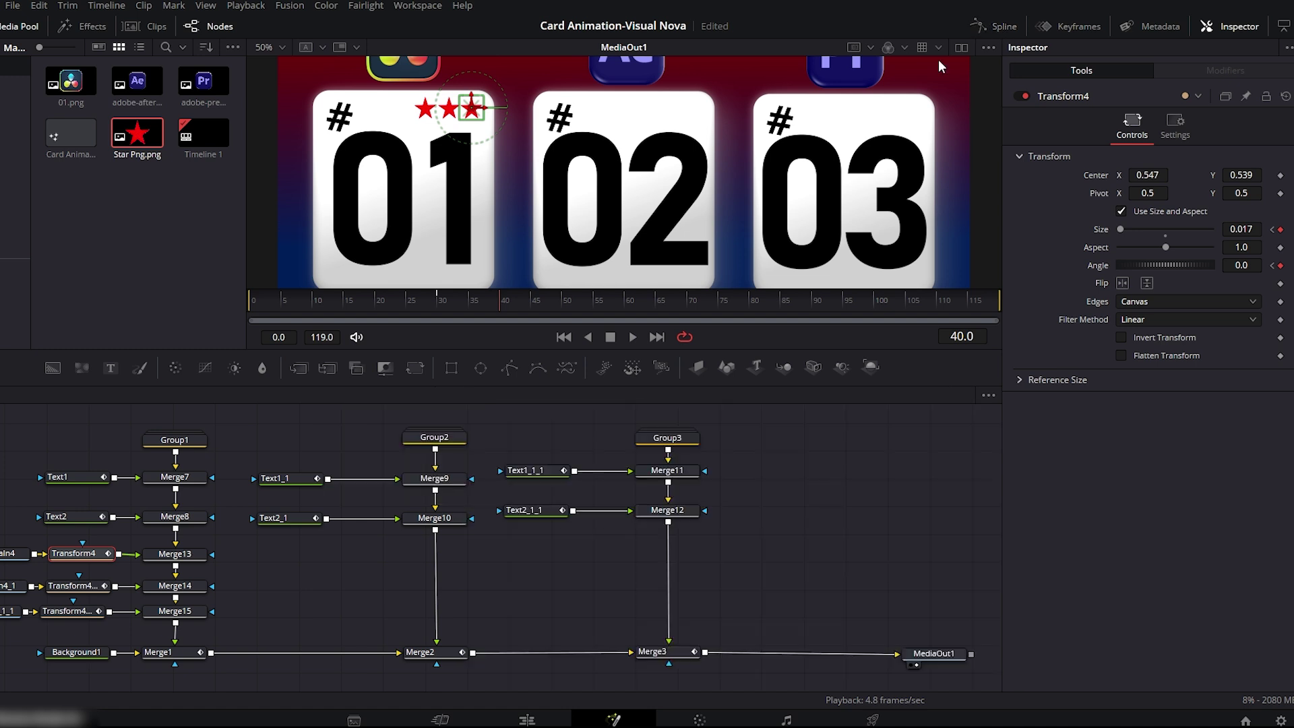
# - Play the animation from the first frame to check the three stars popping in on card 01
pyautogui.moveTo(463, 310); pyautogui.dragTo(254, 314)
pyautogui.click(632, 341)
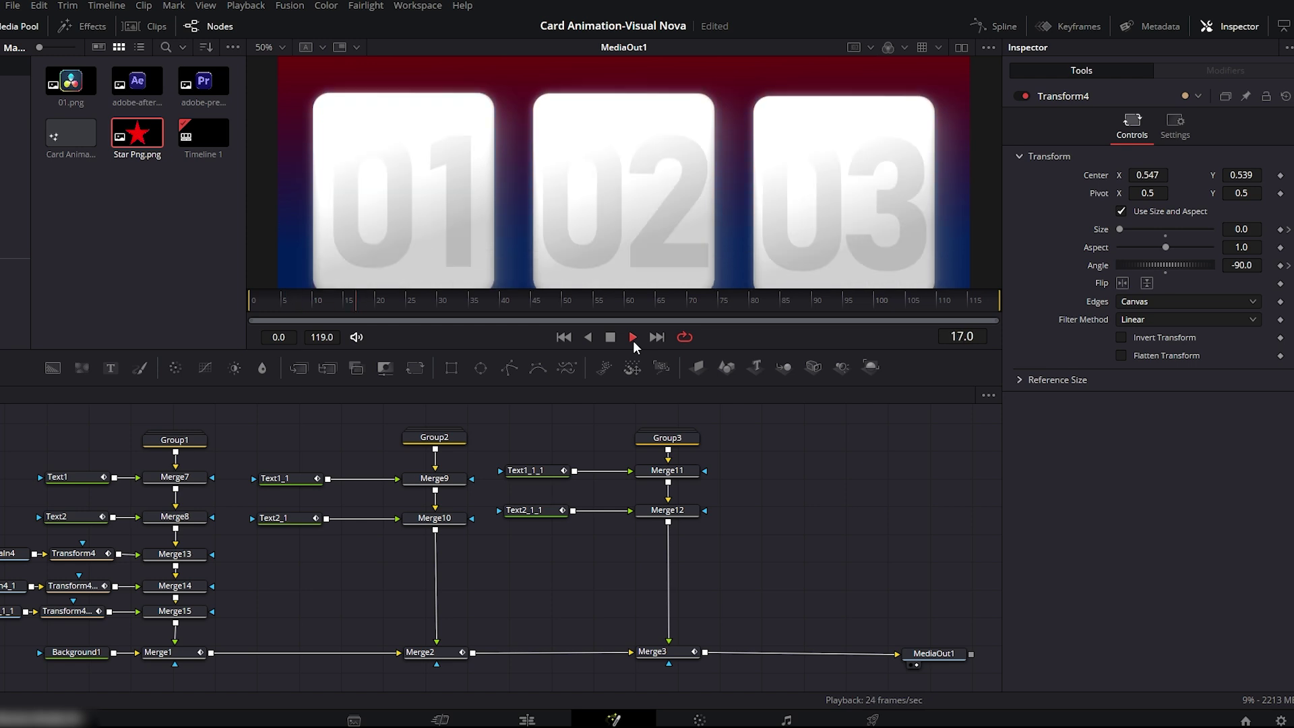
pyautogui.click(633, 341)
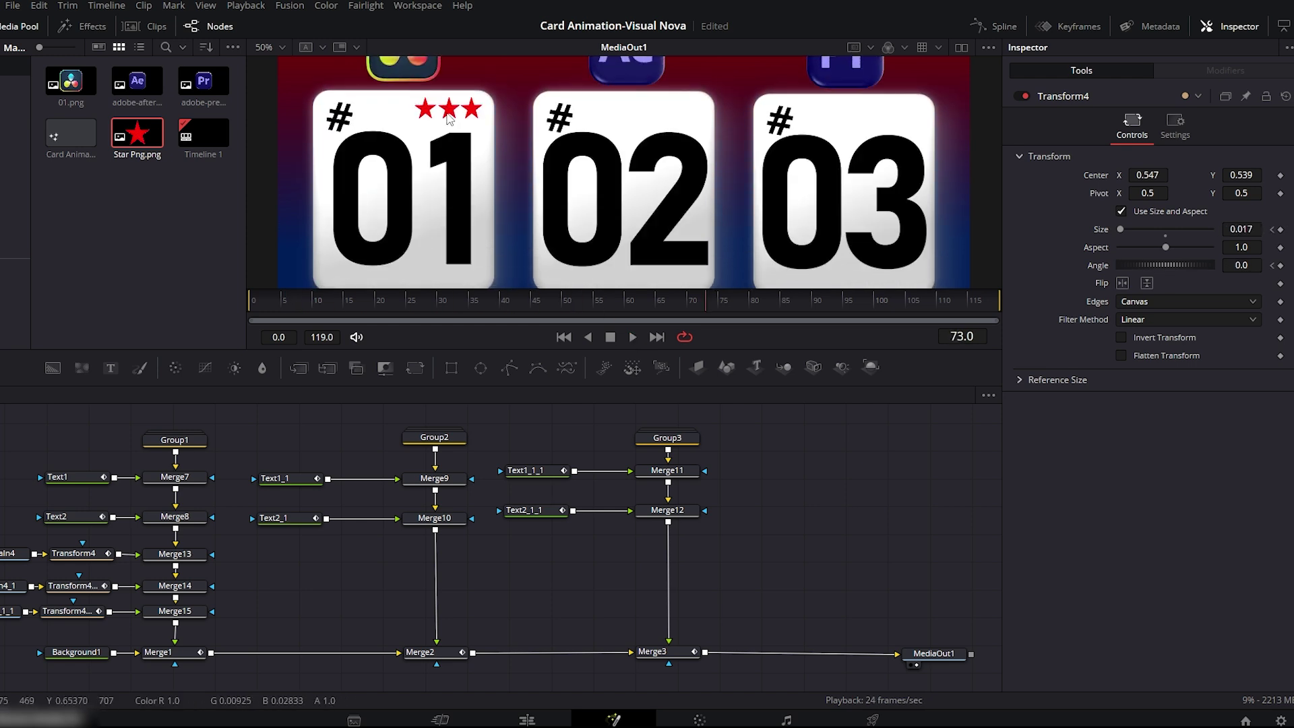
# - Duplicate the MediaIn4 and MediaIn4_1 star nodes with their transforms and merge both copies into the Group2 branch below Merge10
pyautogui.moveTo(101, 539); pyautogui.dragTo(61, 593)
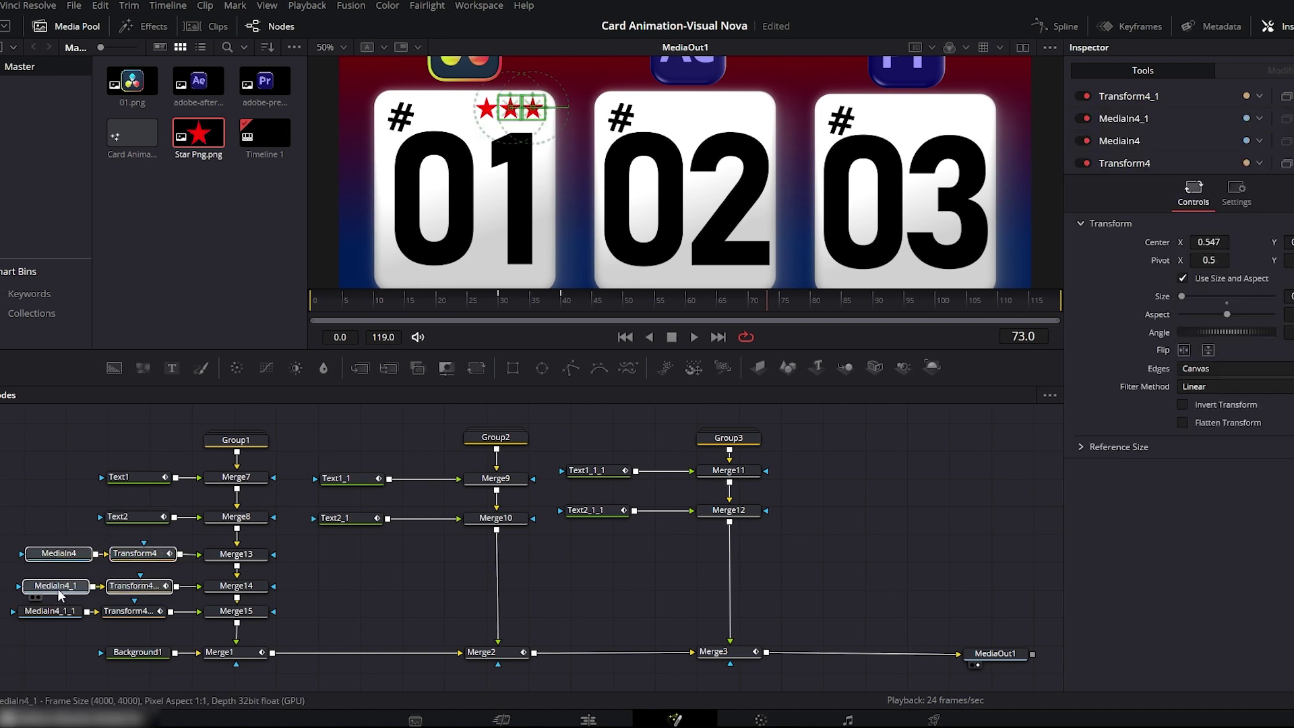
pyautogui.hotkey('ctrl', 'c')
pyautogui.hotkey('ctrl', 'v')
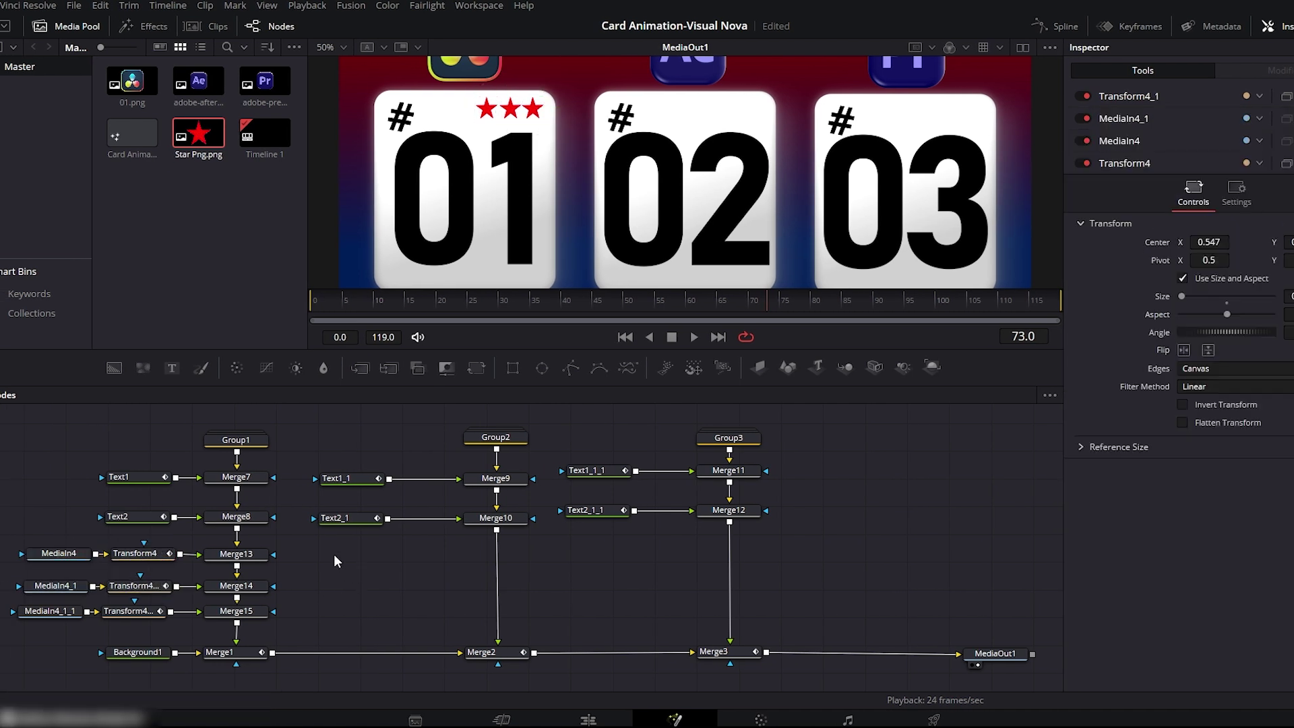
pyautogui.moveTo(360, 564); pyautogui.dragTo(496, 530)
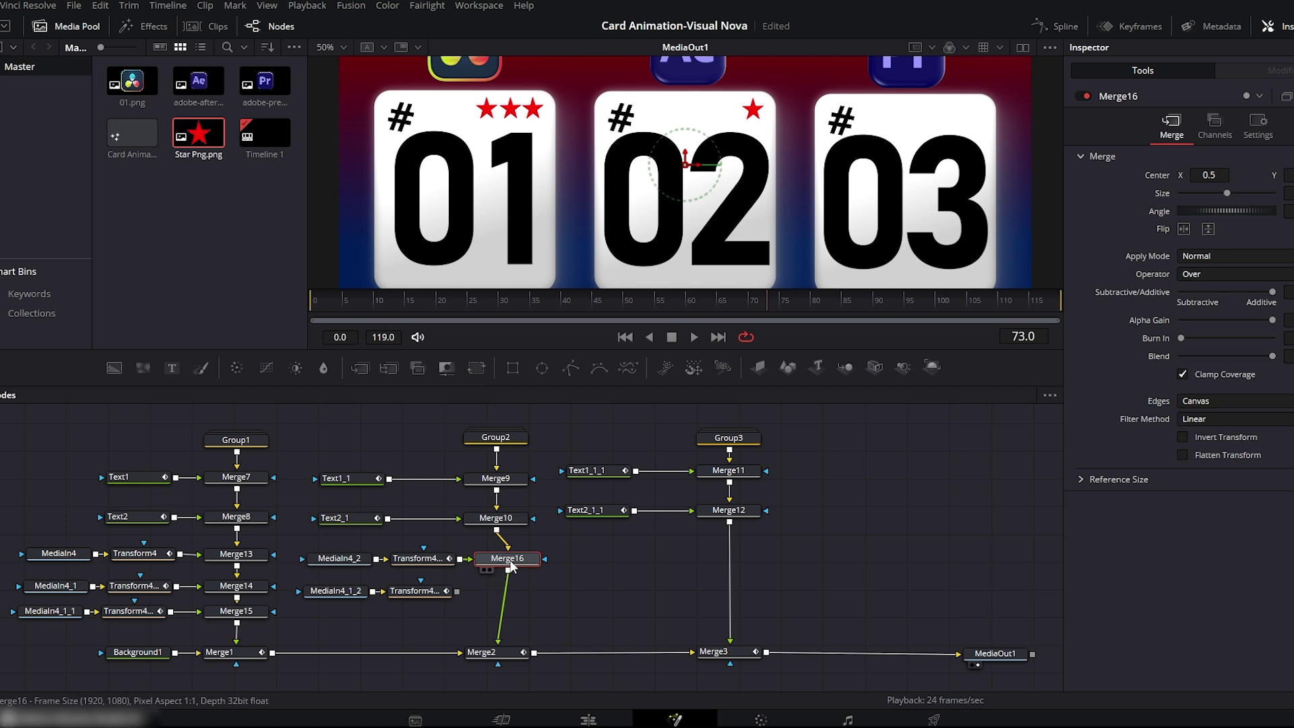
pyautogui.moveTo(457, 591); pyautogui.dragTo(304, 569)
# - Paste one star node with its transform, merge it into the Group3 branch below Merge12, and arrange its nodes beside the merge
pyautogui.click(425, 597)
pyautogui.hotkey('ctrl', 'v')
pyautogui.moveTo(573, 556); pyautogui.dragTo(729, 522)
pyautogui.moveTo(683, 568); pyautogui.dragTo(594, 575)
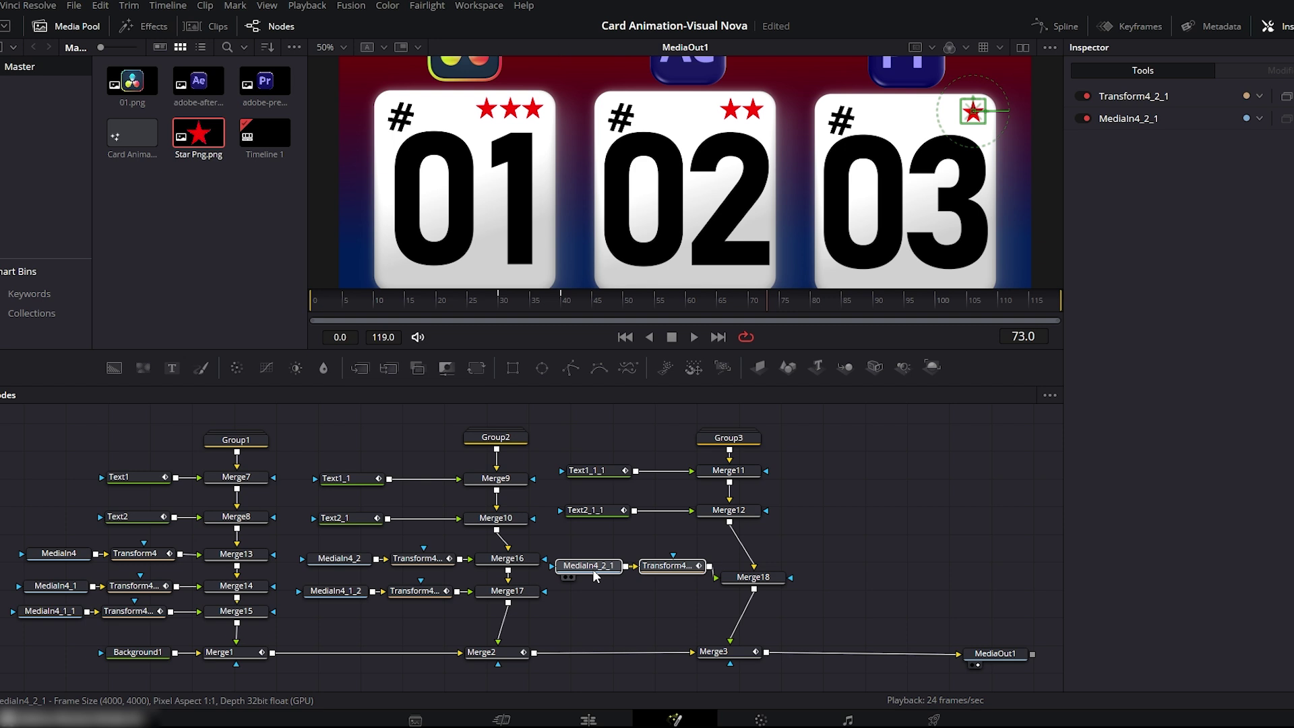
pyautogui.click(596, 576)
pyautogui.click(925, 519)
# - Fit the composition in an enlarged viewer, play the full three-card animation, and shrink the viewer again
pyautogui.click(343, 46)
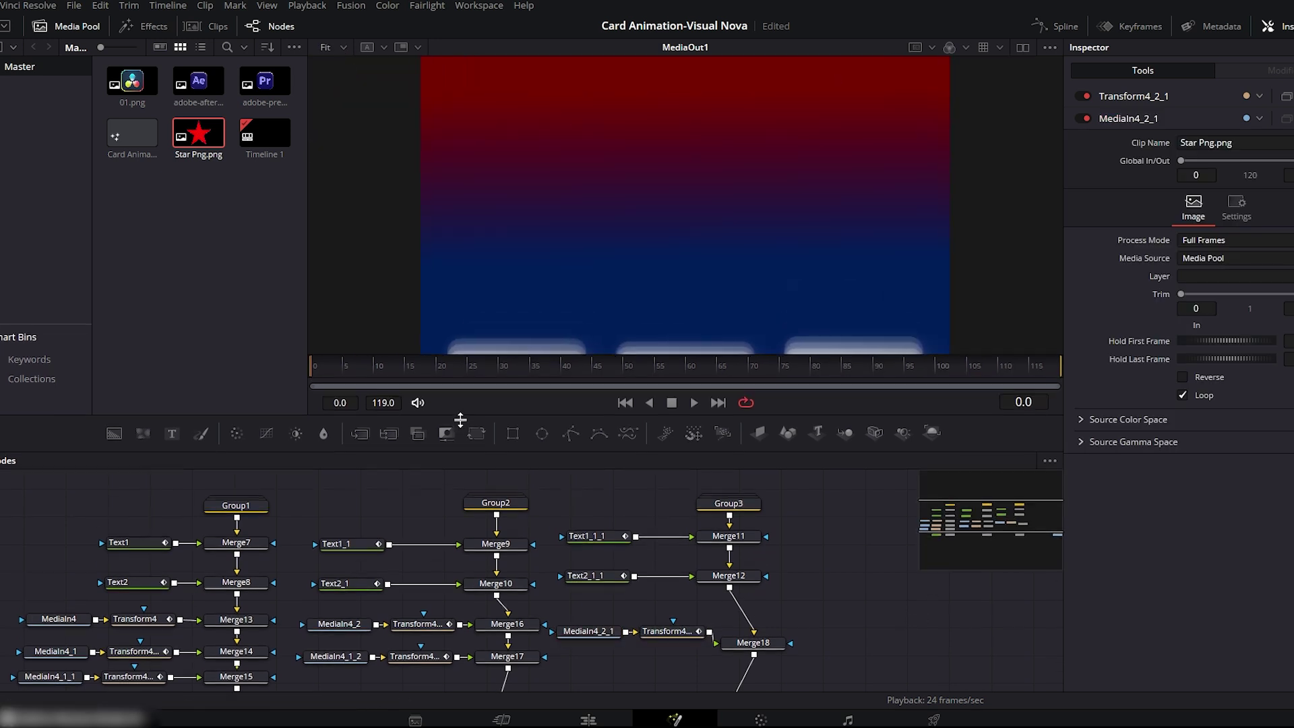
pyautogui.moveTo(461, 419); pyautogui.dragTo(461, 489)
pyautogui.click(693, 472)
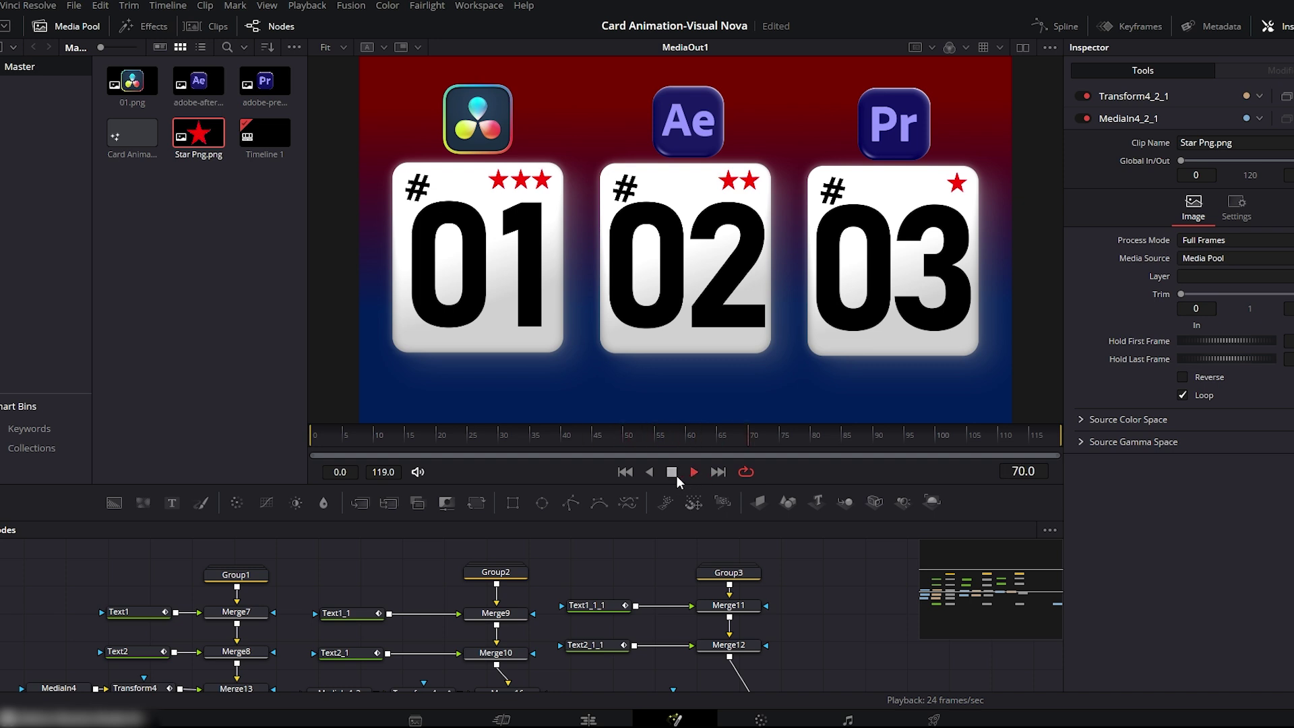
pyautogui.moveTo(662, 486); pyautogui.dragTo(667, 313)
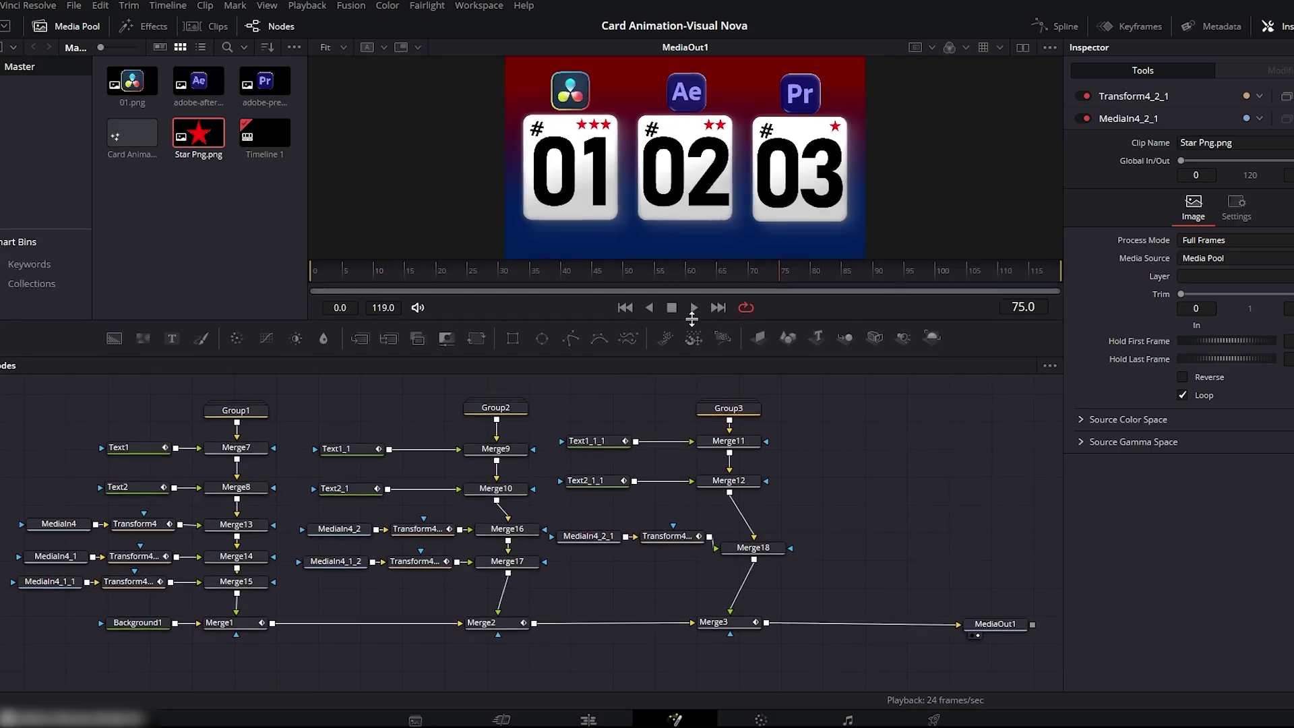